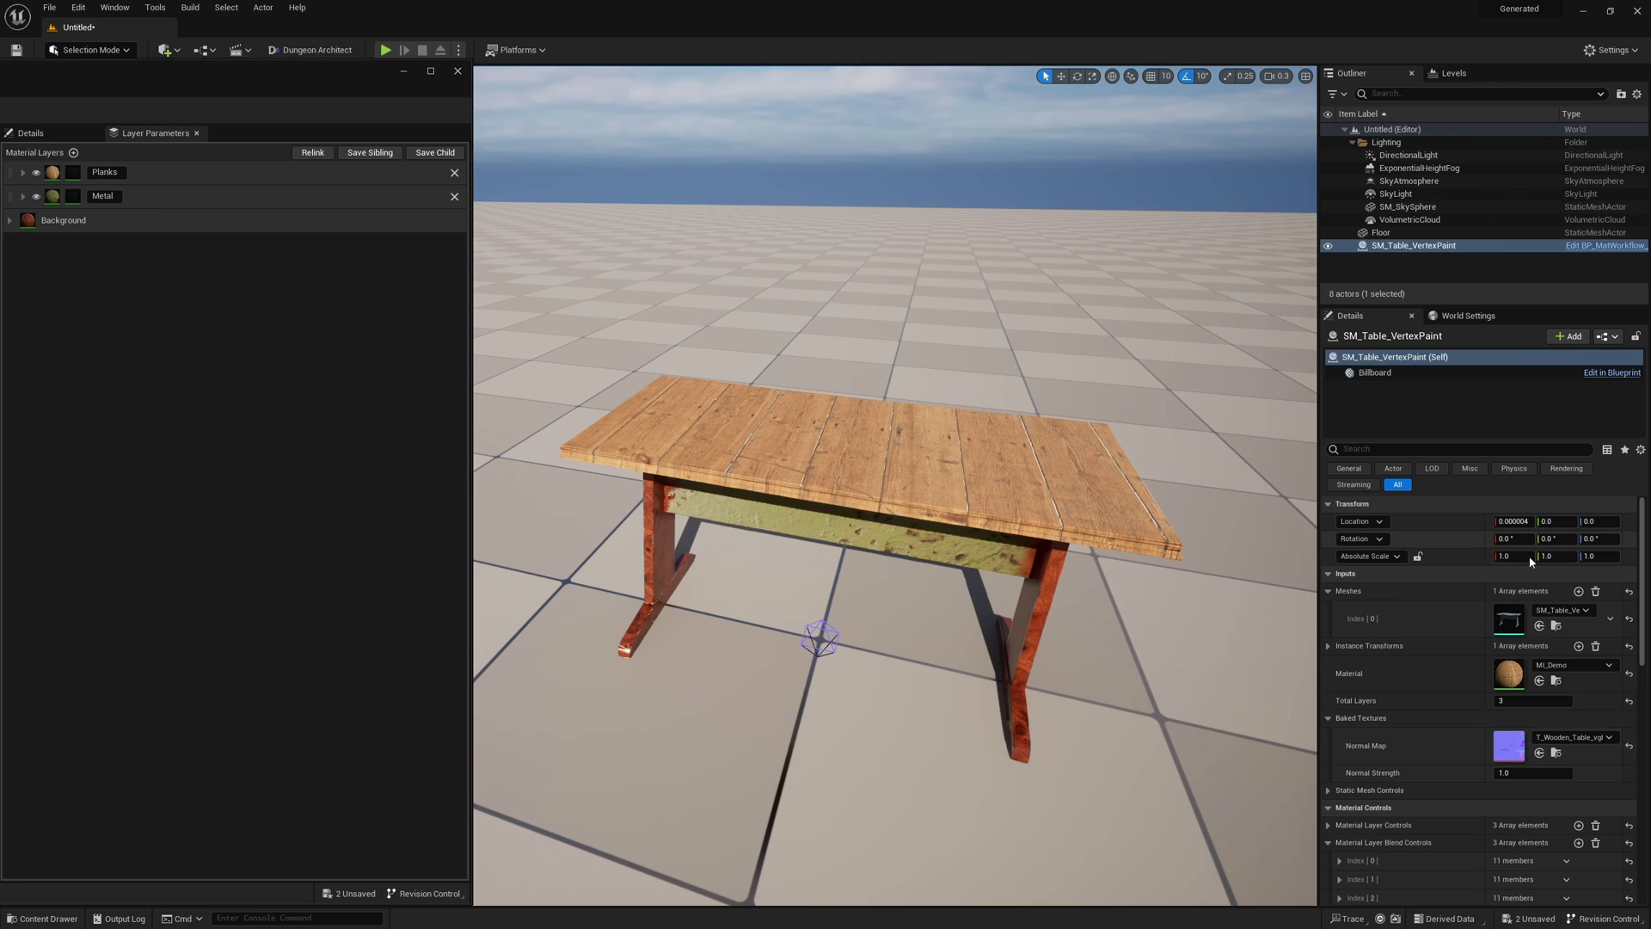
- Examine the Background, Metal and Planks layer settings, including the textures of the Metal layer's asset
left_click(9, 220)
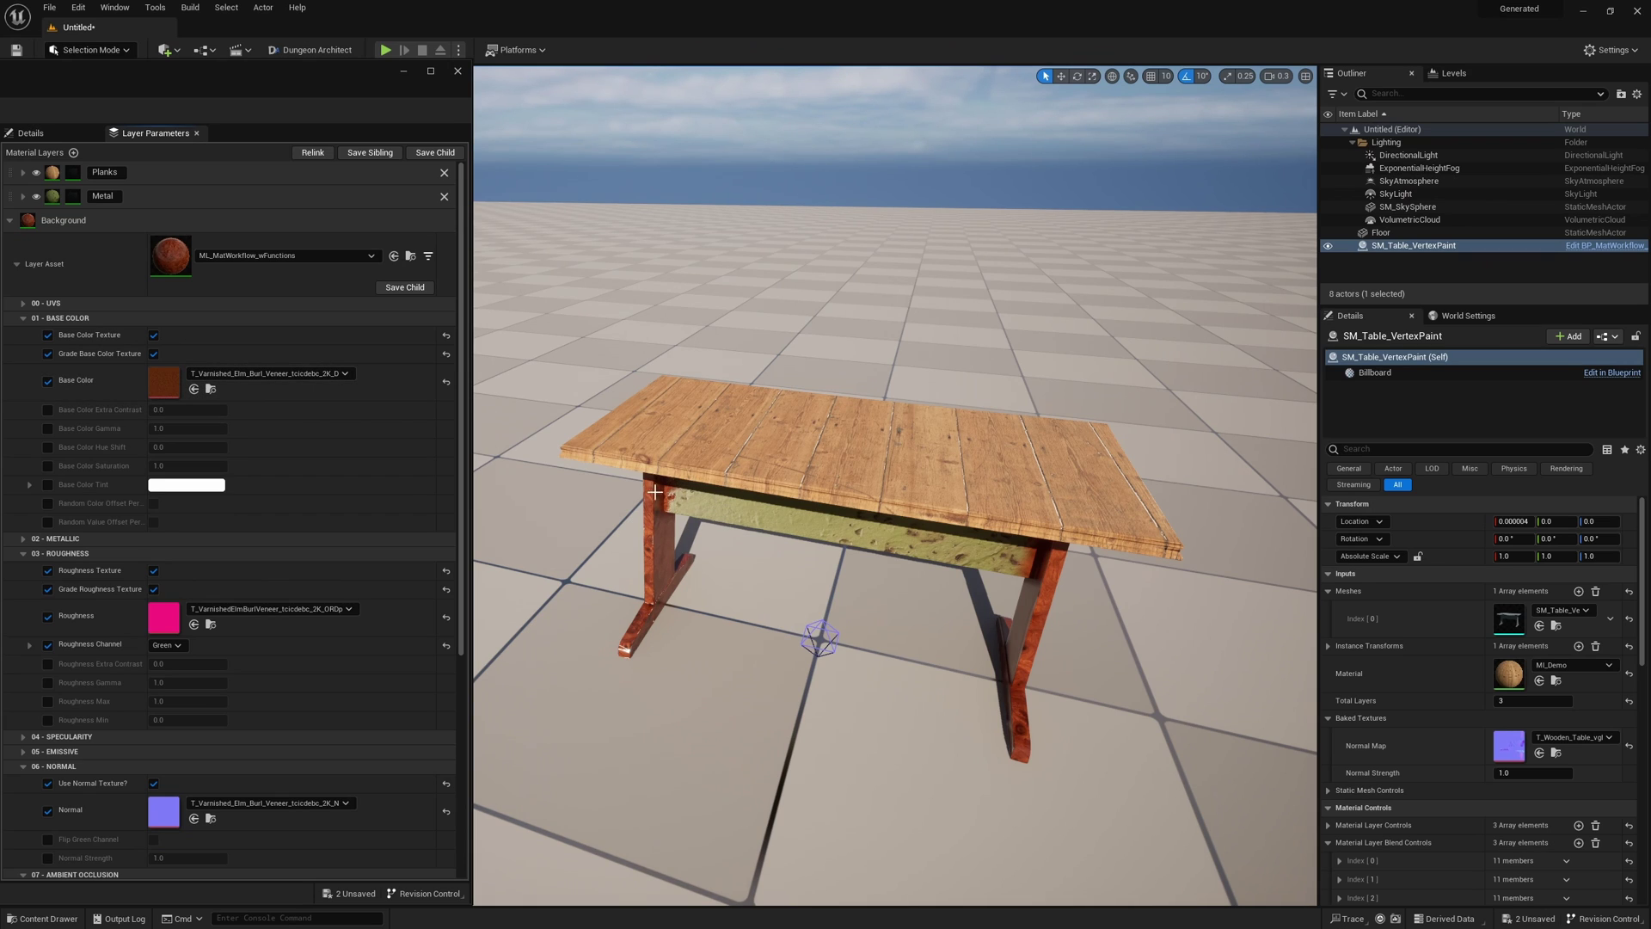
left_click(11, 220)
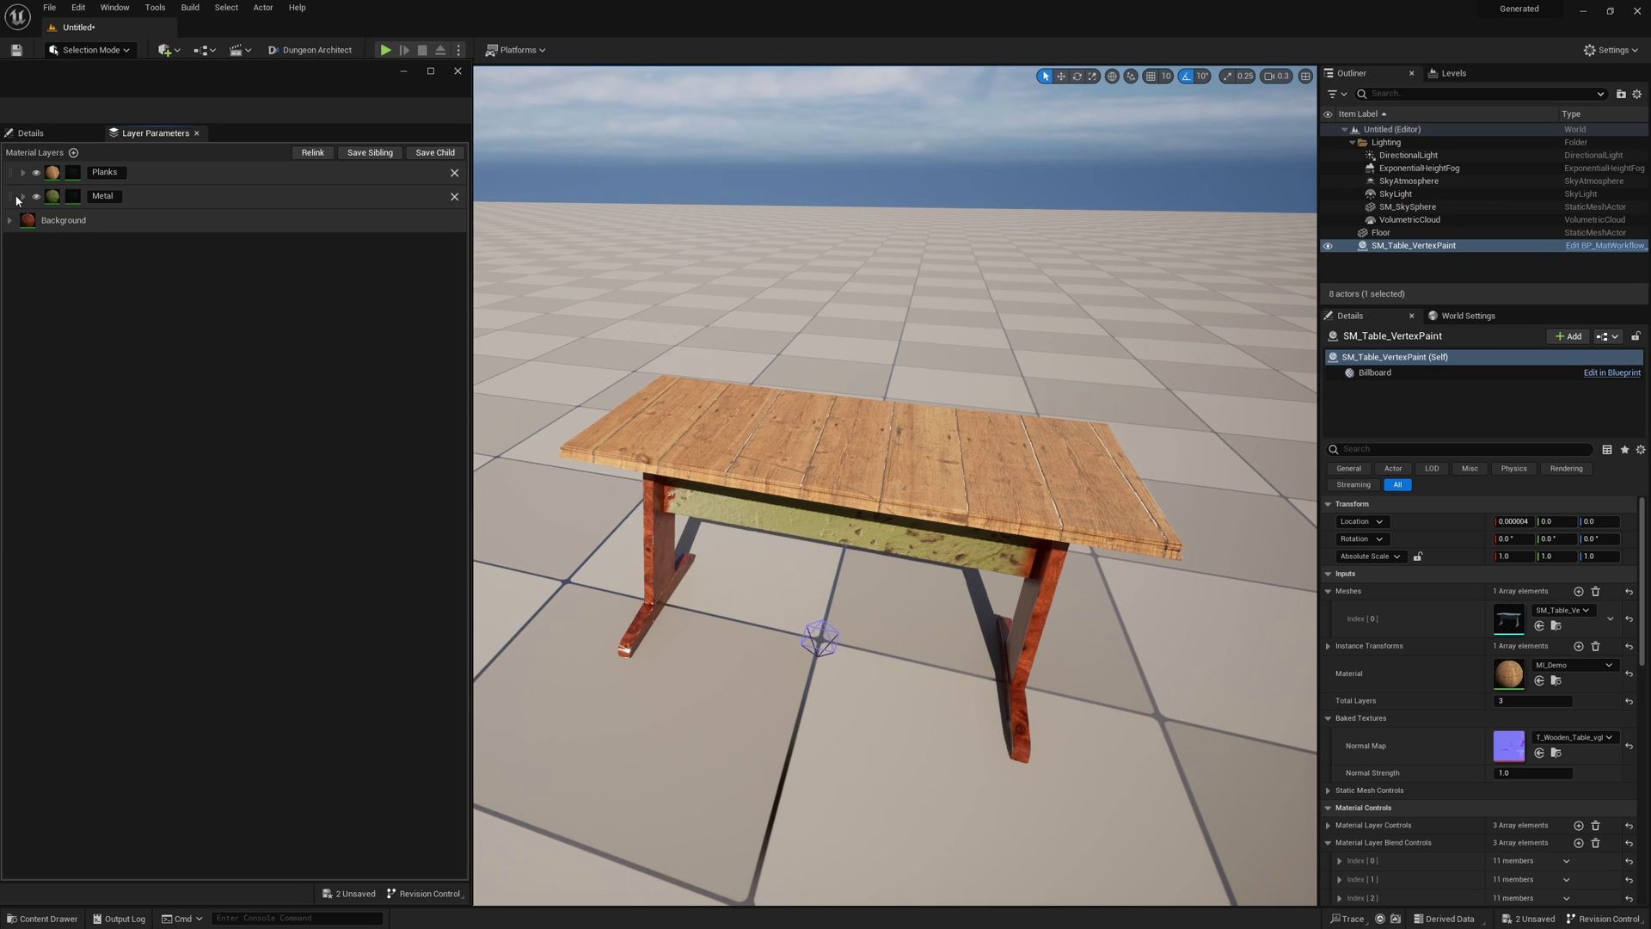
left_click(22, 197)
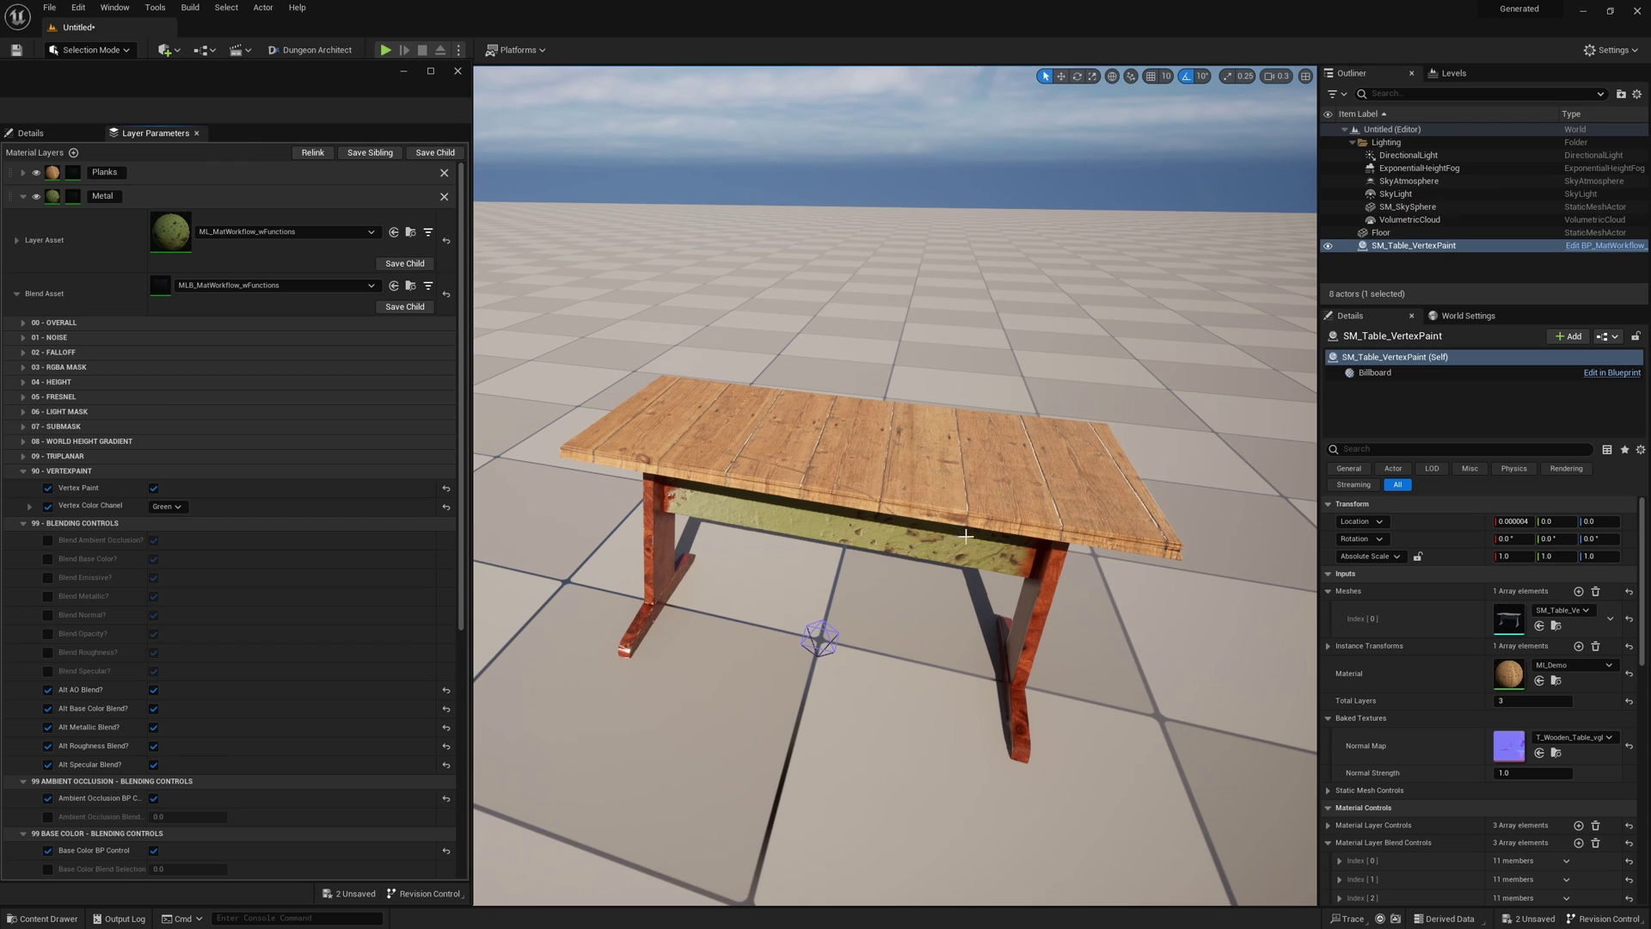
left_click(27, 199)
left_click(23, 172)
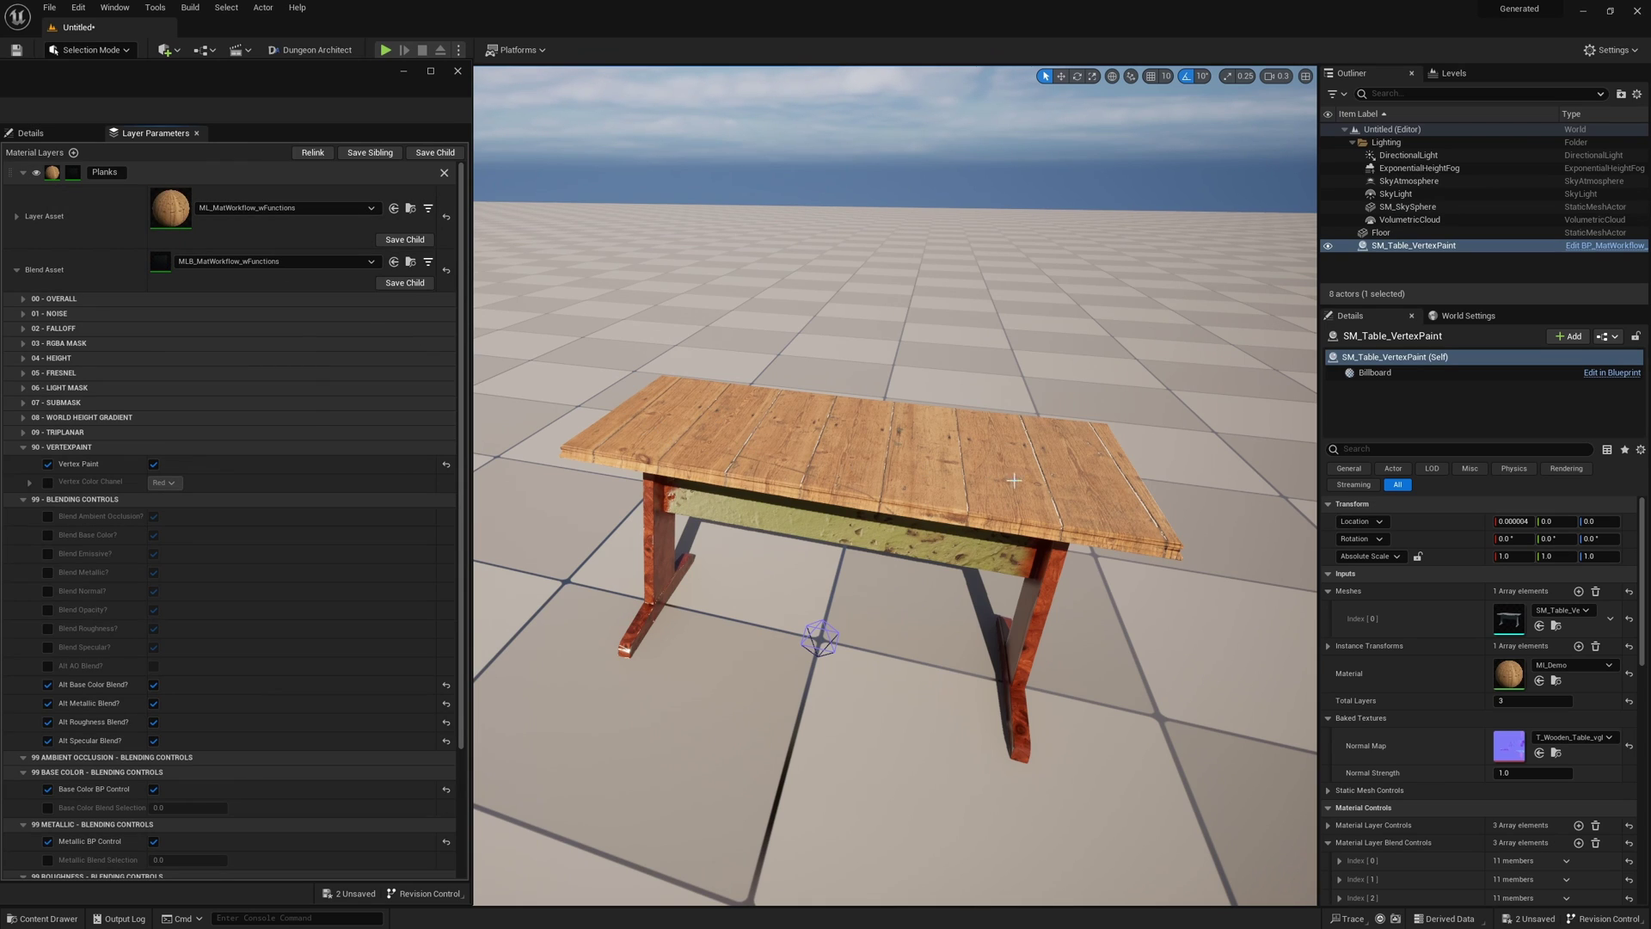
left_click(24, 172)
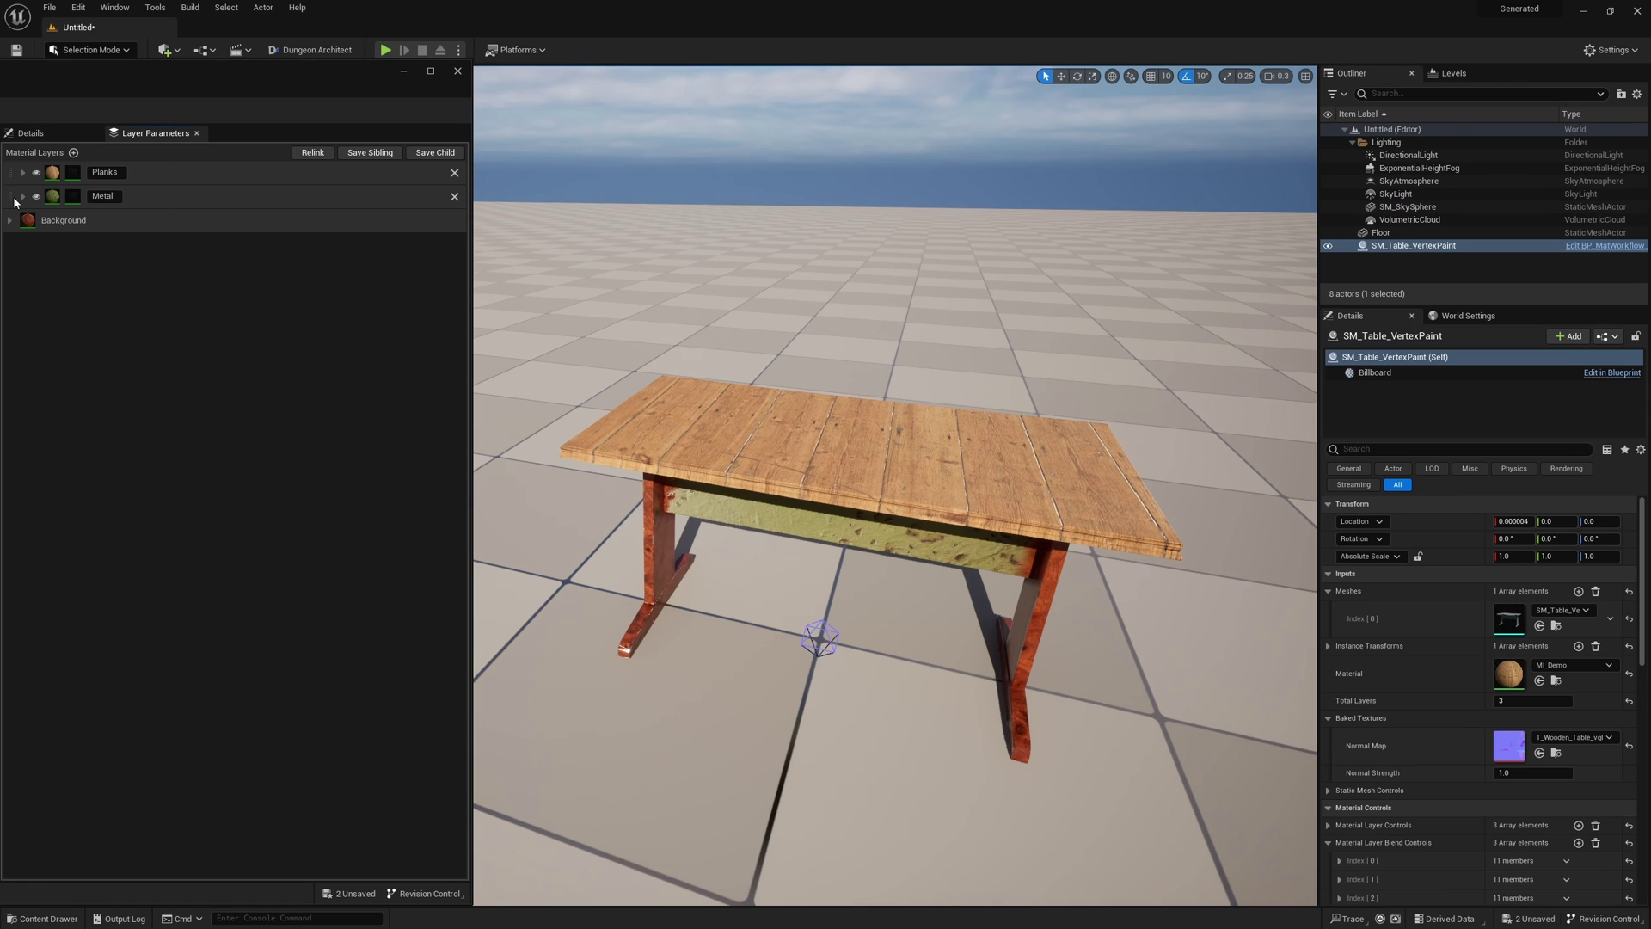
left_click(21, 197)
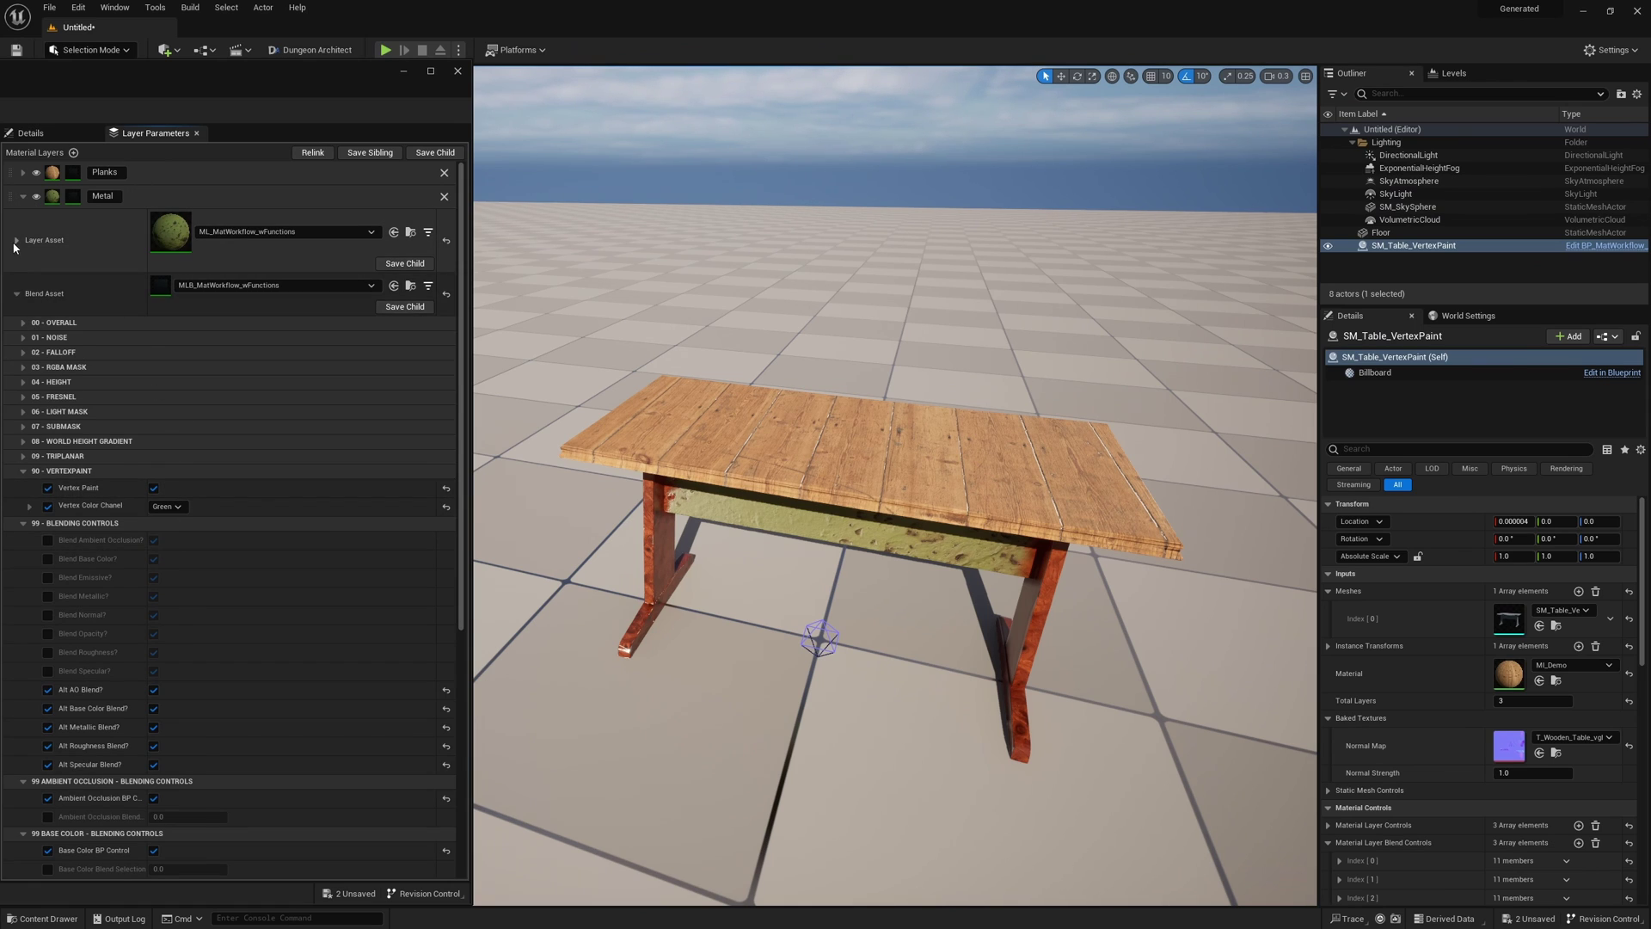
left_click(16, 243)
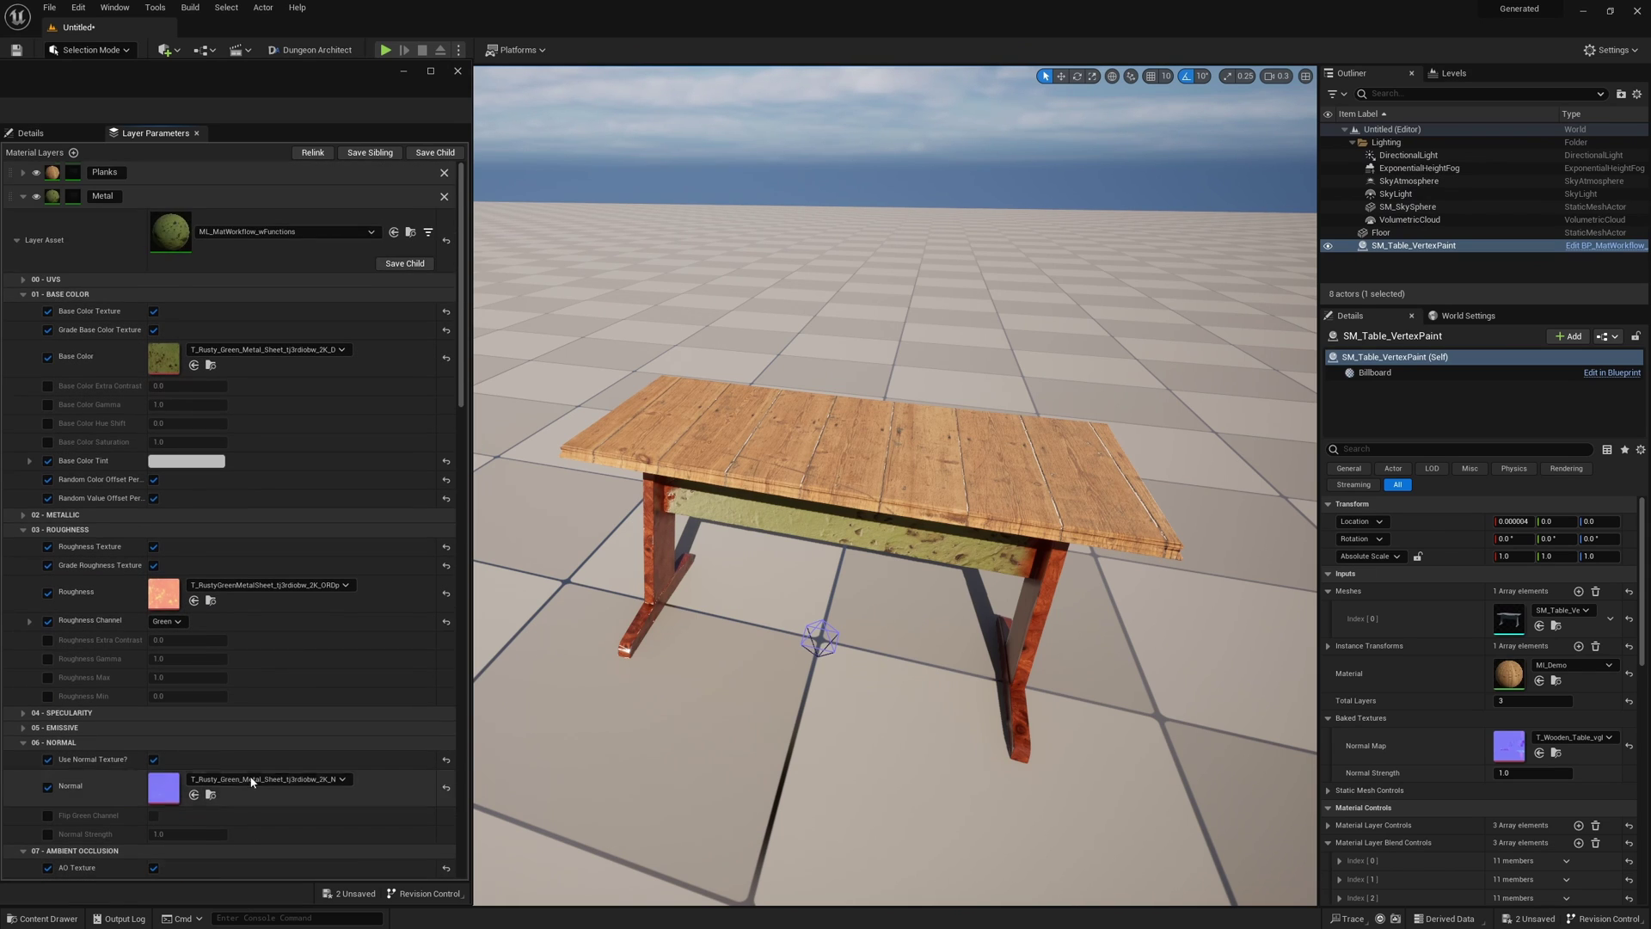
left_click(21, 197)
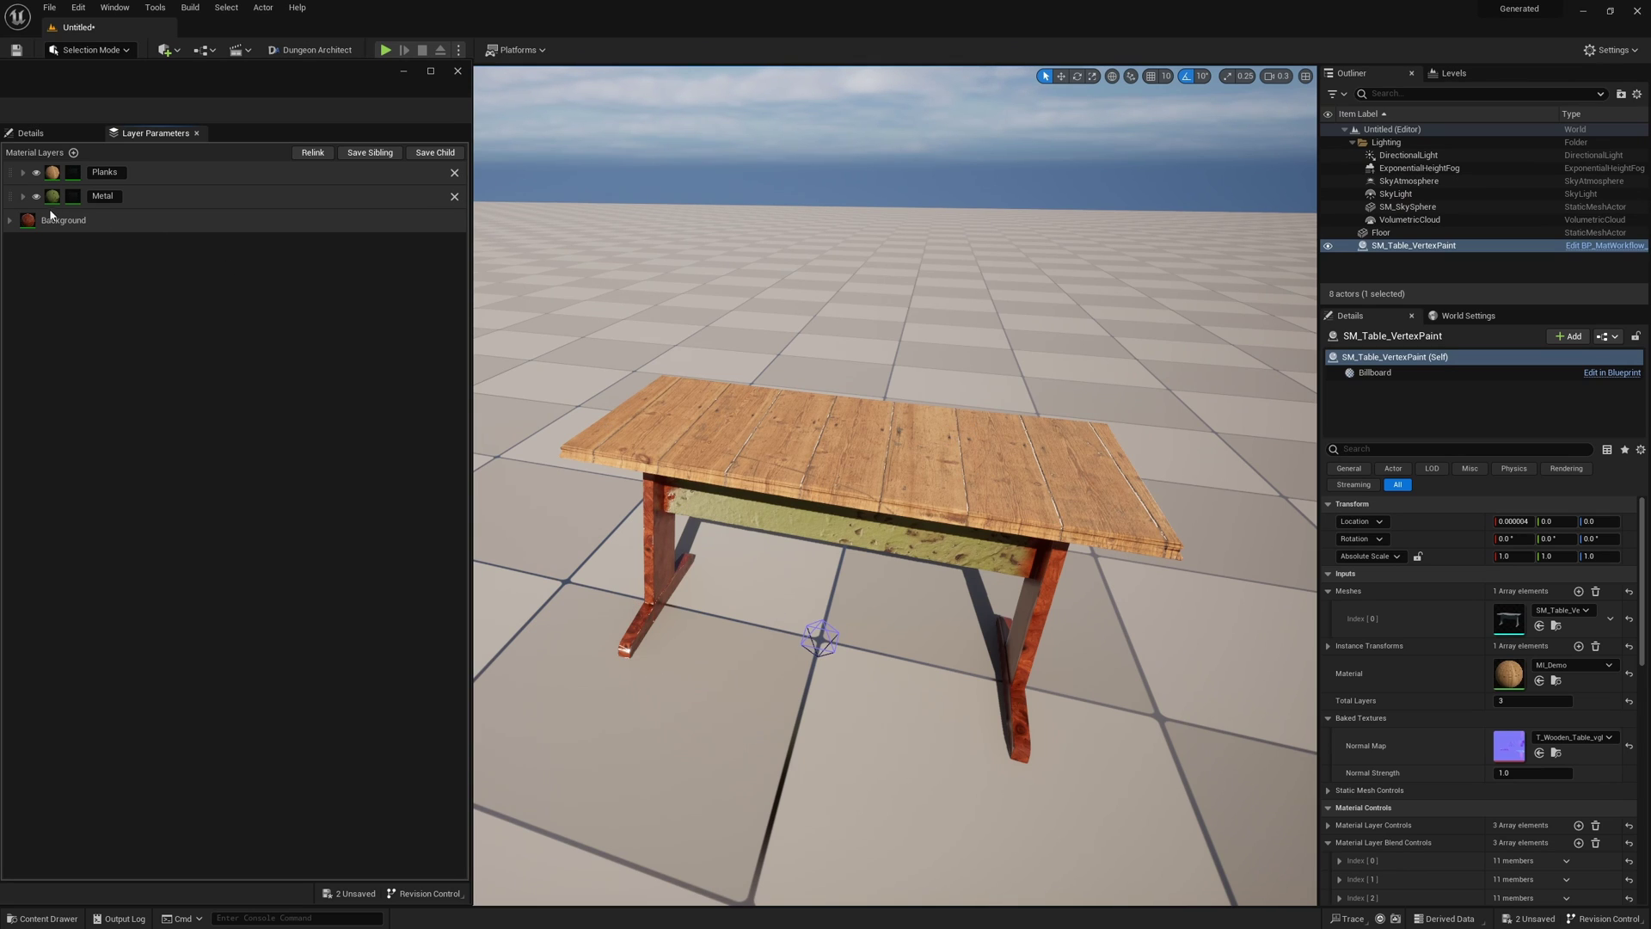
- Set the Metal layer's Base Color Tint to a medium purple in its layer asset
left_click(23, 196)
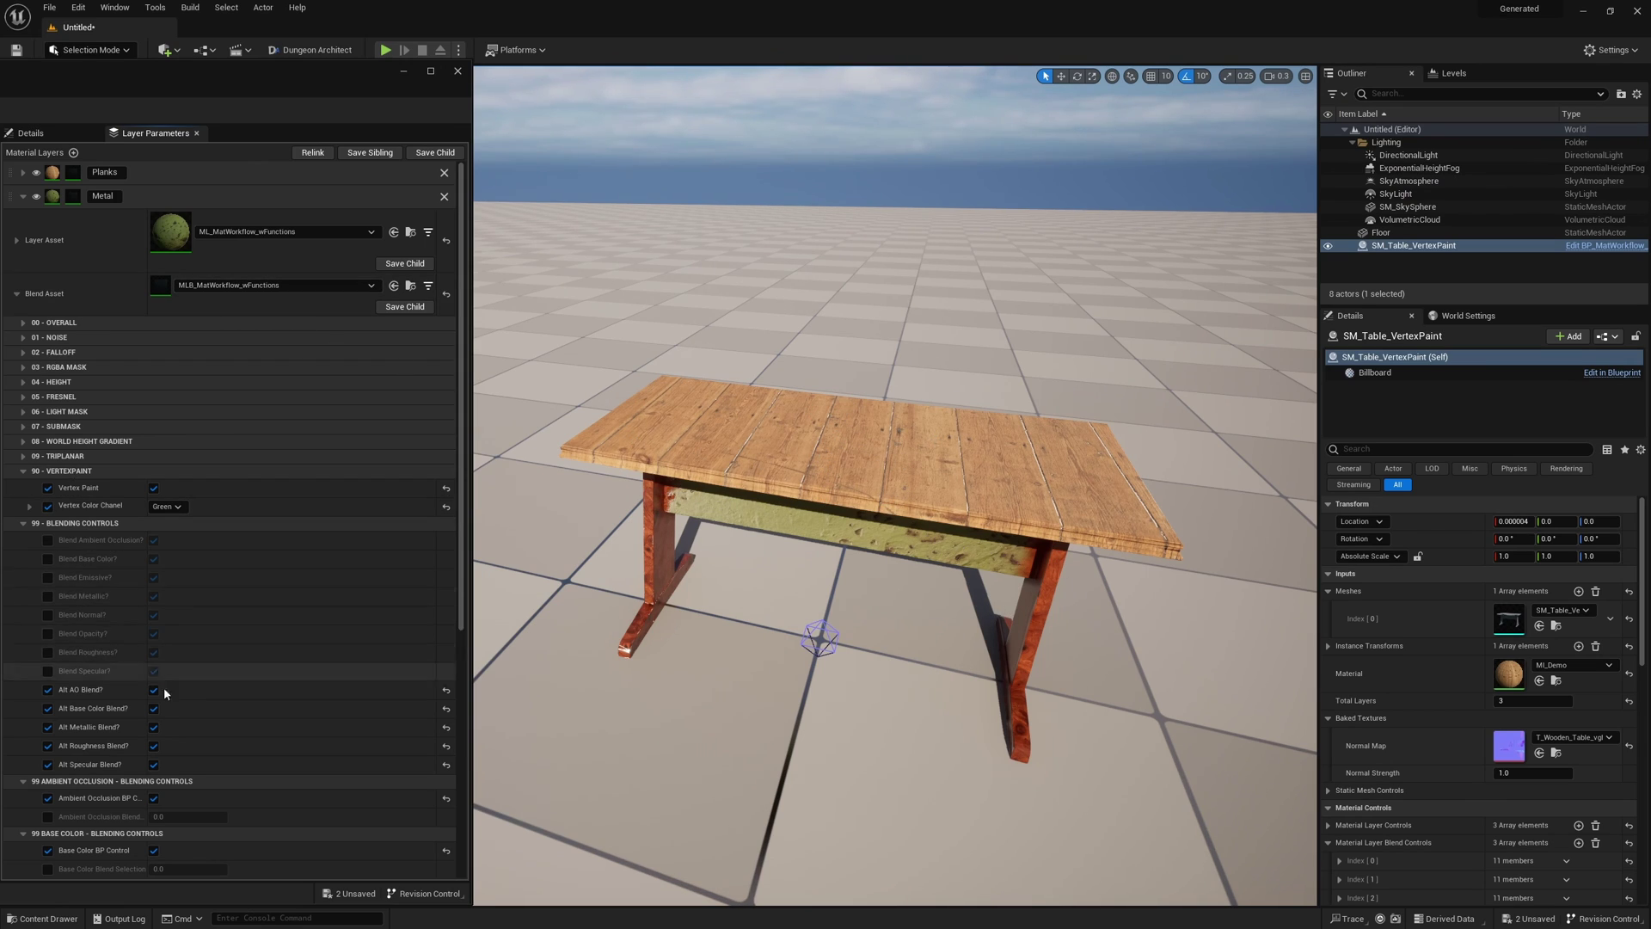
left_click(17, 240)
left_click(186, 460)
left_click(282, 529)
left_click_drag(282, 531, 275, 527)
left_click(385, 785)
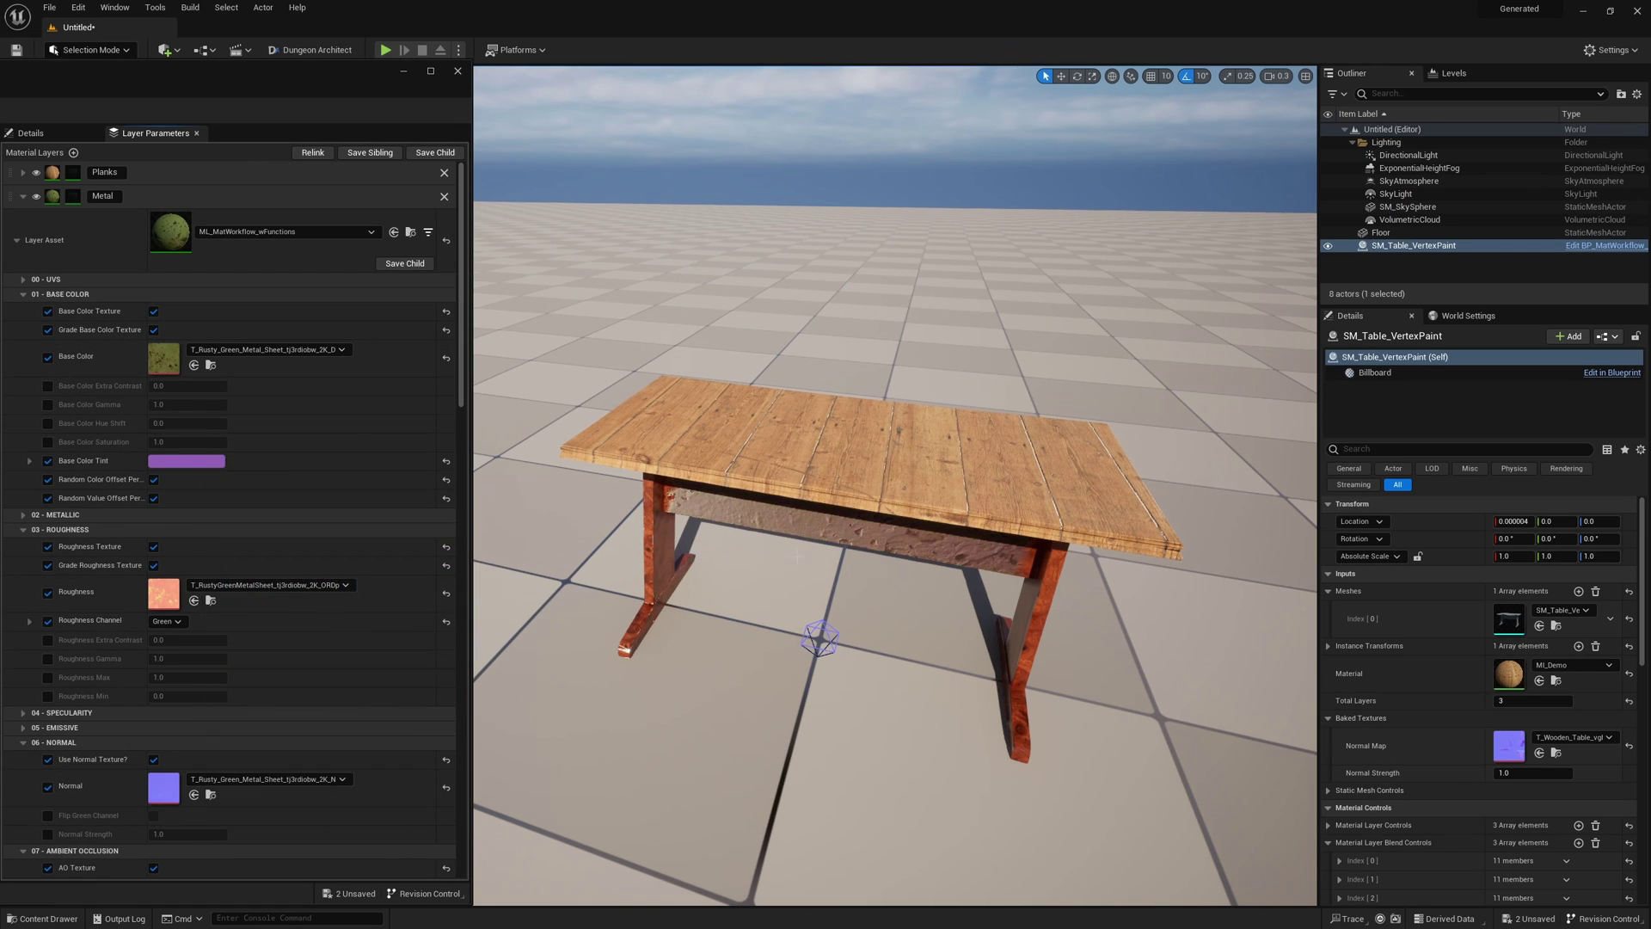
- Desaturate and brighten the Metal layer's Base Color Tint to white, and collapse the layer
left_click(176, 461)
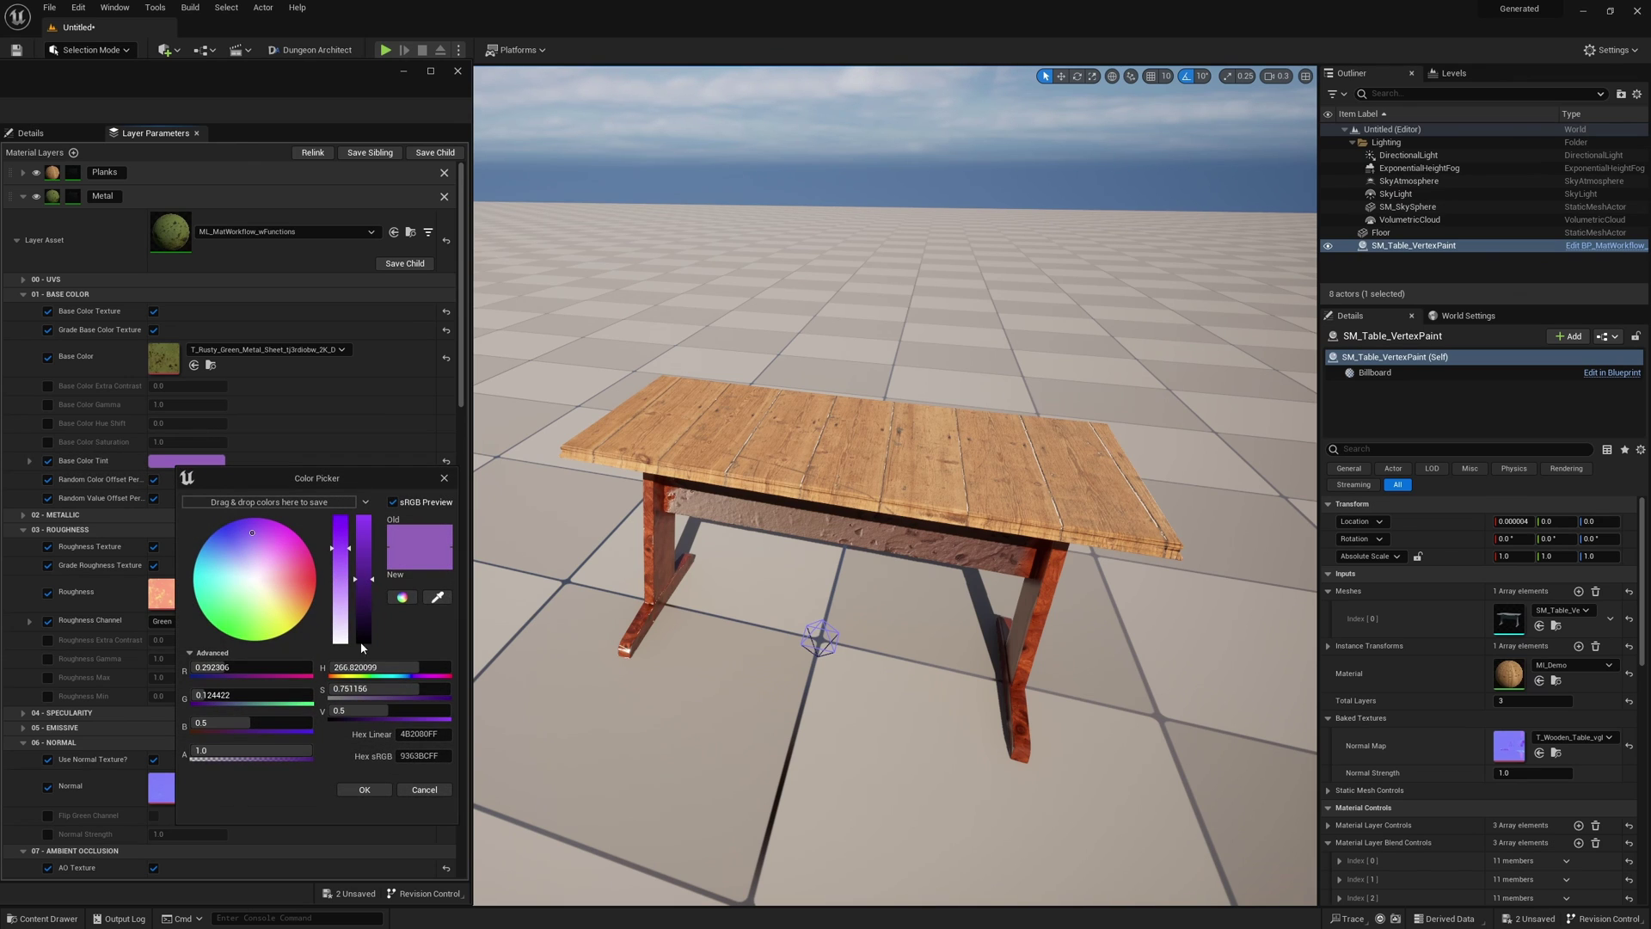
left_click_drag(341, 637, 326, 671)
left_click_drag(365, 540, 365, 517)
left_click(365, 789)
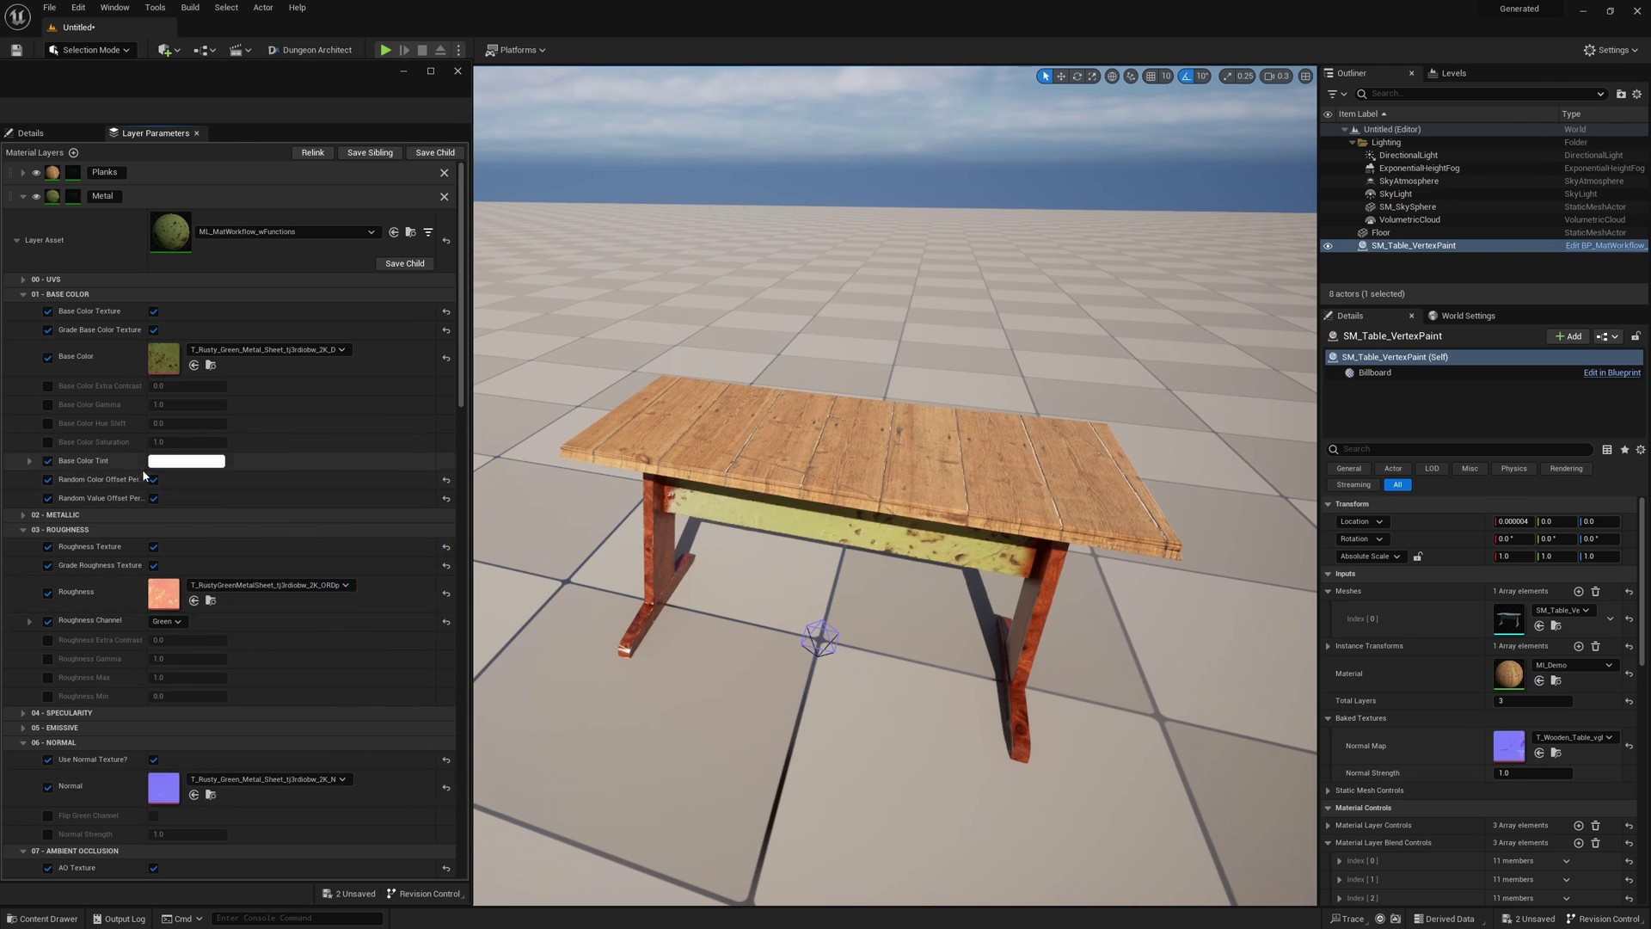
left_click(24, 197)
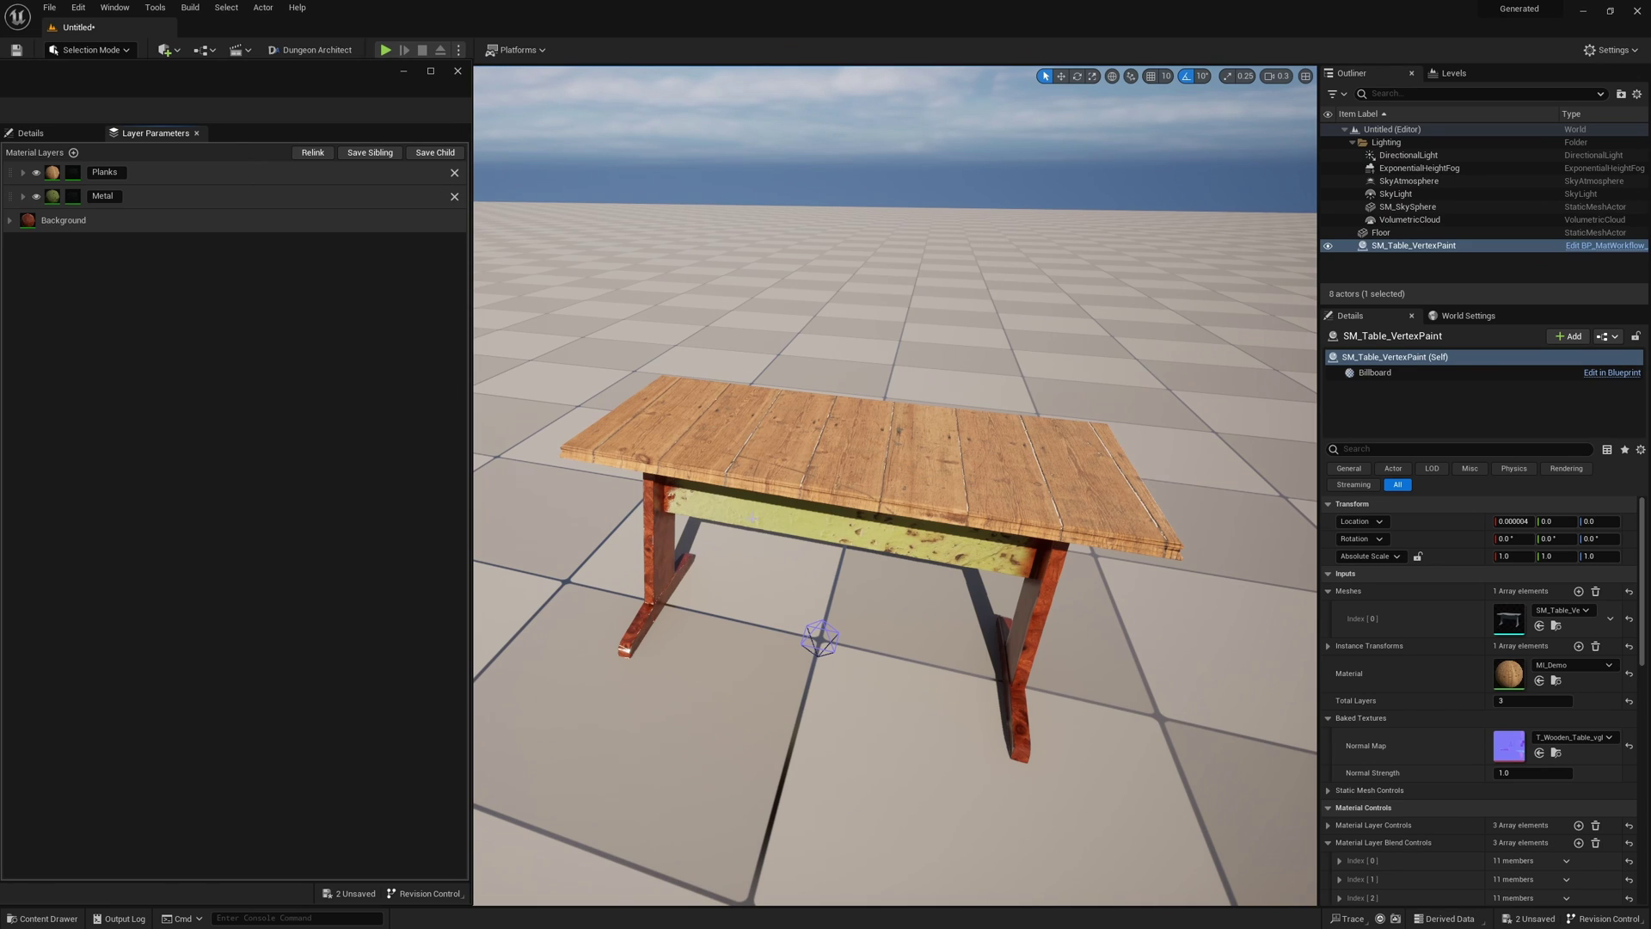
- Try the table's baked Normal Strength at 10 and 0, and return it to 1
left_click(880, 462)
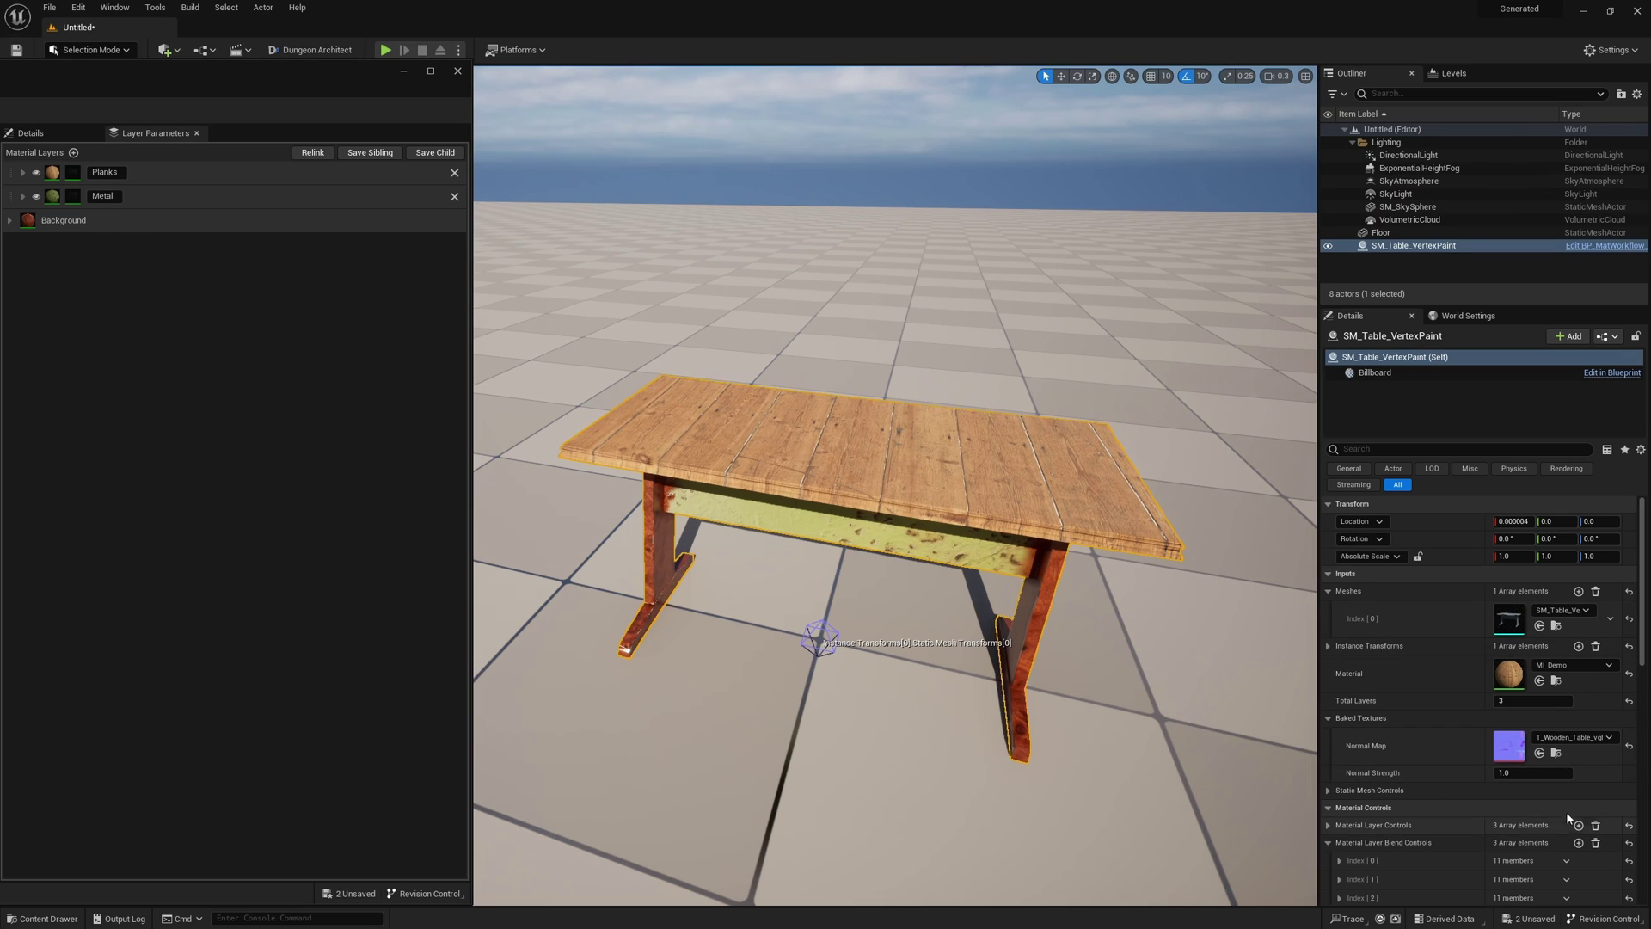
left_click(1519, 775)
type("10")
key("Return")
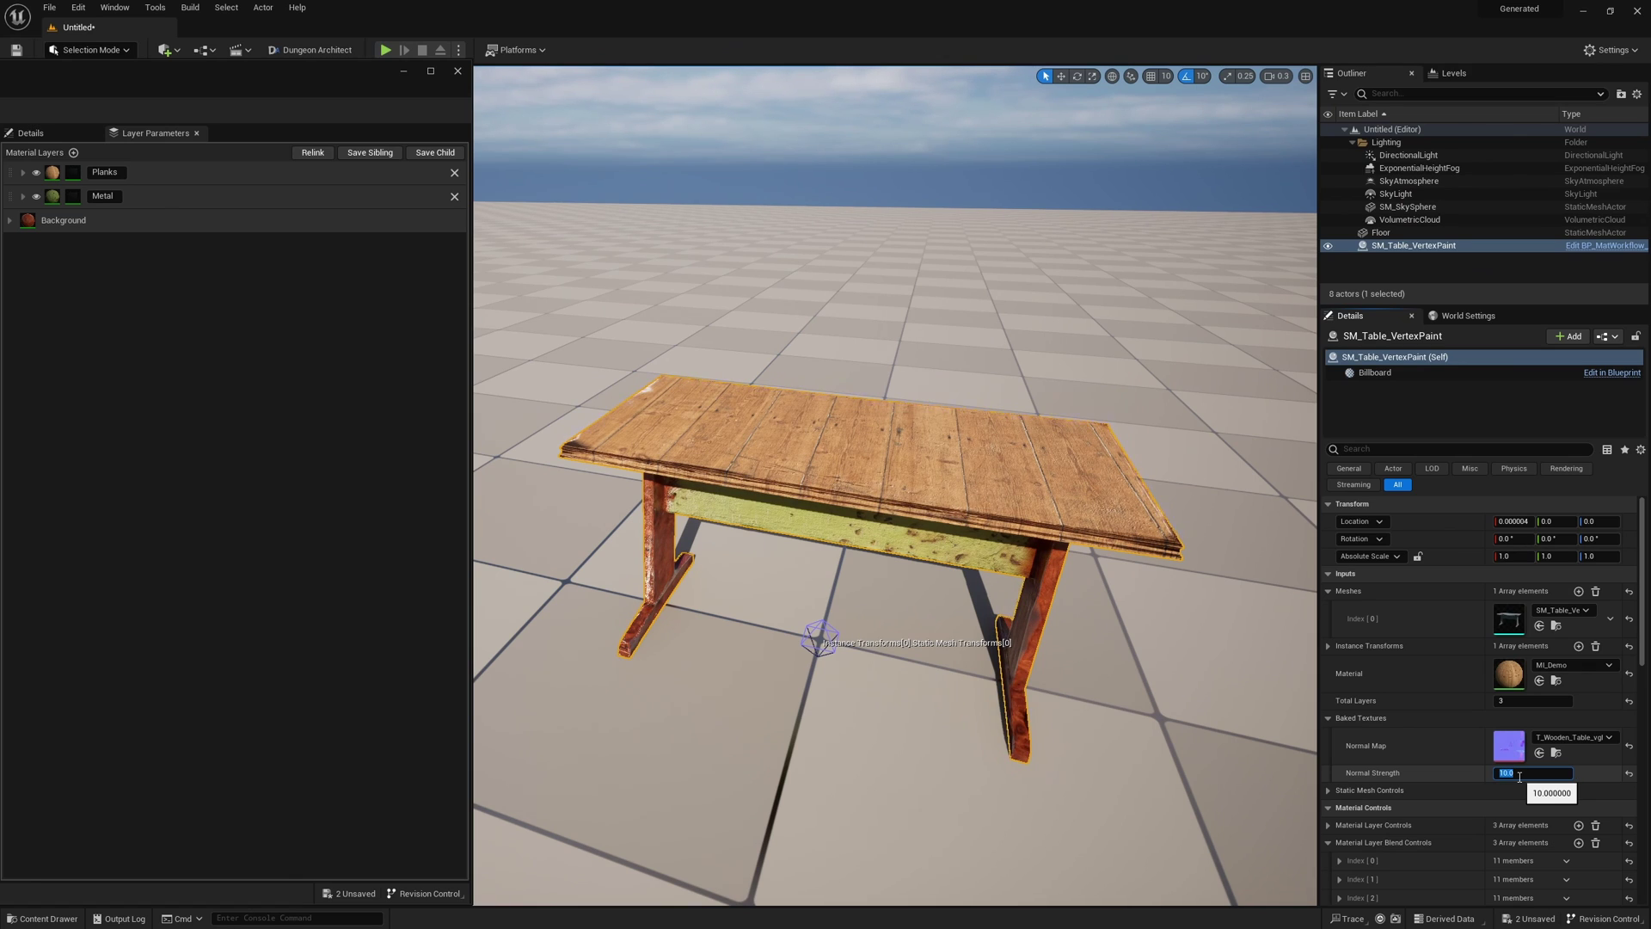
type("0")
key("Return")
type("1")
key("Return")
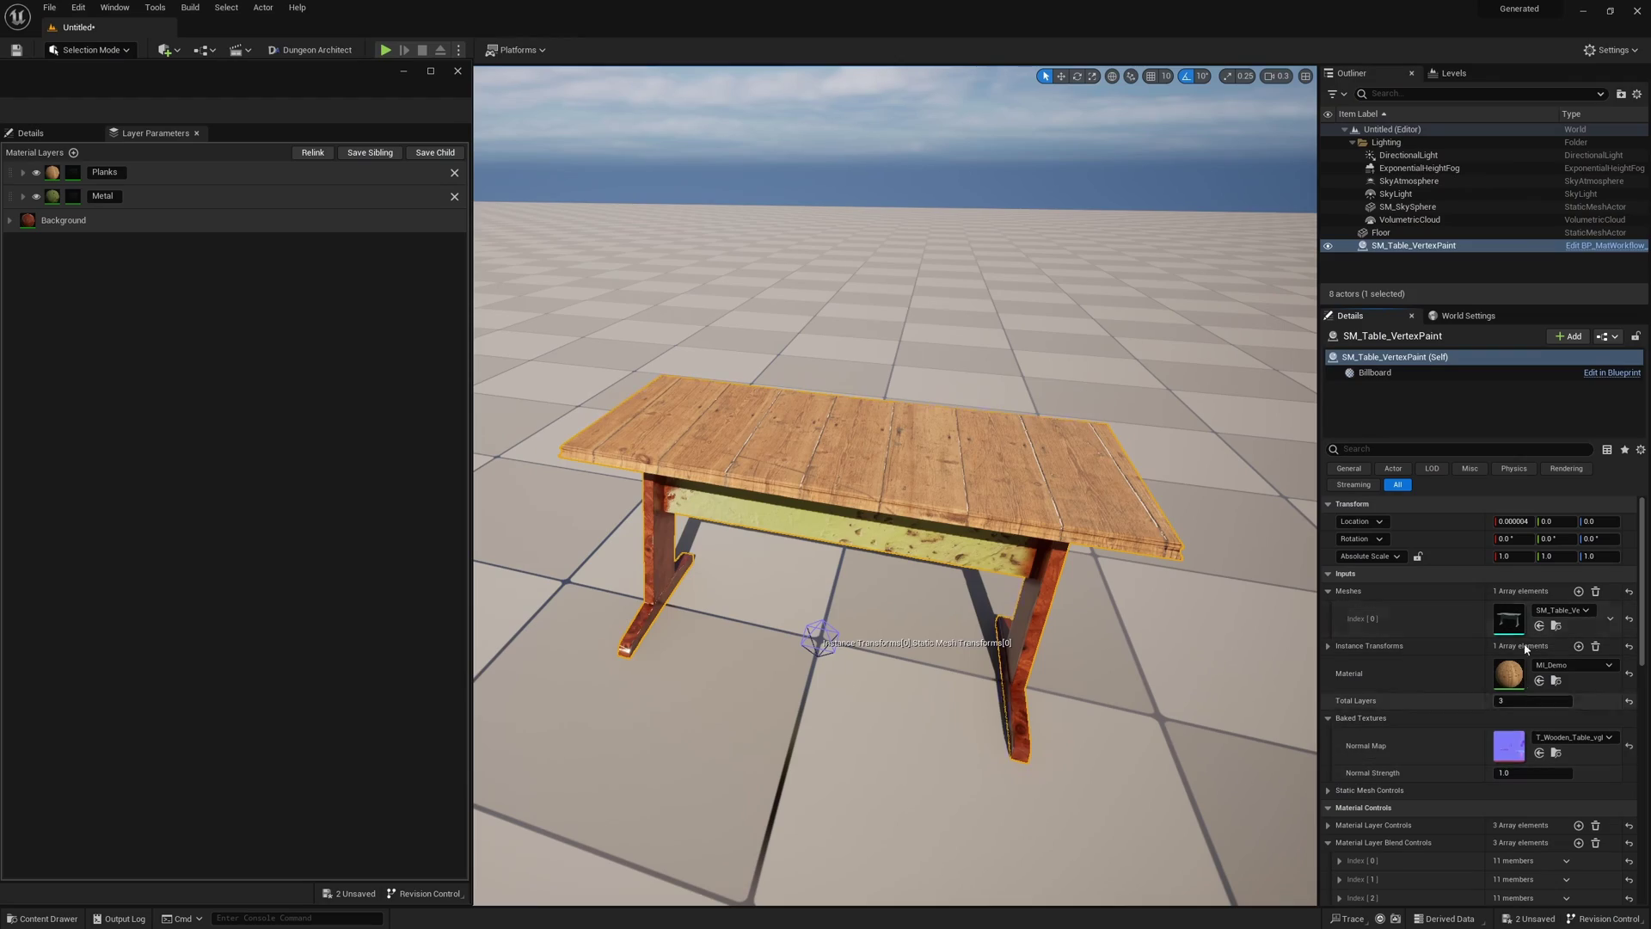
- Override the UVs of material layer index 1 with a uniform tiling of about 1.94, U offset 0.72 and V offset 0.392
scroll(1431, 709, "down", 5)
left_click(1329, 680)
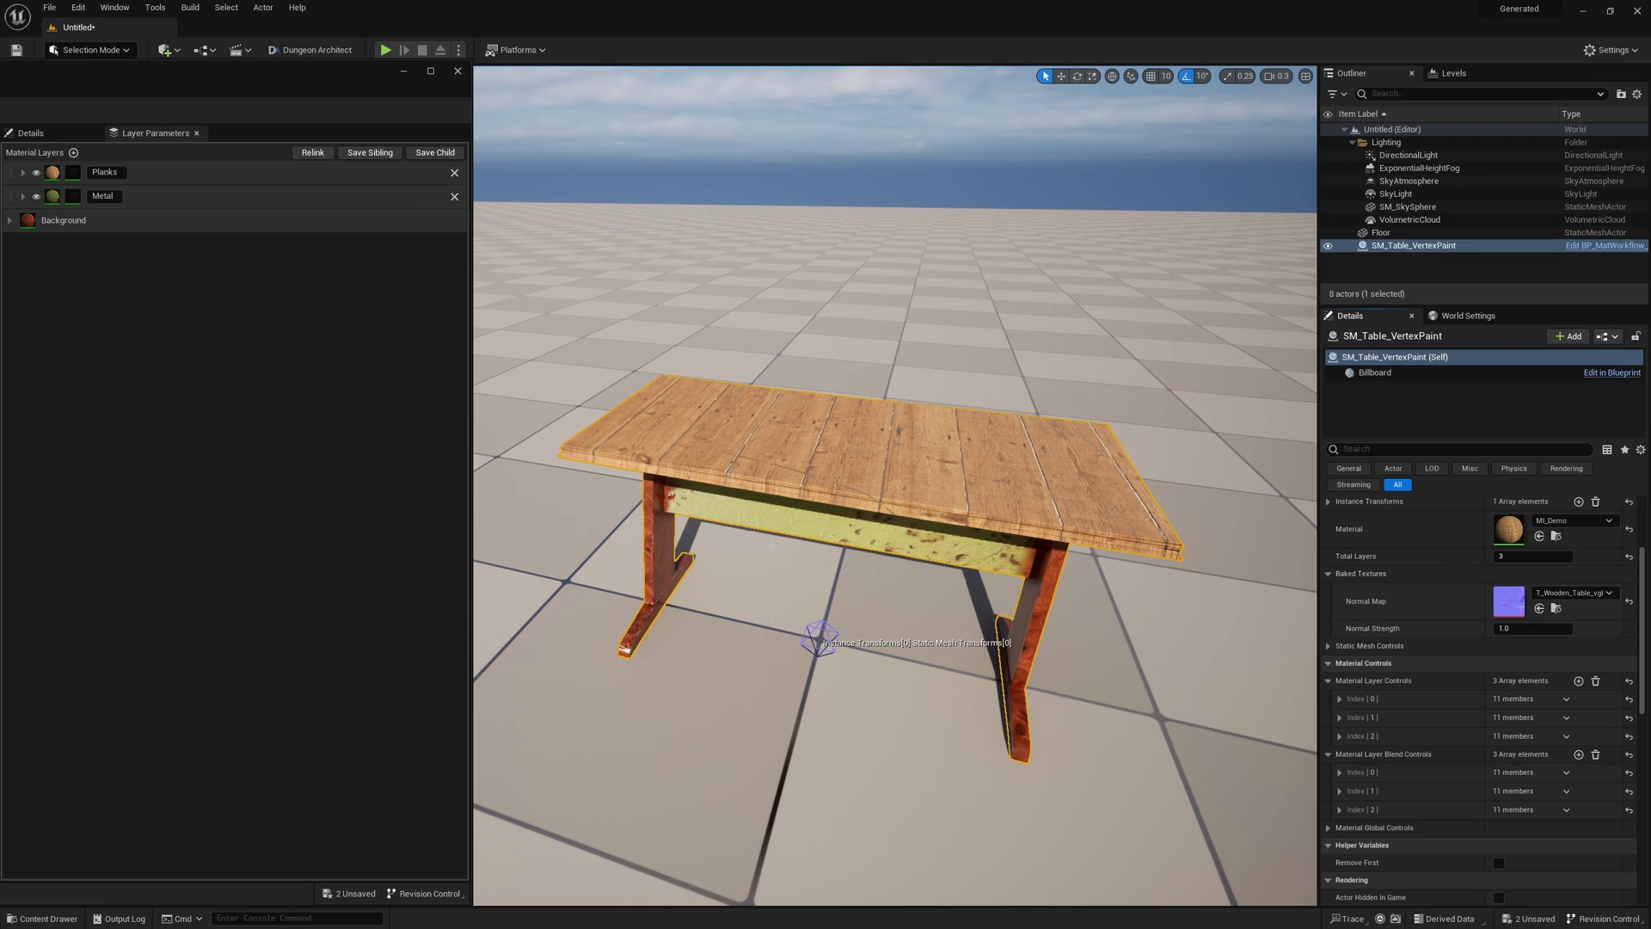
left_click(1340, 717)
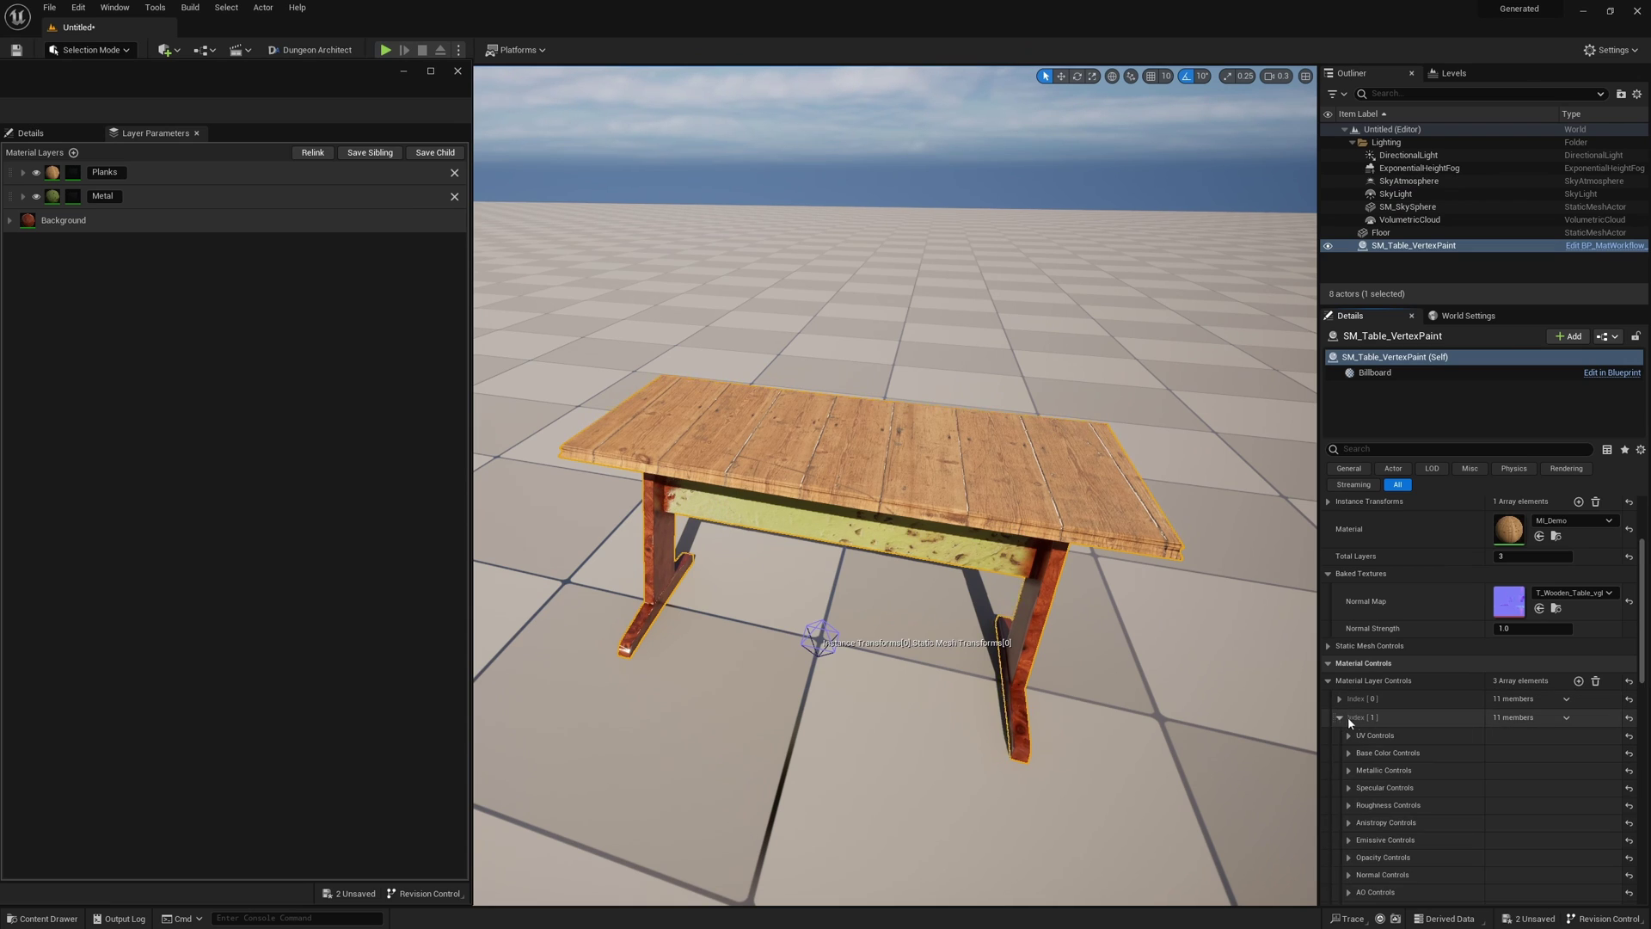
scroll(1350, 721, "down", 3)
left_click(1415, 632)
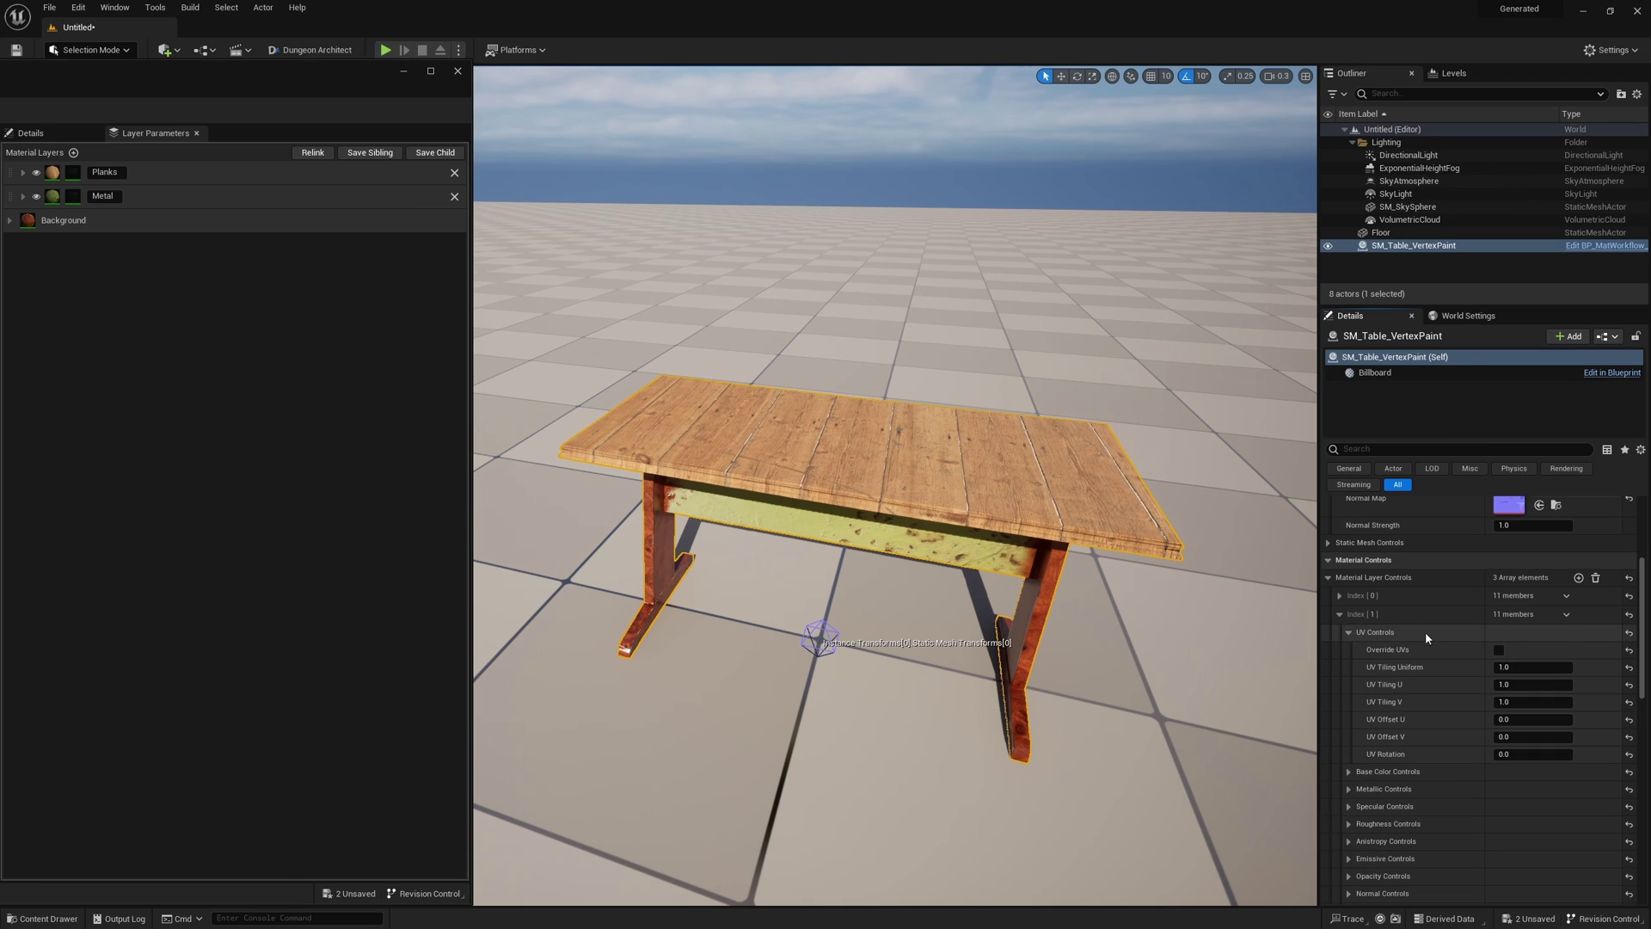
left_click(1499, 651)
left_click_drag(1514, 667, 1564, 668)
mouse_move(1514, 719)
left_mouse_down()
mouse_move(1540, 719)
mouse_move(1516, 737)
mouse_move(1541, 737)
left_mouse_up()
left_click(1519, 756)
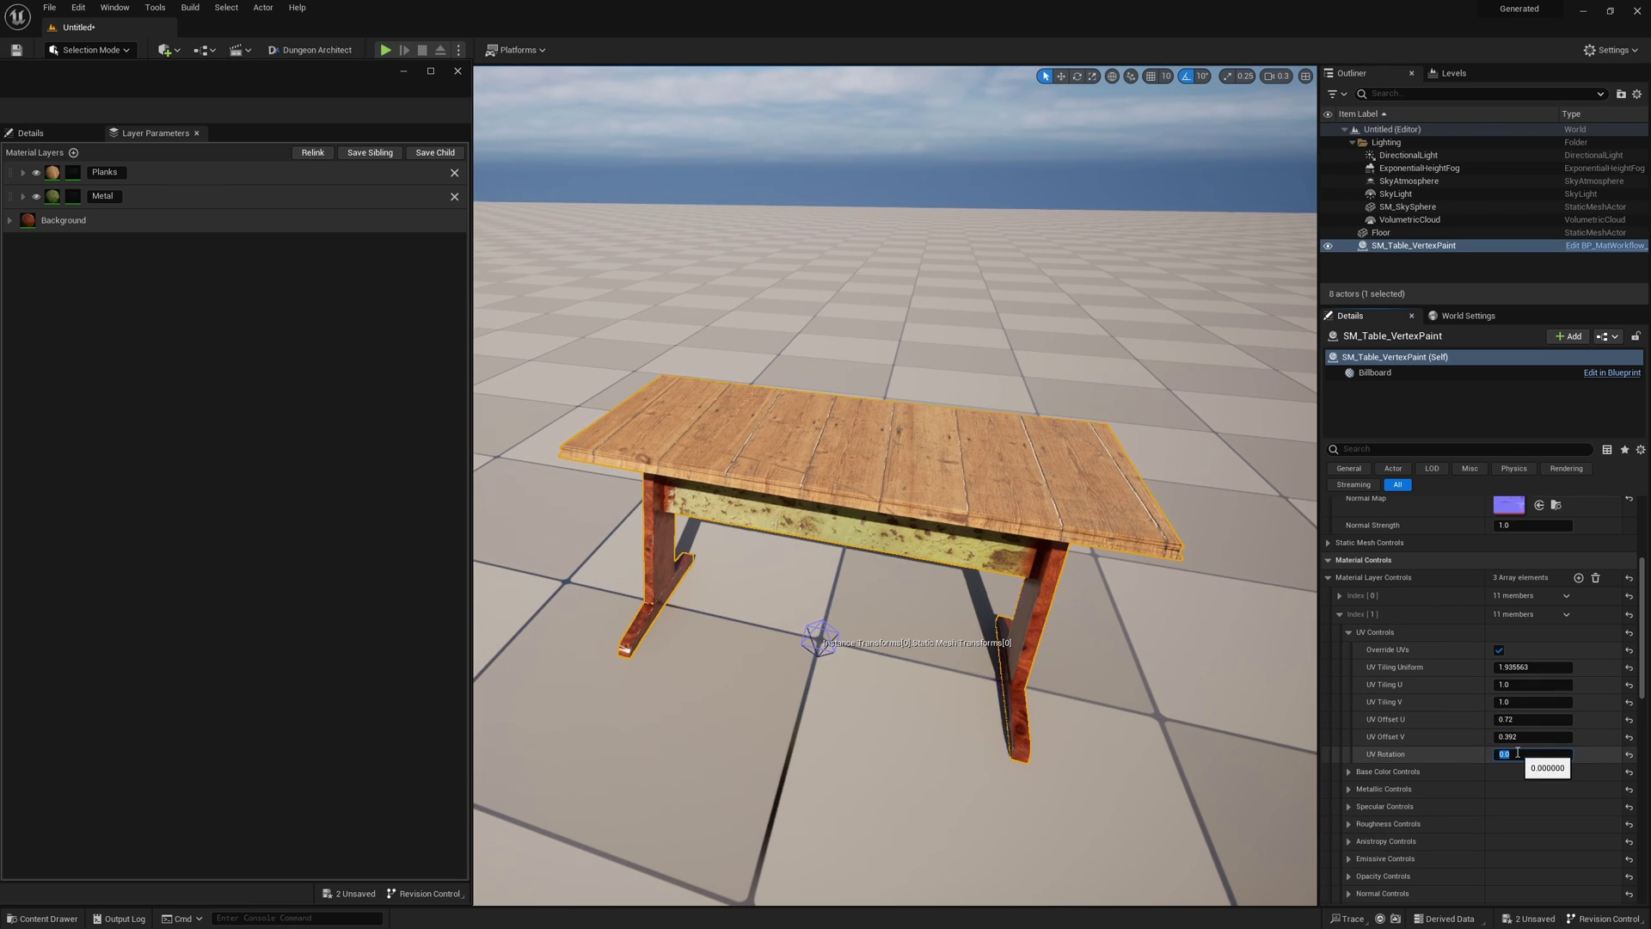
type("90")
key("Escape")
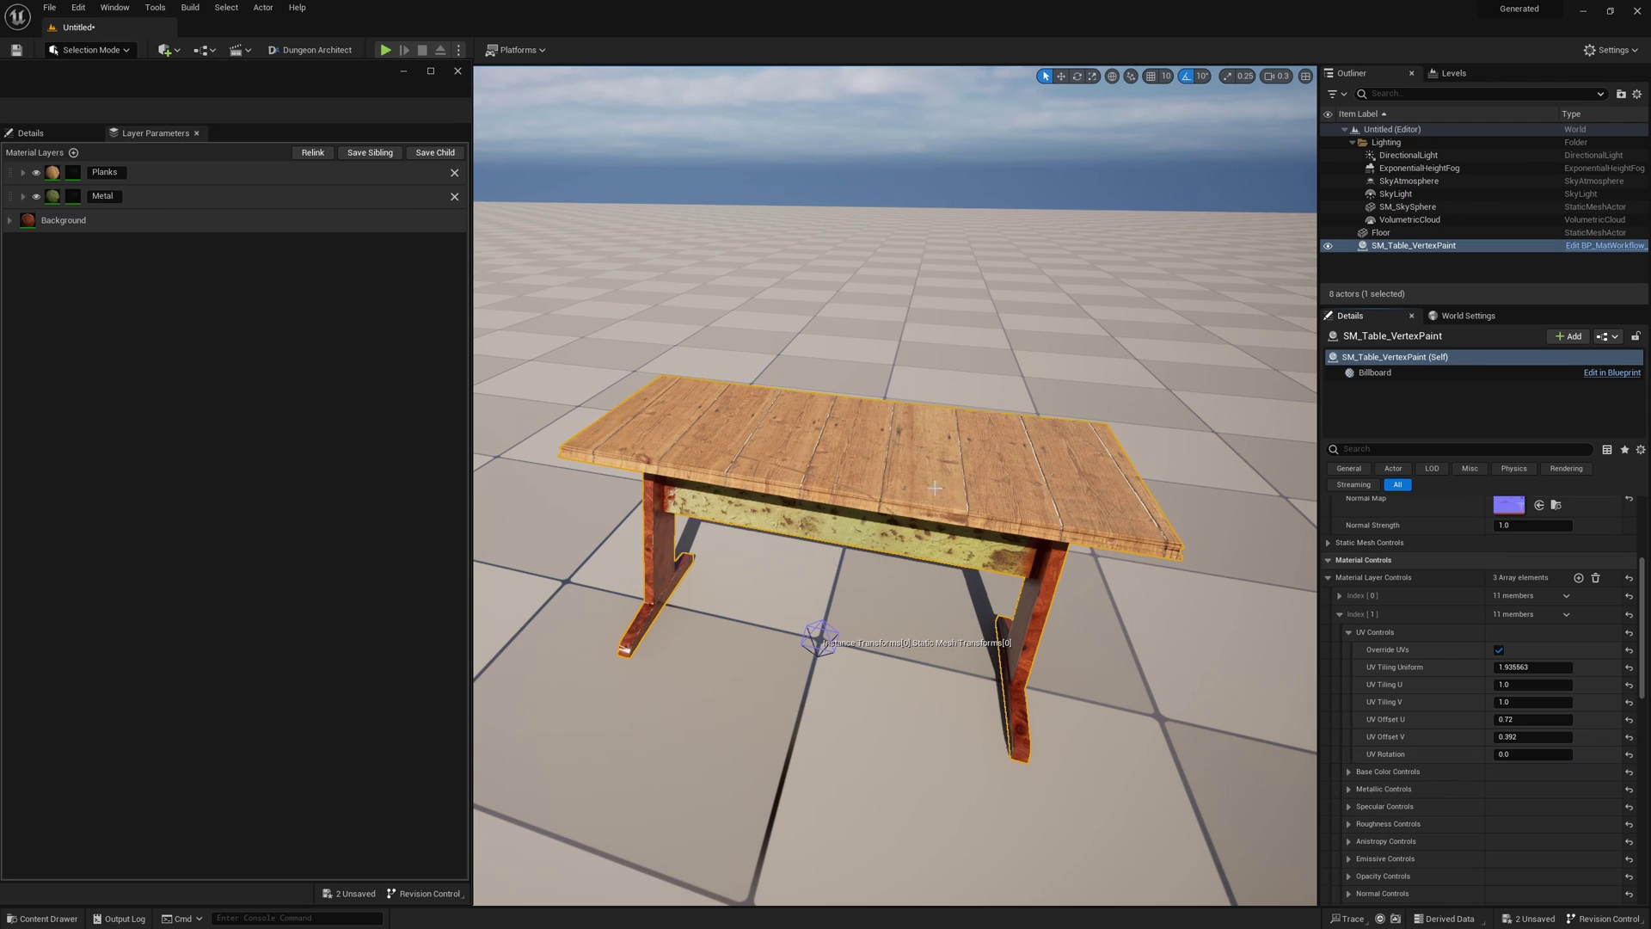
- Override the UVs of material layer index 2 and set its UV Rotation to 90
left_click(1339, 614)
left_click(1339, 633)
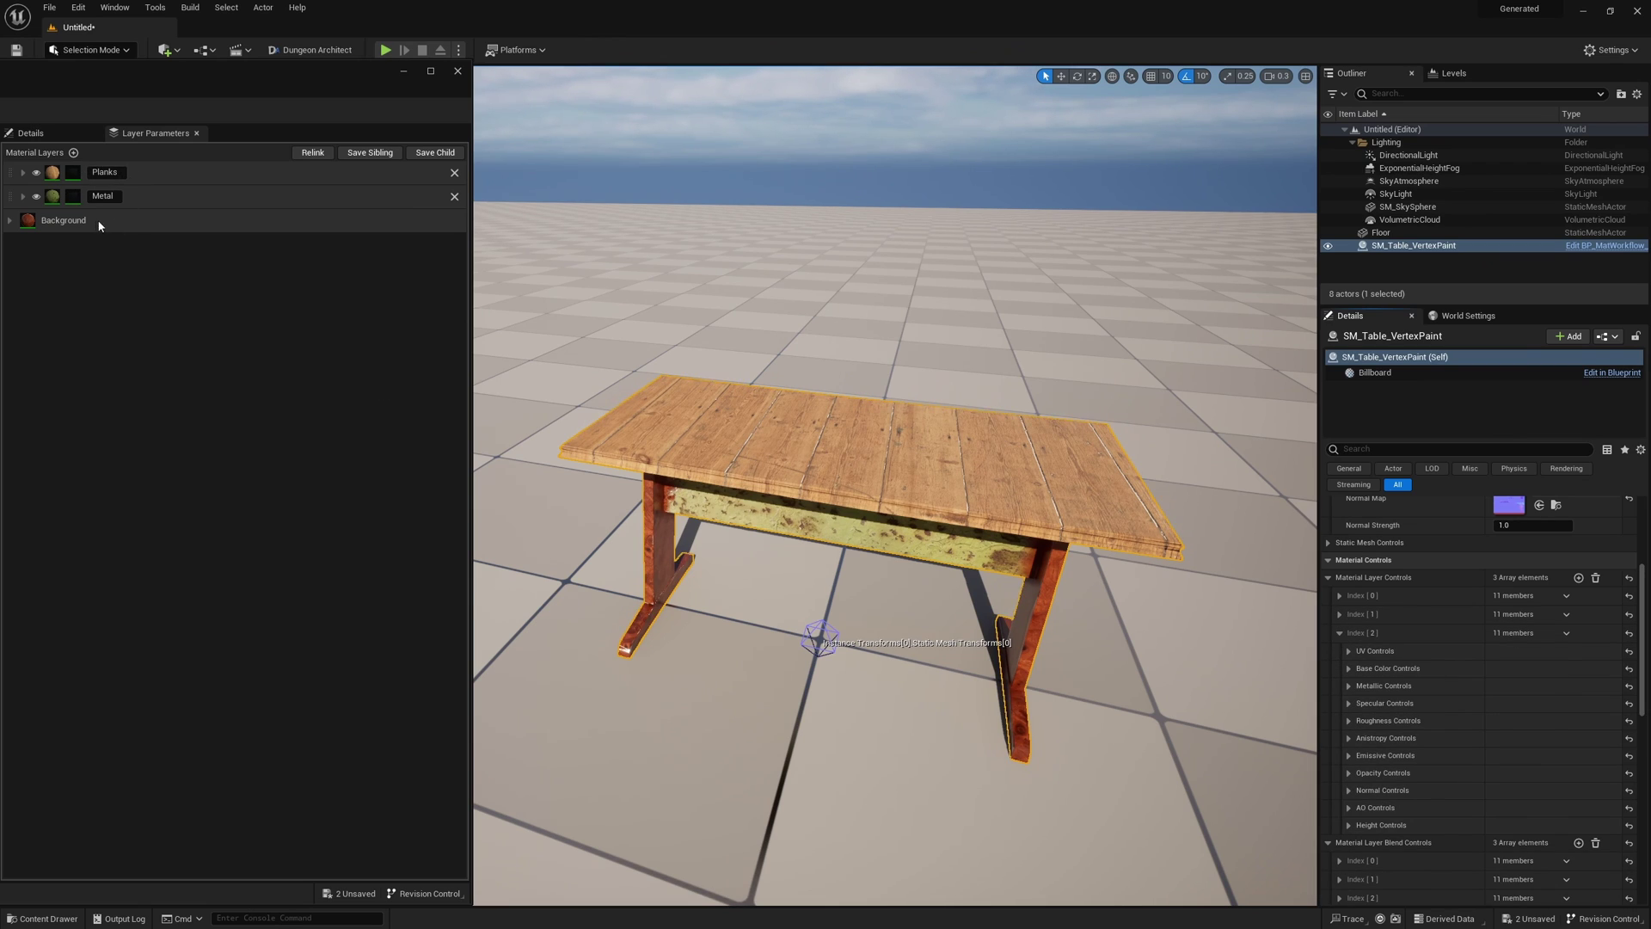
left_click(1374, 651)
left_click(1499, 669)
left_click(1504, 773)
type("90")
key("Return")
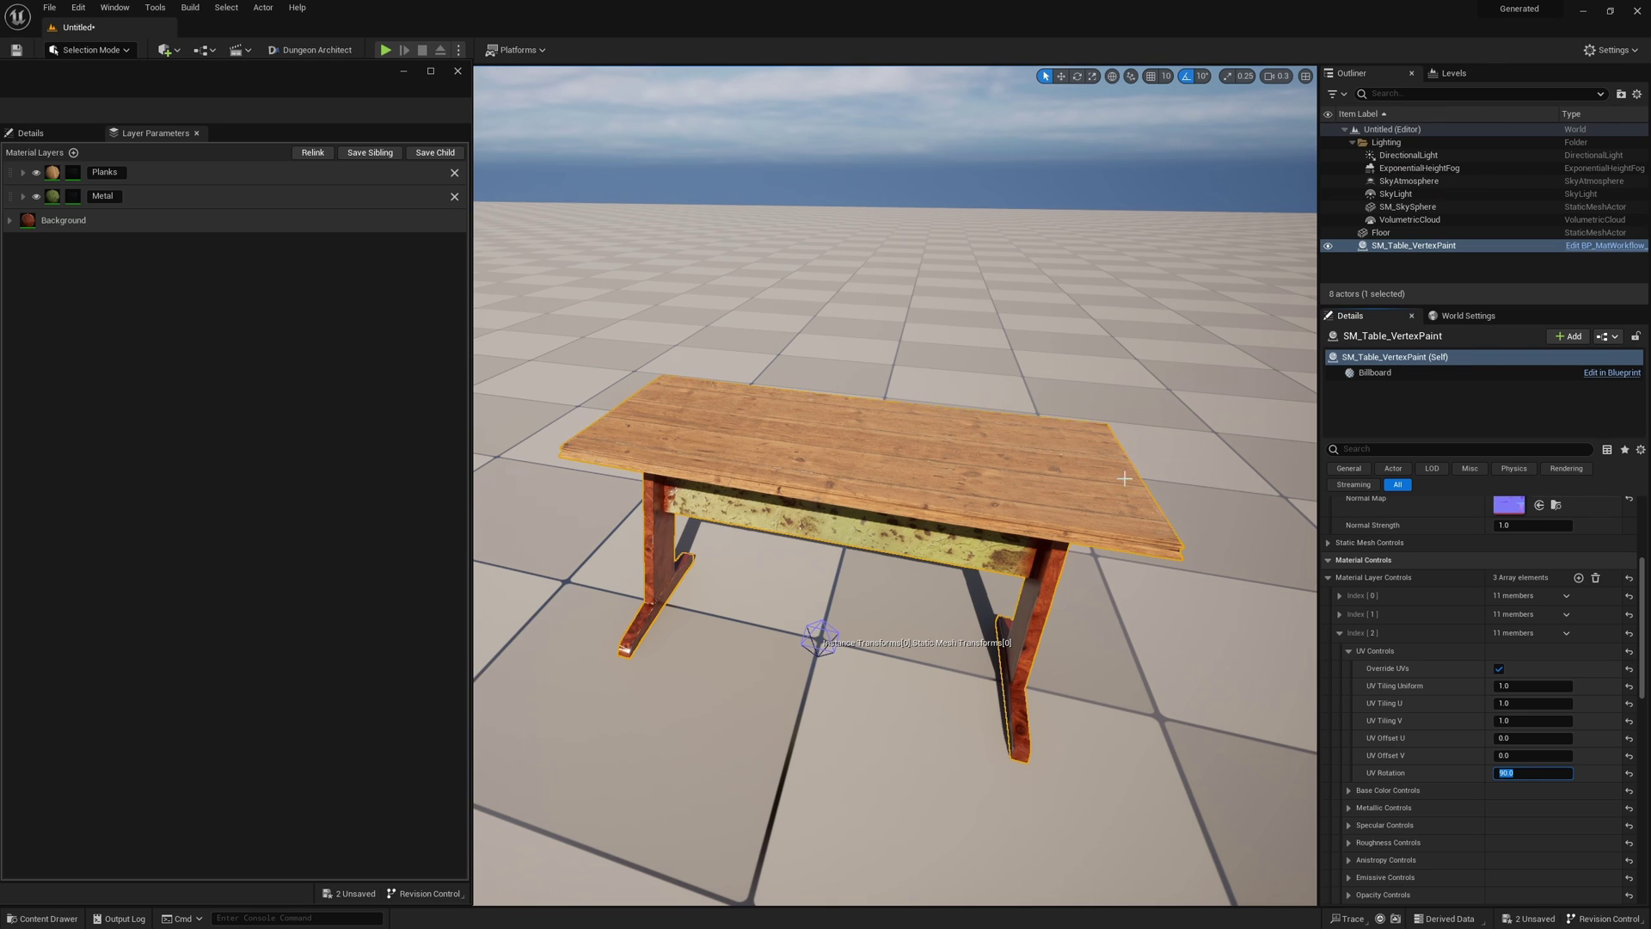
- Fine-tune the tabletop plank alignment in layer index 2 with UV Rotation 89 and UV Offset V -0.032
right_click_drag(1139, 535, 1139, 535)
right_click_drag(812, 588, 812, 587)
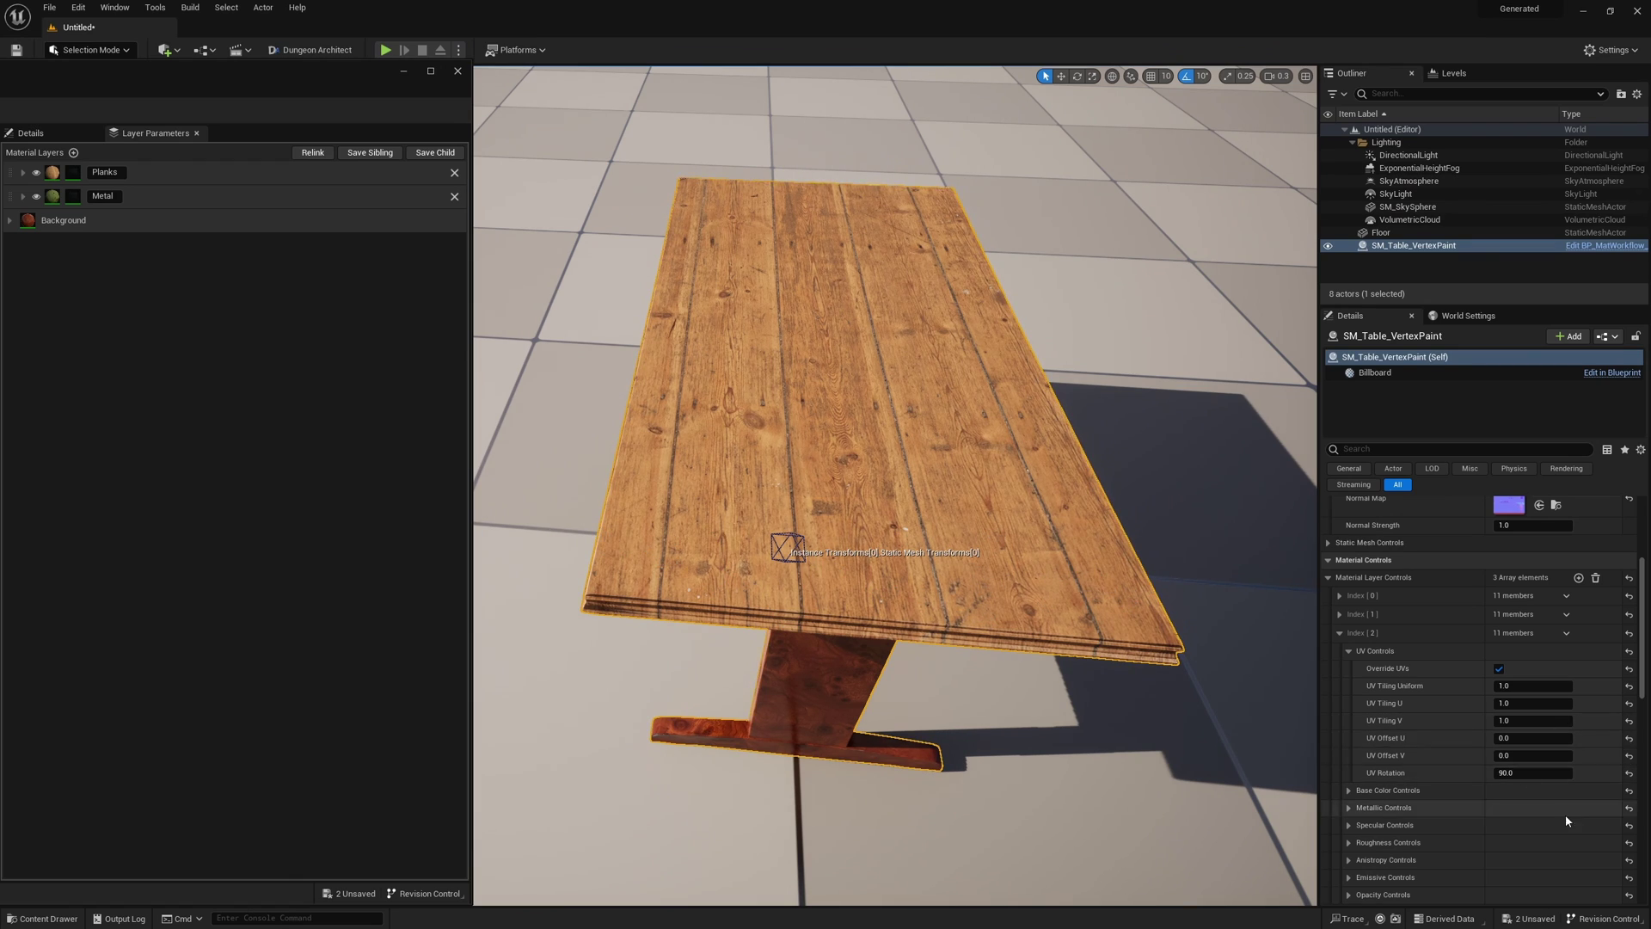
key("ctrl+z")
left_click(1533, 755)
left_click_drag(1534, 755, 1519, 755)
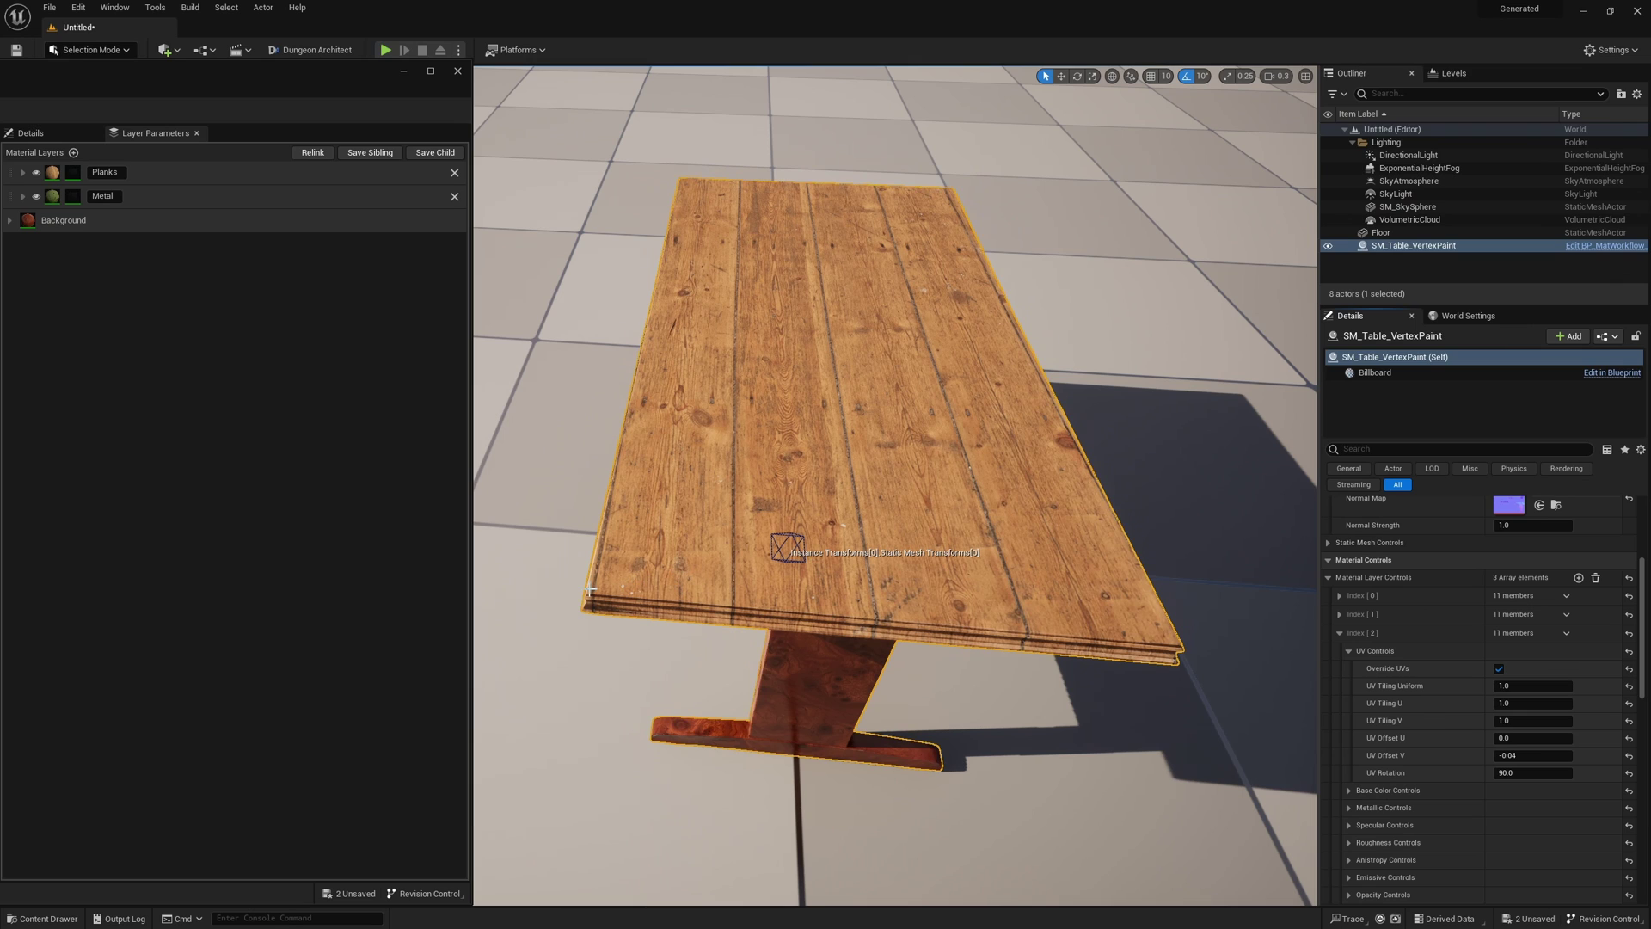
left_click(1539, 772)
type("91")
key("Return")
type("89")
key("Return")
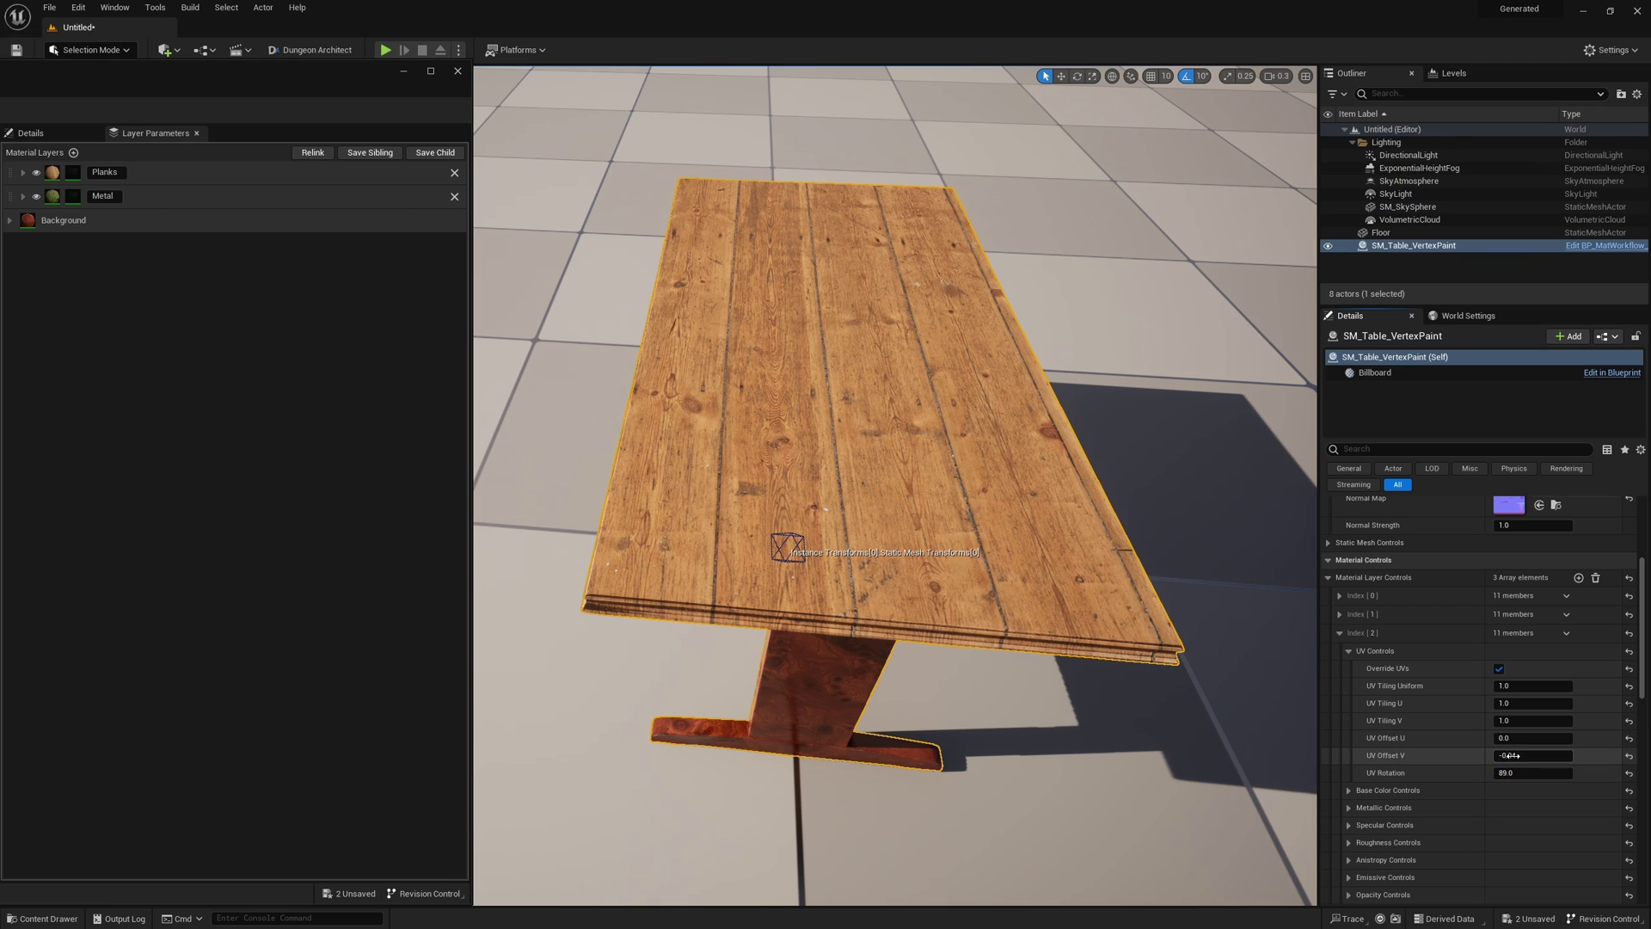
left_click_drag(1534, 755, 1545, 755)
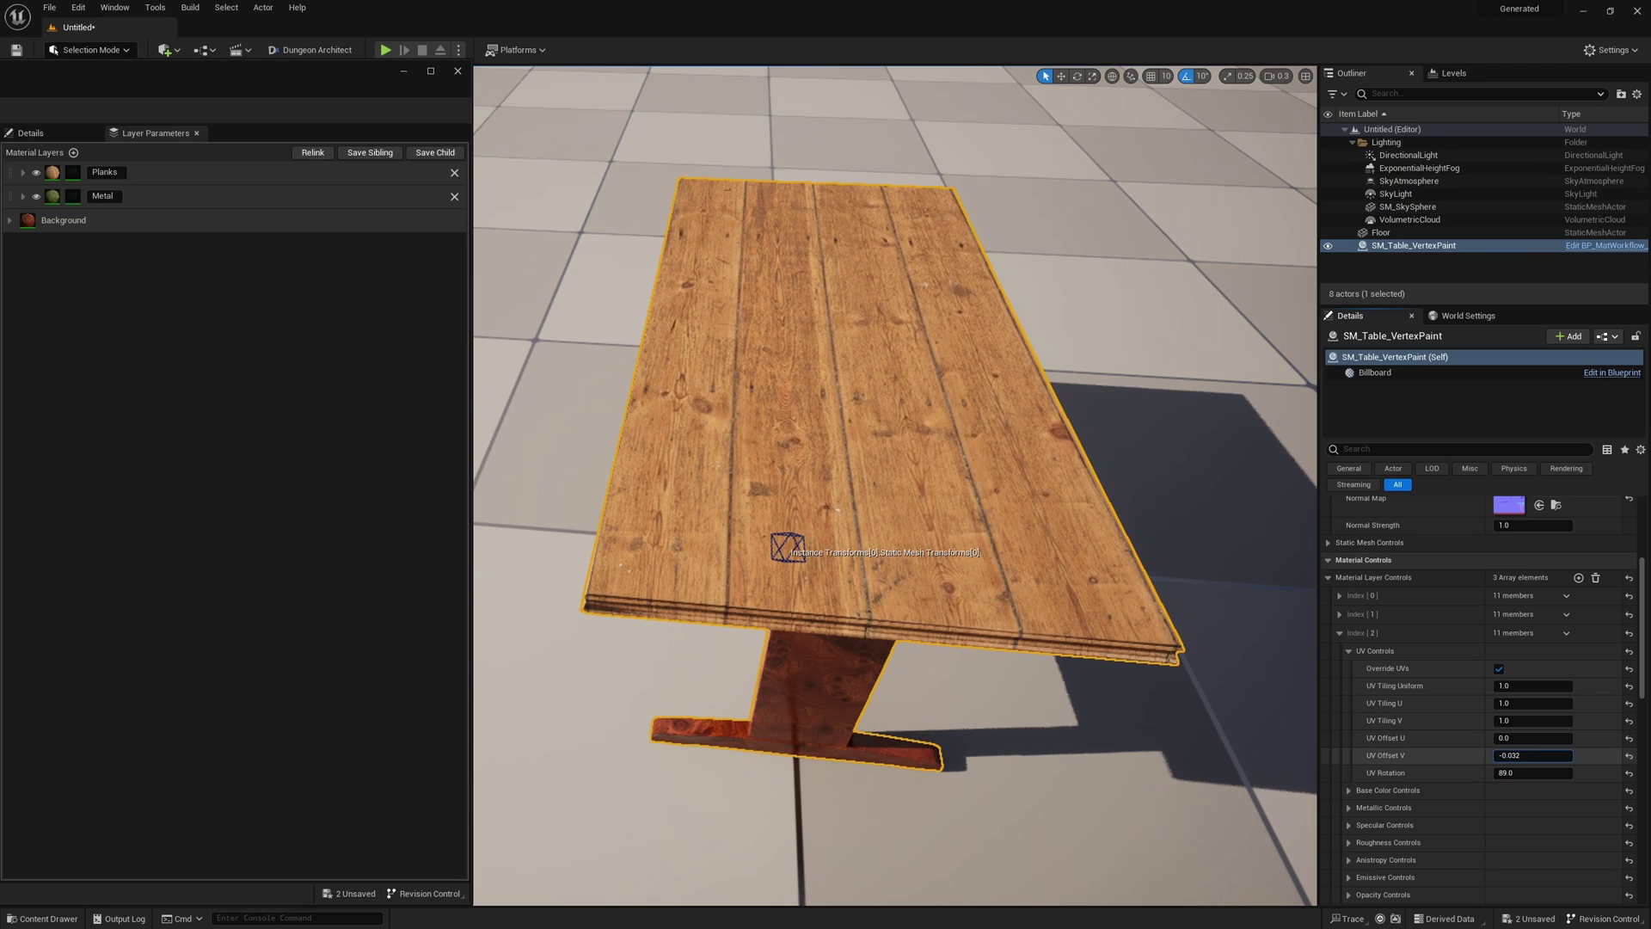
- Try the plank layer's UV Tiling Uniform at 2 and 3, and return it to 1
right_click_drag(765, 521, 663, 525)
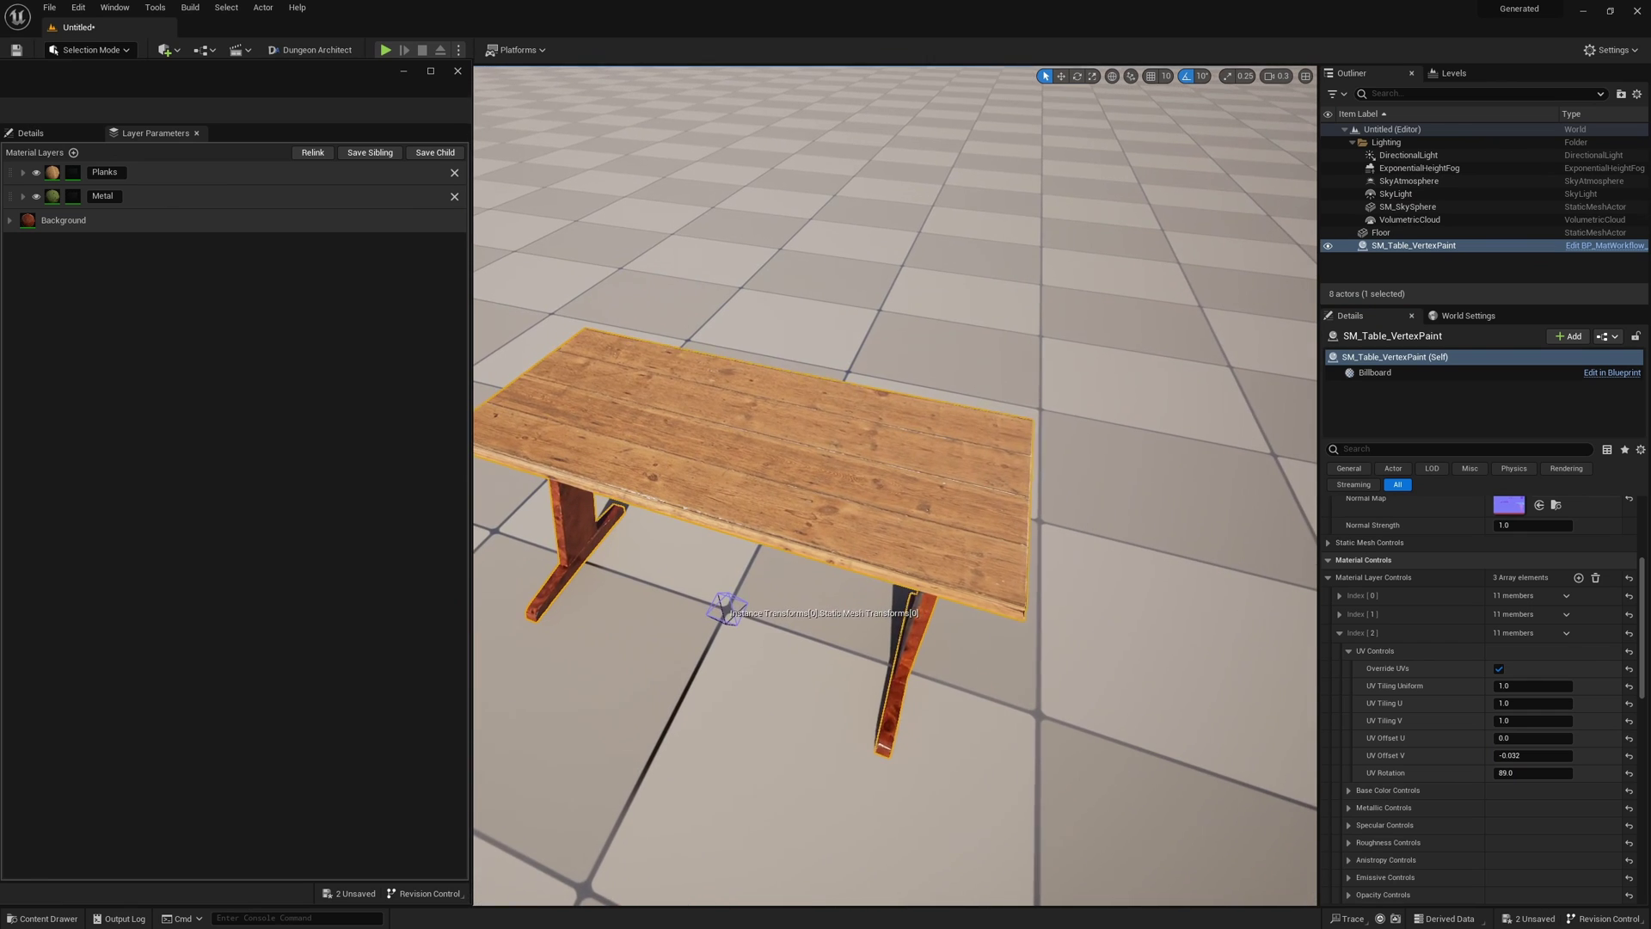
left_click(1517, 686)
type("2")
key("Return")
type("3")
key("Return")
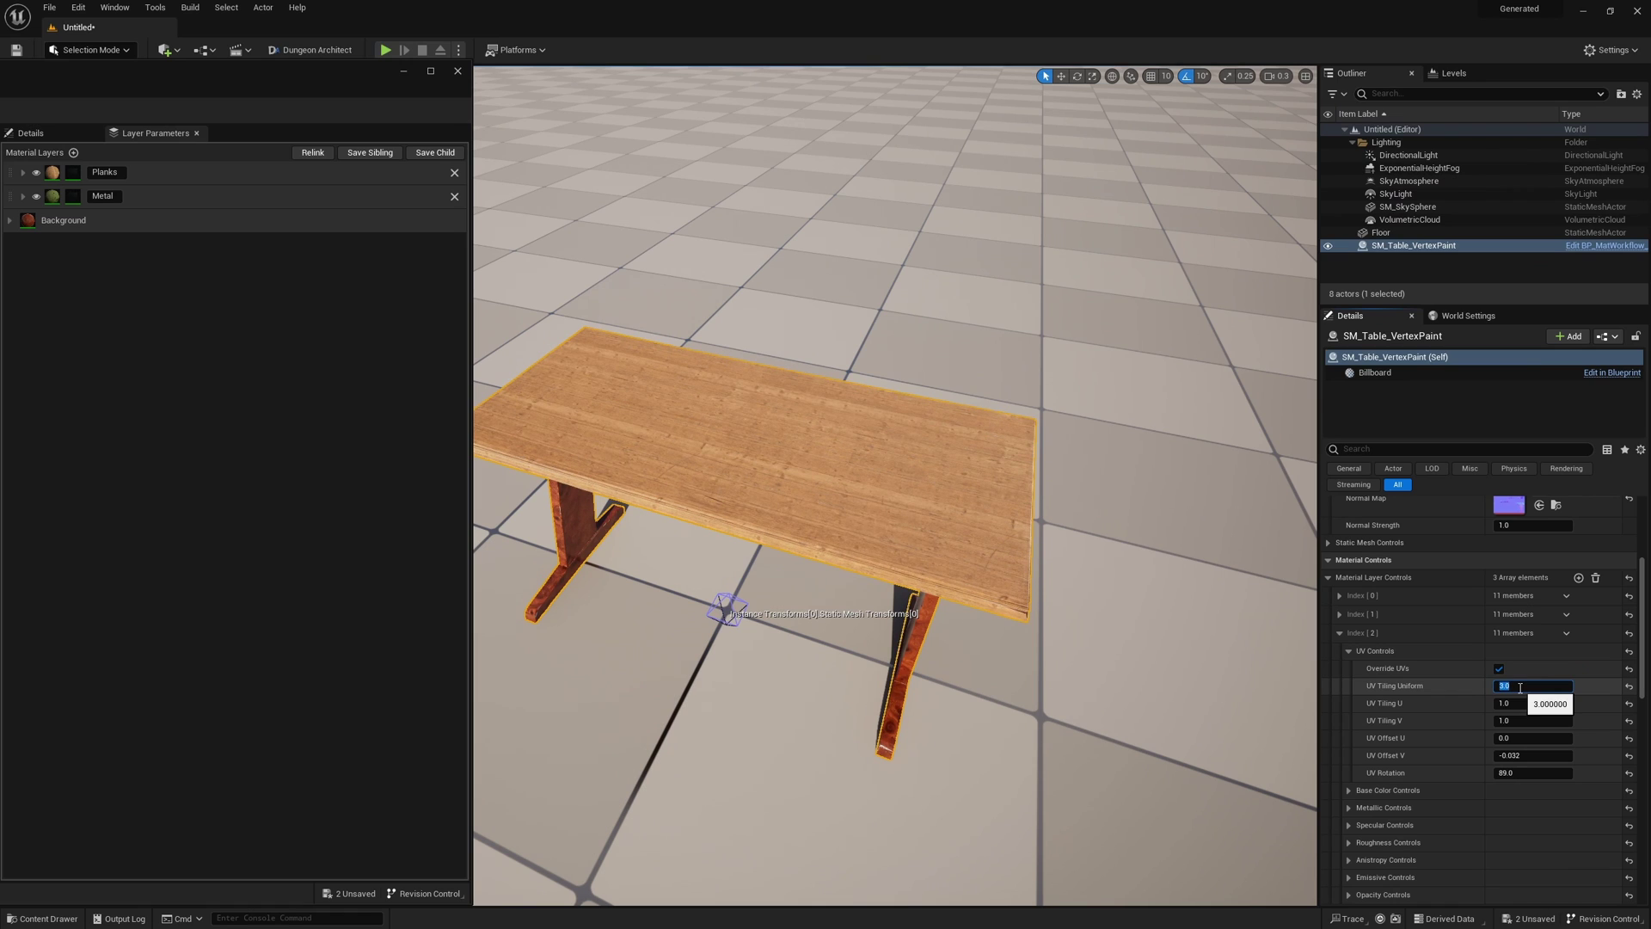
type("1")
key("Return")
- Duplicate the table and place the copy beside the original
right_click_drag(959, 472, 890, 439)
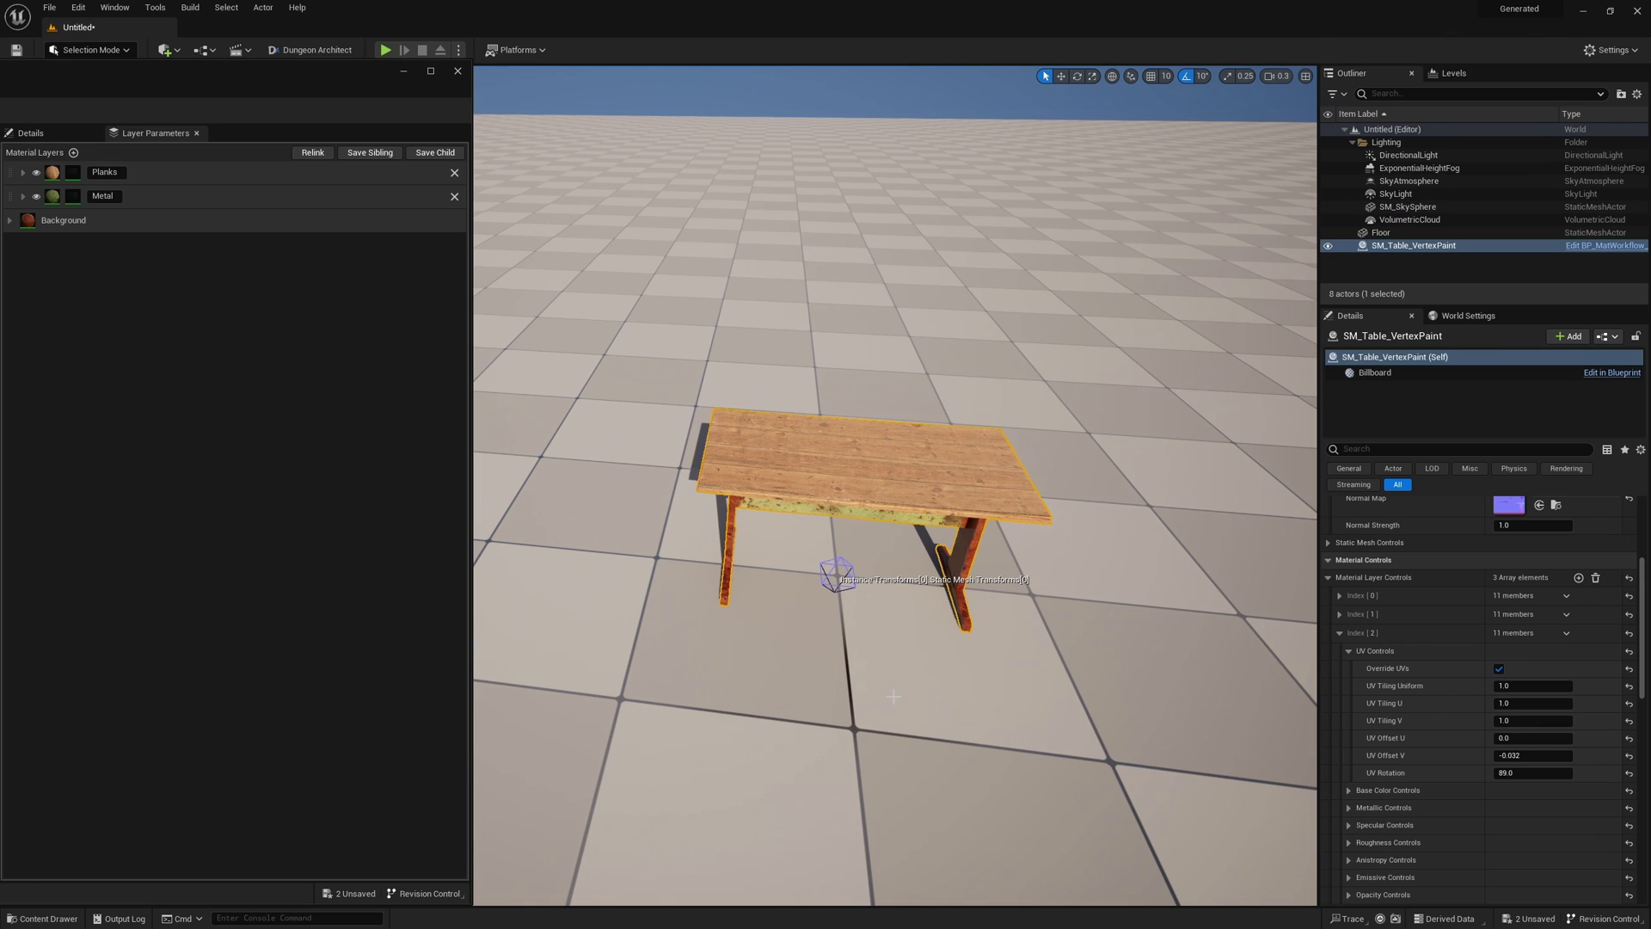
key("w")
left_click_drag(886, 559, 800, 522, "alt")
- Set the duplicate table's layer index 2 to a uniform UV tiling of about 1.32 and a UV Rotation of 0
scroll(1269, 576, "down", 3)
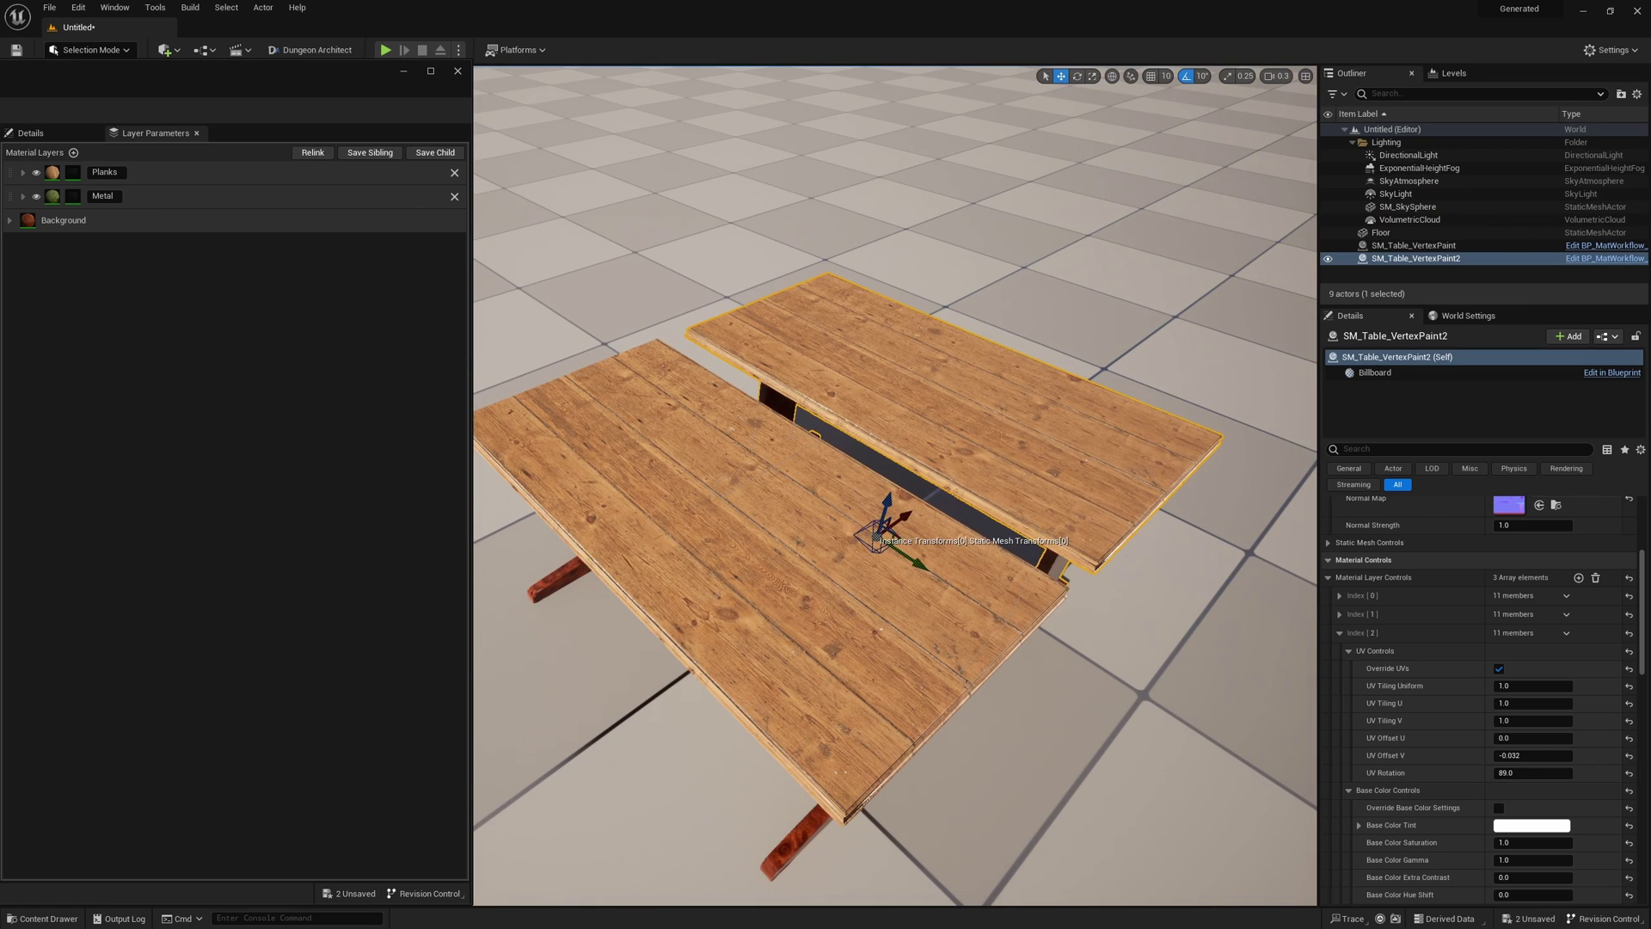
left_click_drag(1533, 686, 1583, 686)
left_click(1533, 772)
type("0")
key("Return")
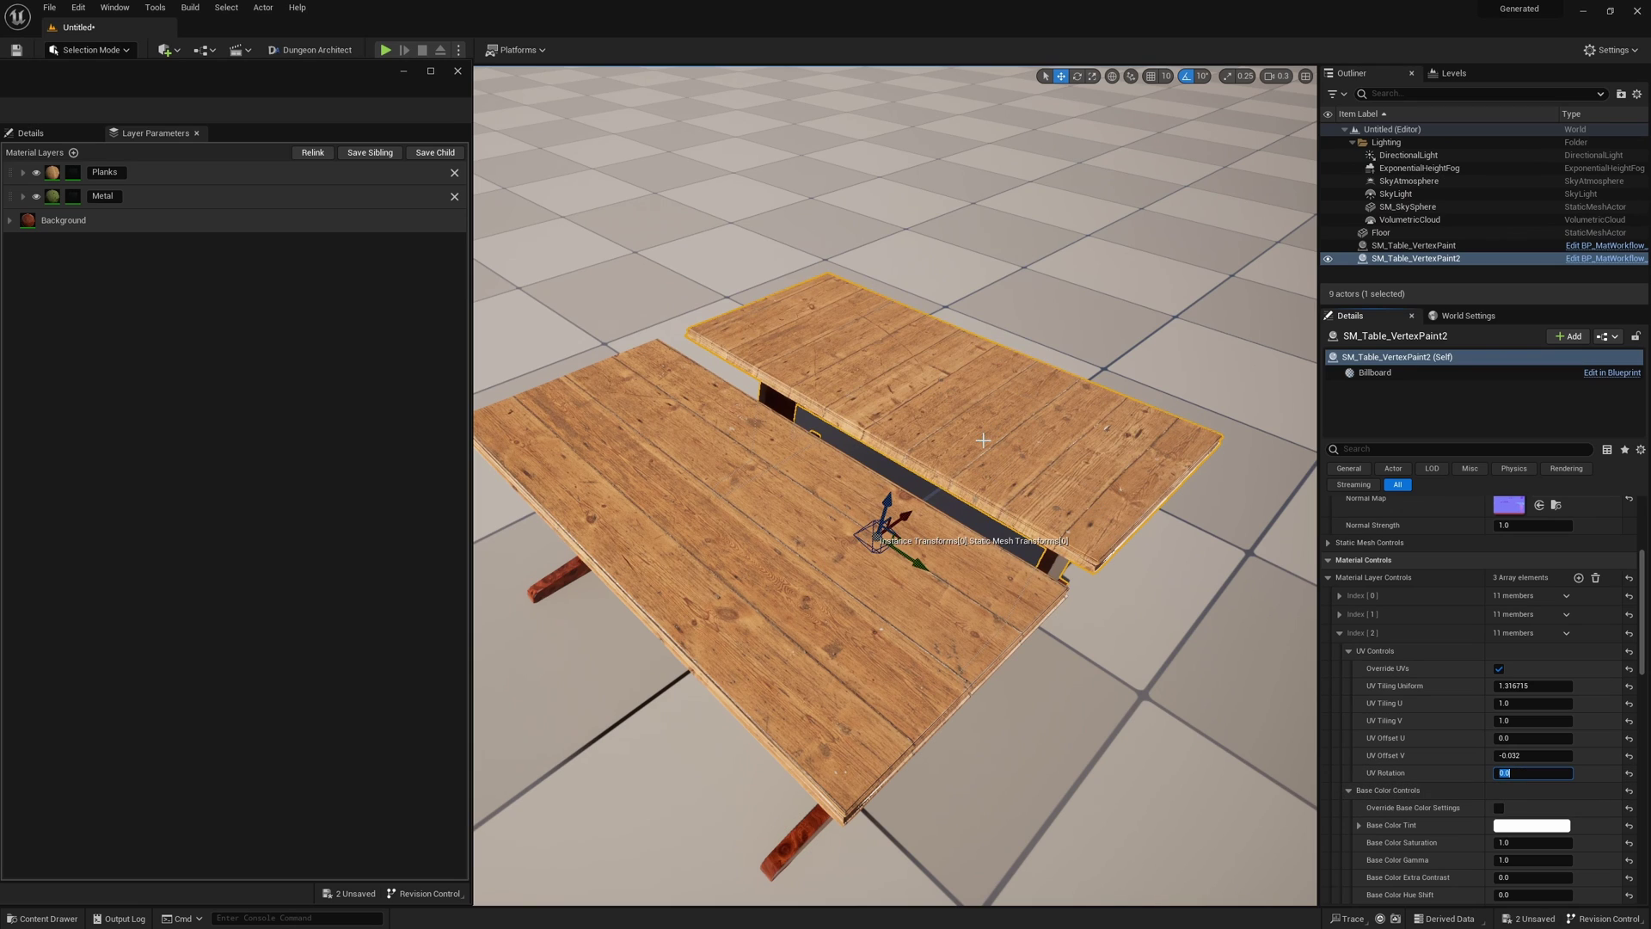
left_click(1443, 743)
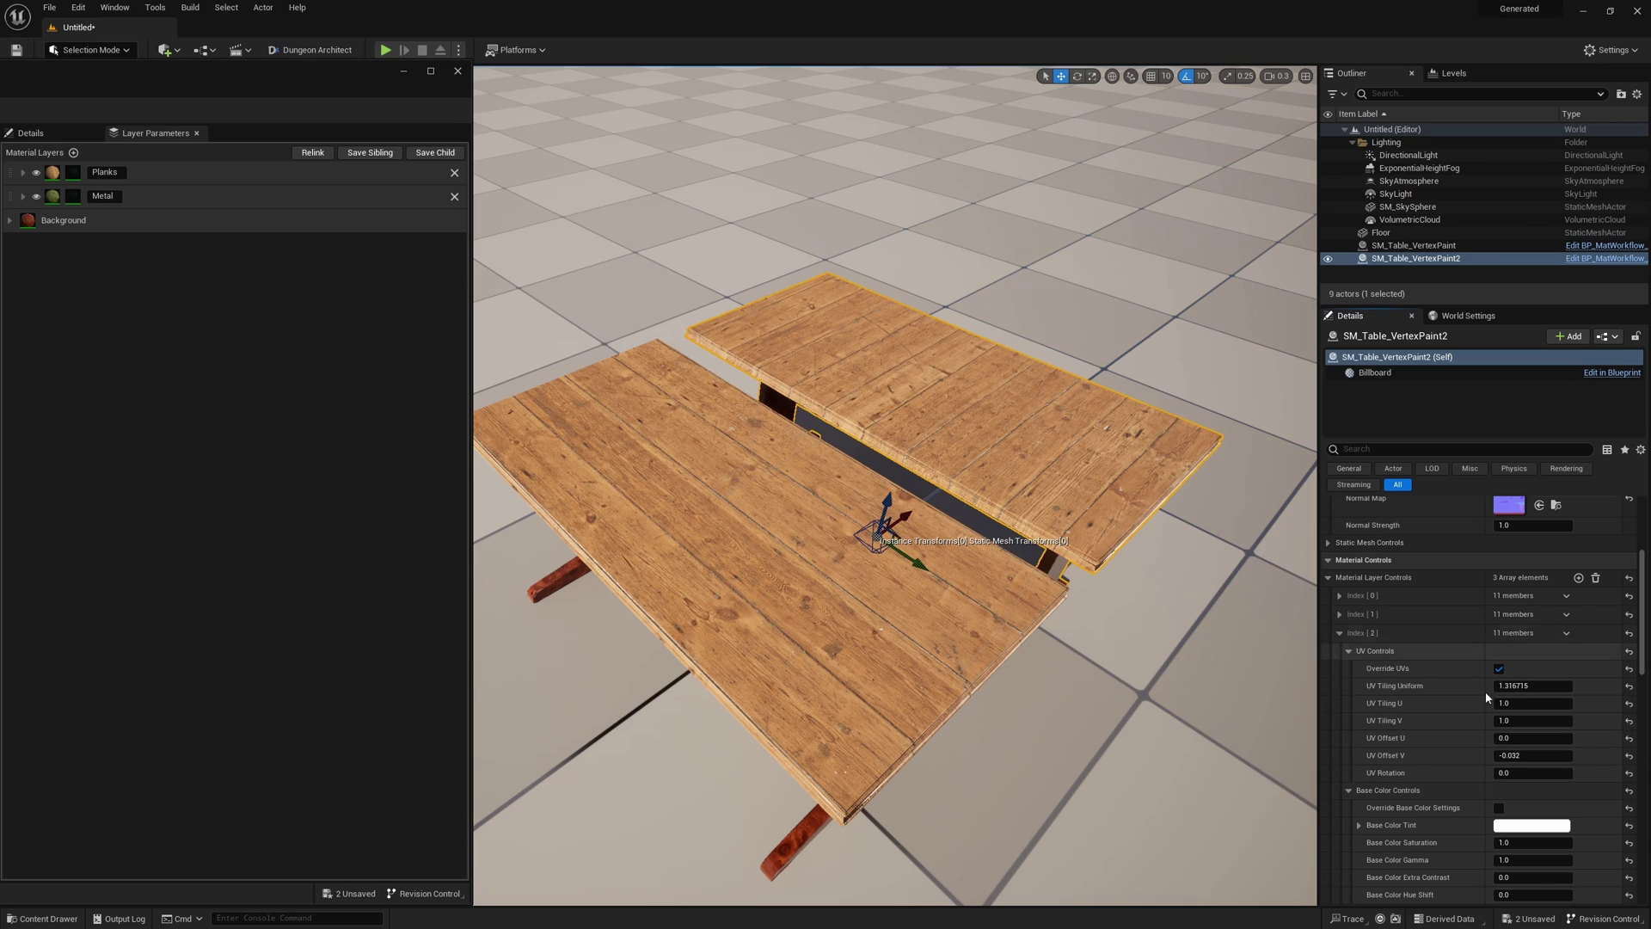
- Enable Override Base Color Settings for layer index 2 of the duplicate table, leaving the tint white
scroll(1448, 742, "down", 3)
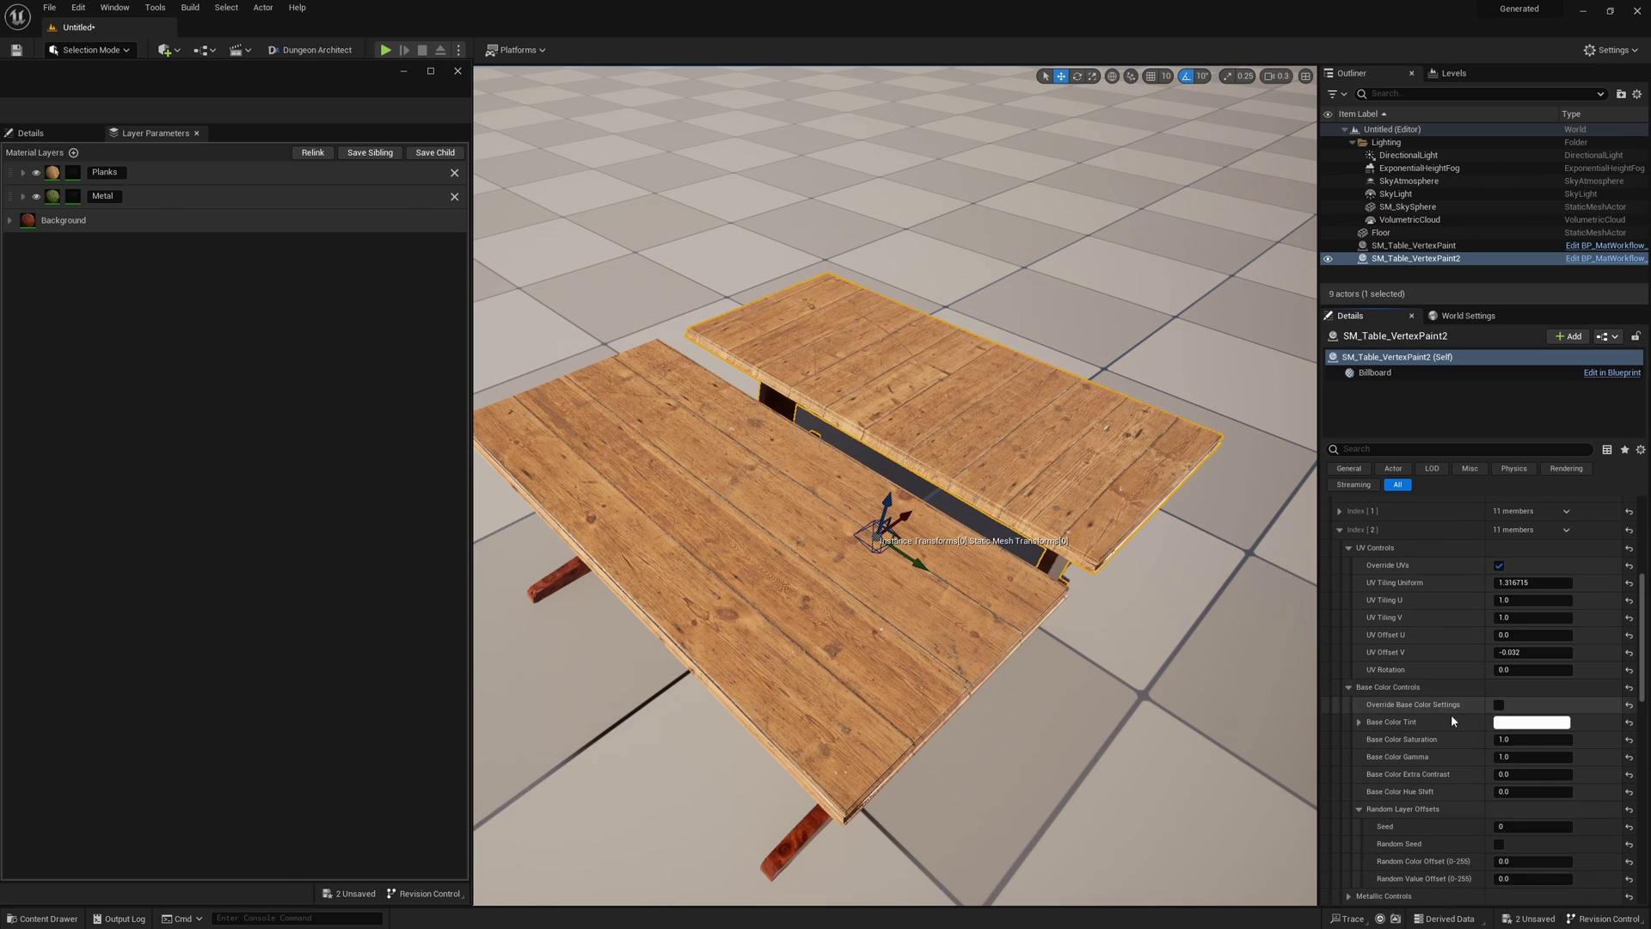
left_click(1522, 720)
left_click(1333, 679)
left_click(1514, 913)
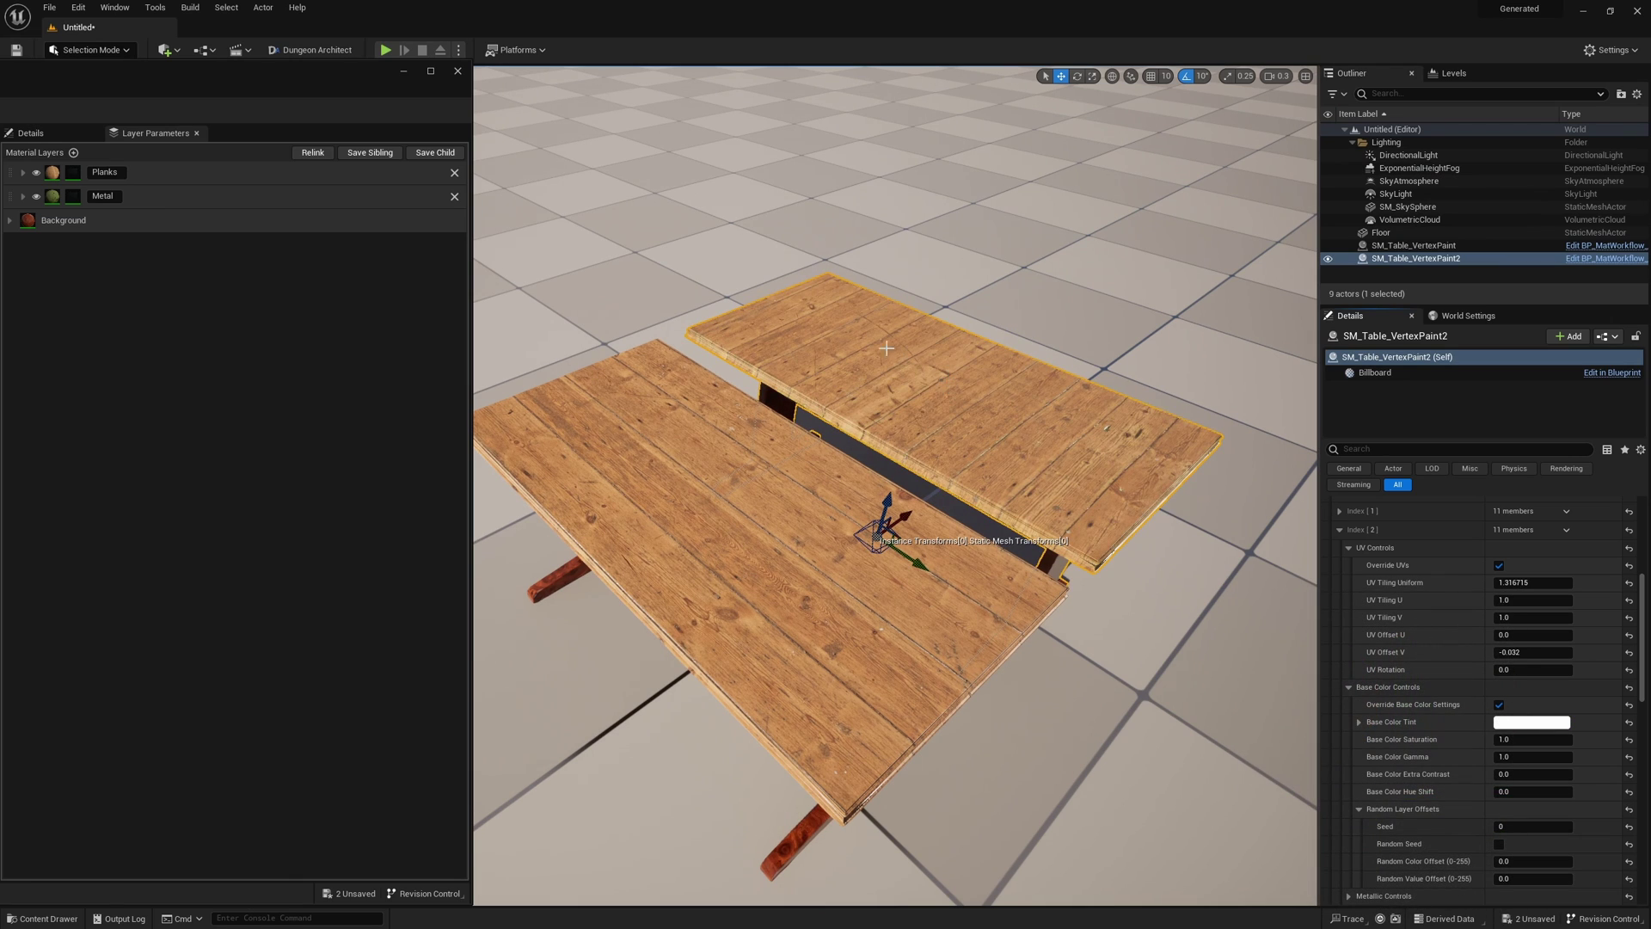
- Adjust the Base Color Hue Shift and Base Color Saturation of layer index 2 on the duplicate table
left_click_drag(1533, 792, 1495, 757)
left_click_drag(1514, 739, 1498, 740)
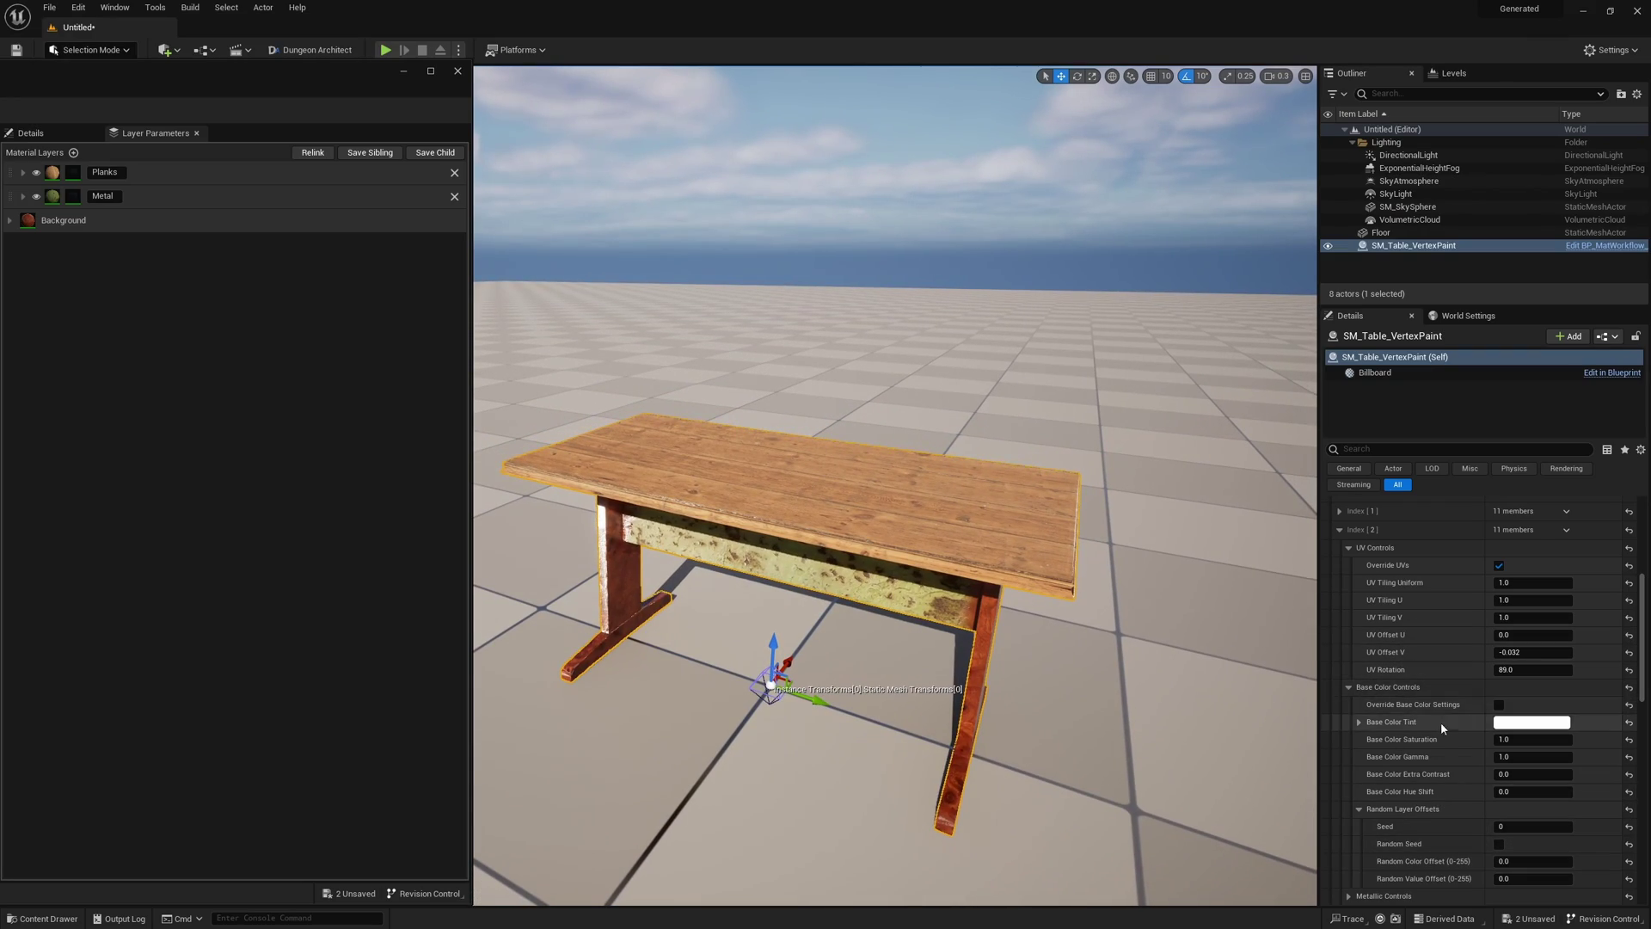
- Examine the original table's layer index 2 control groups, including the Roughness and Normal Controls
scroll(1438, 705, "down", 4)
scroll(1419, 741, "up", 3)
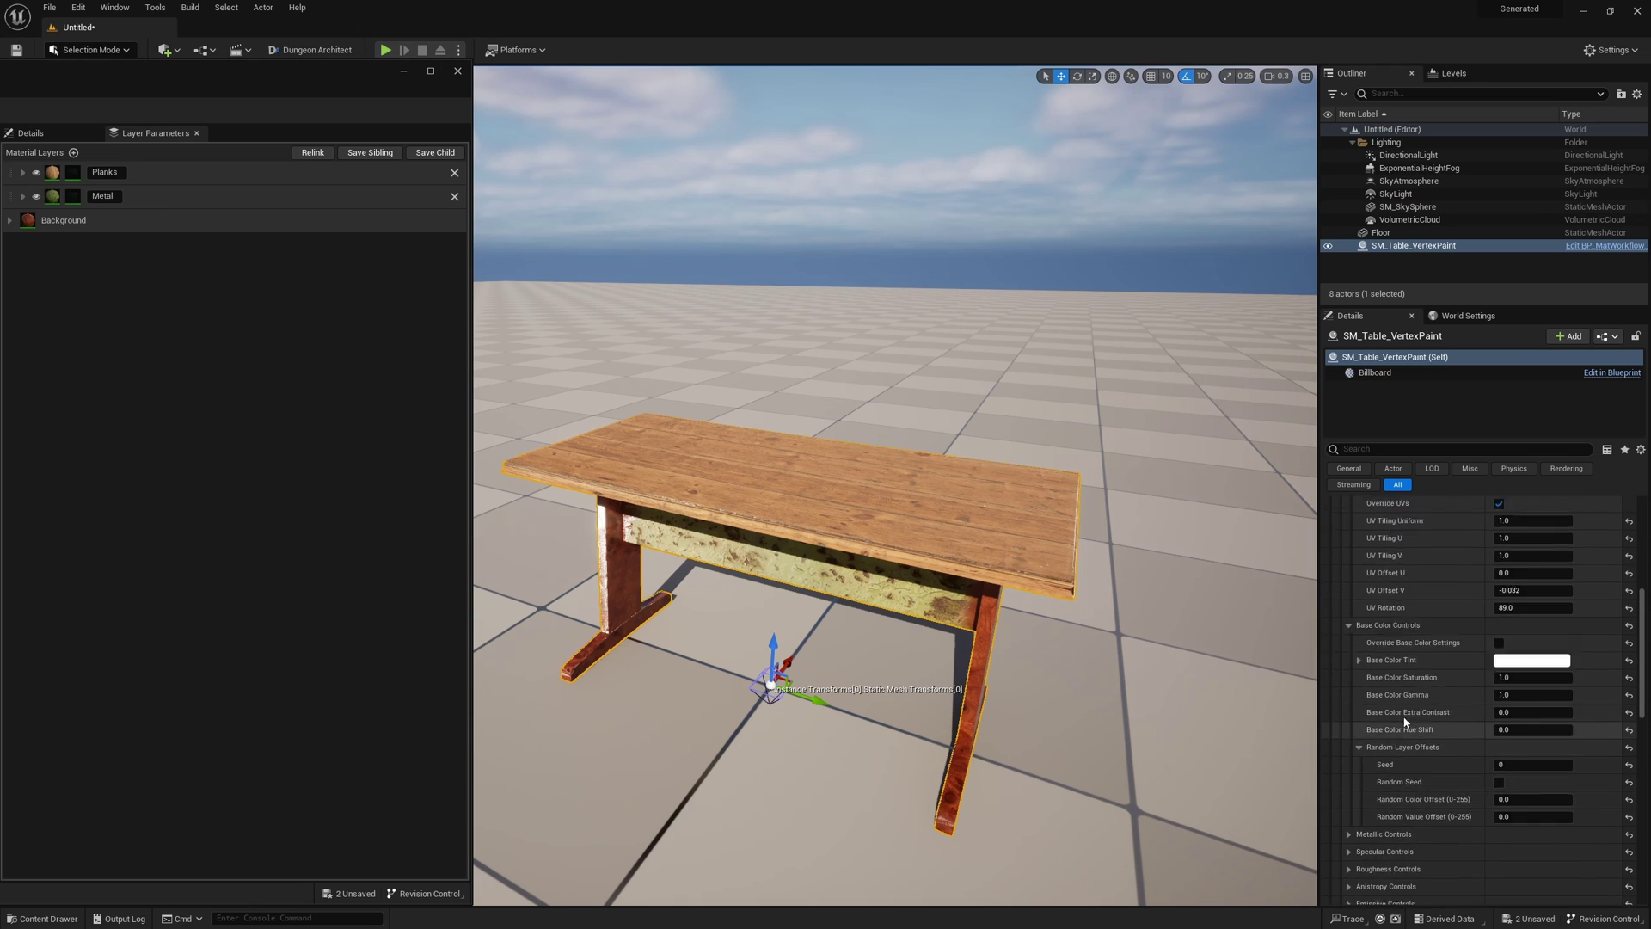
left_click(1348, 588)
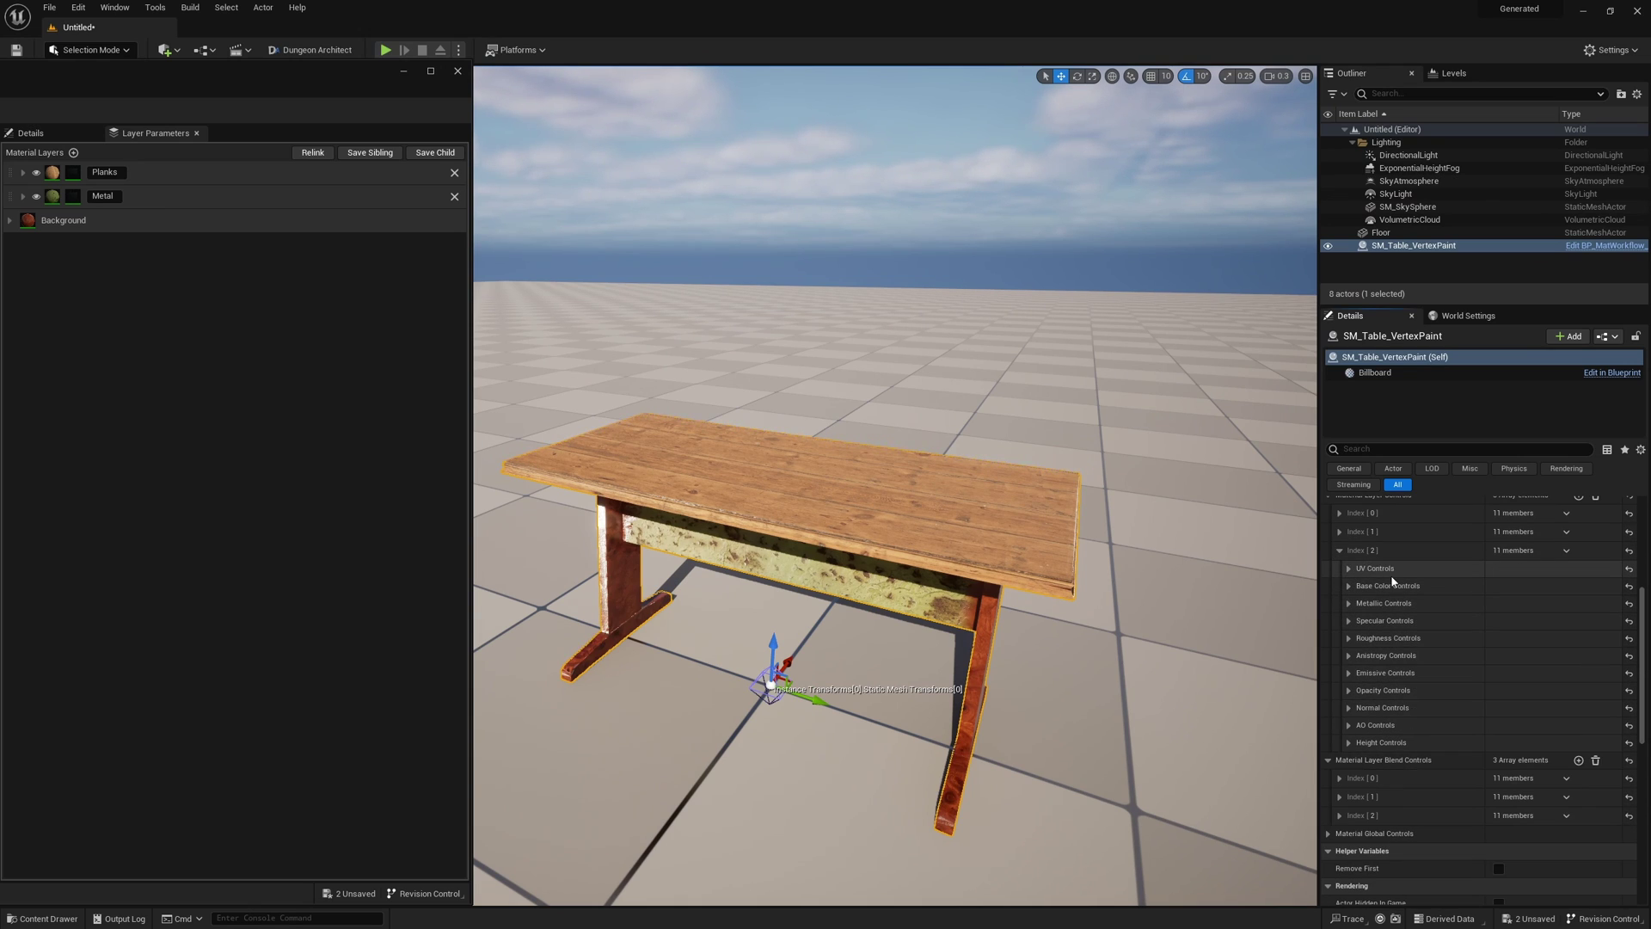
scroll(1383, 660, "up", 1)
left_click(1388, 711)
scroll(1382, 817, "down", 1)
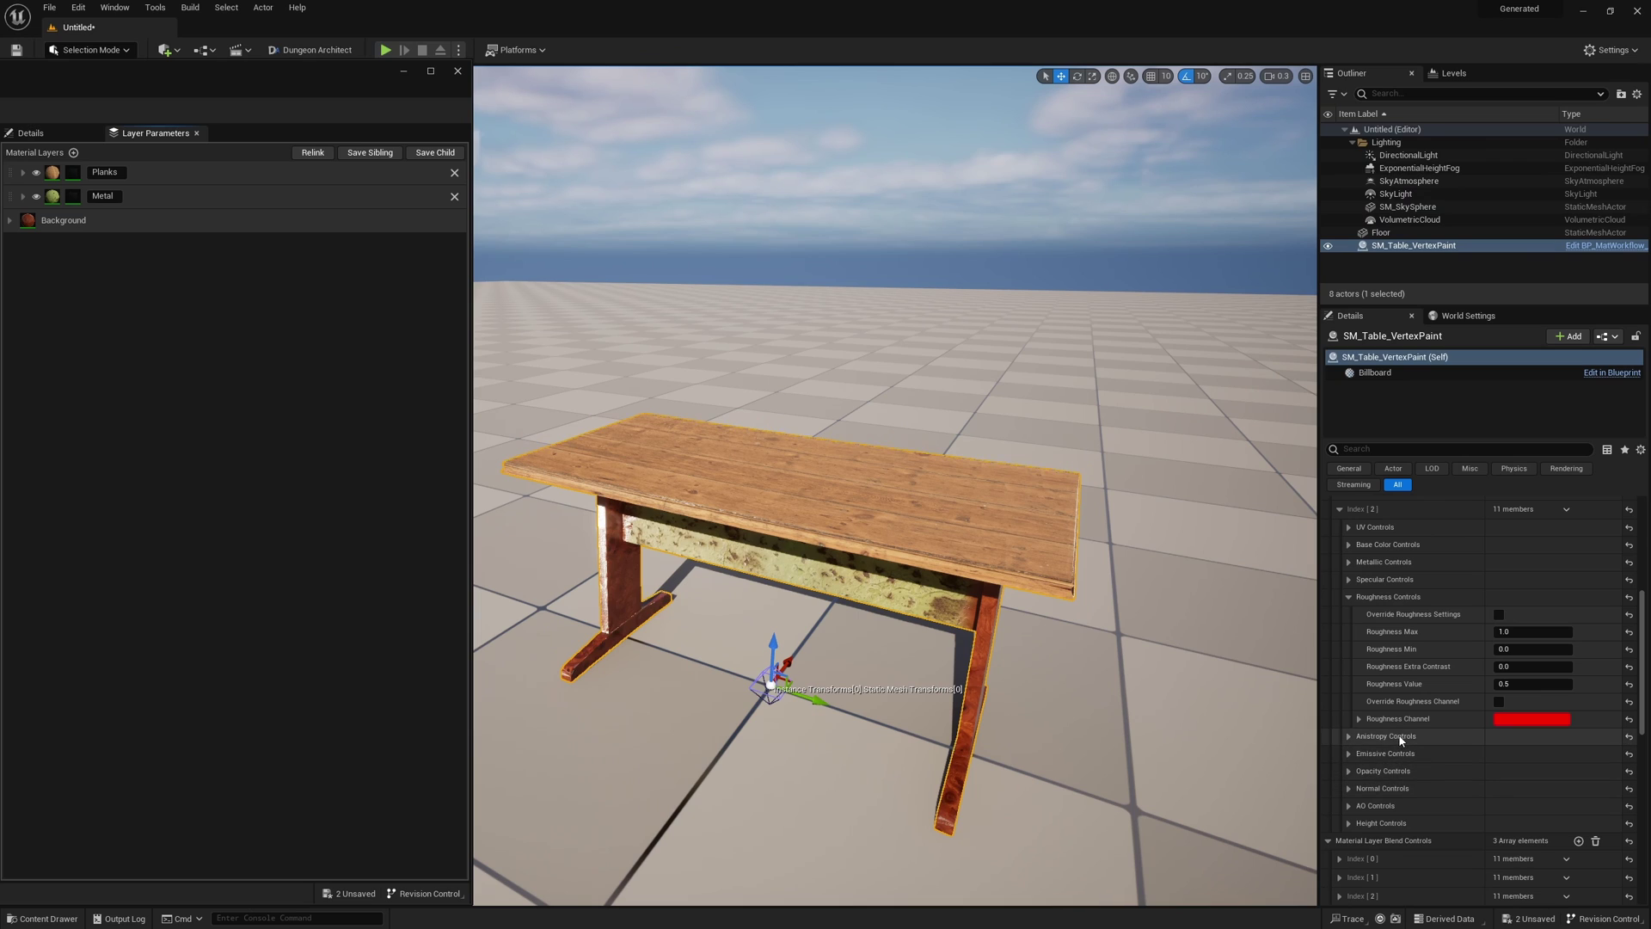
left_click(1362, 595)
left_click(1349, 668)
left_click(1351, 668)
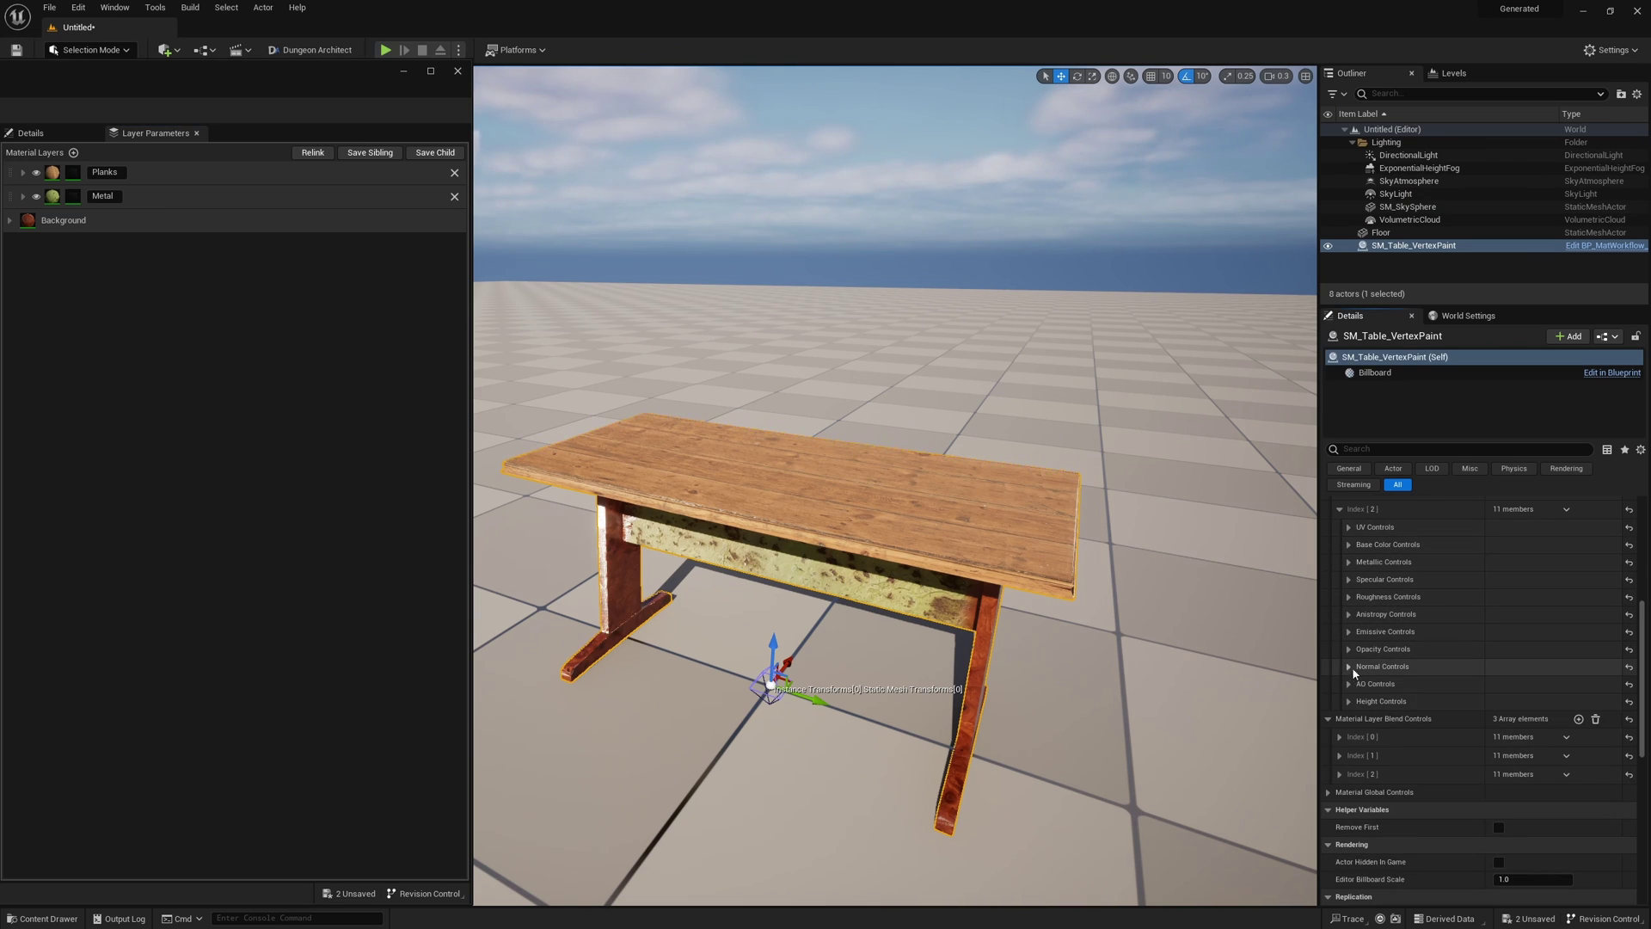
- Set the Planks layer's Base Color Tint to magenta with R 1.0, G 0.0 and B about 0.83
left_click(23, 173)
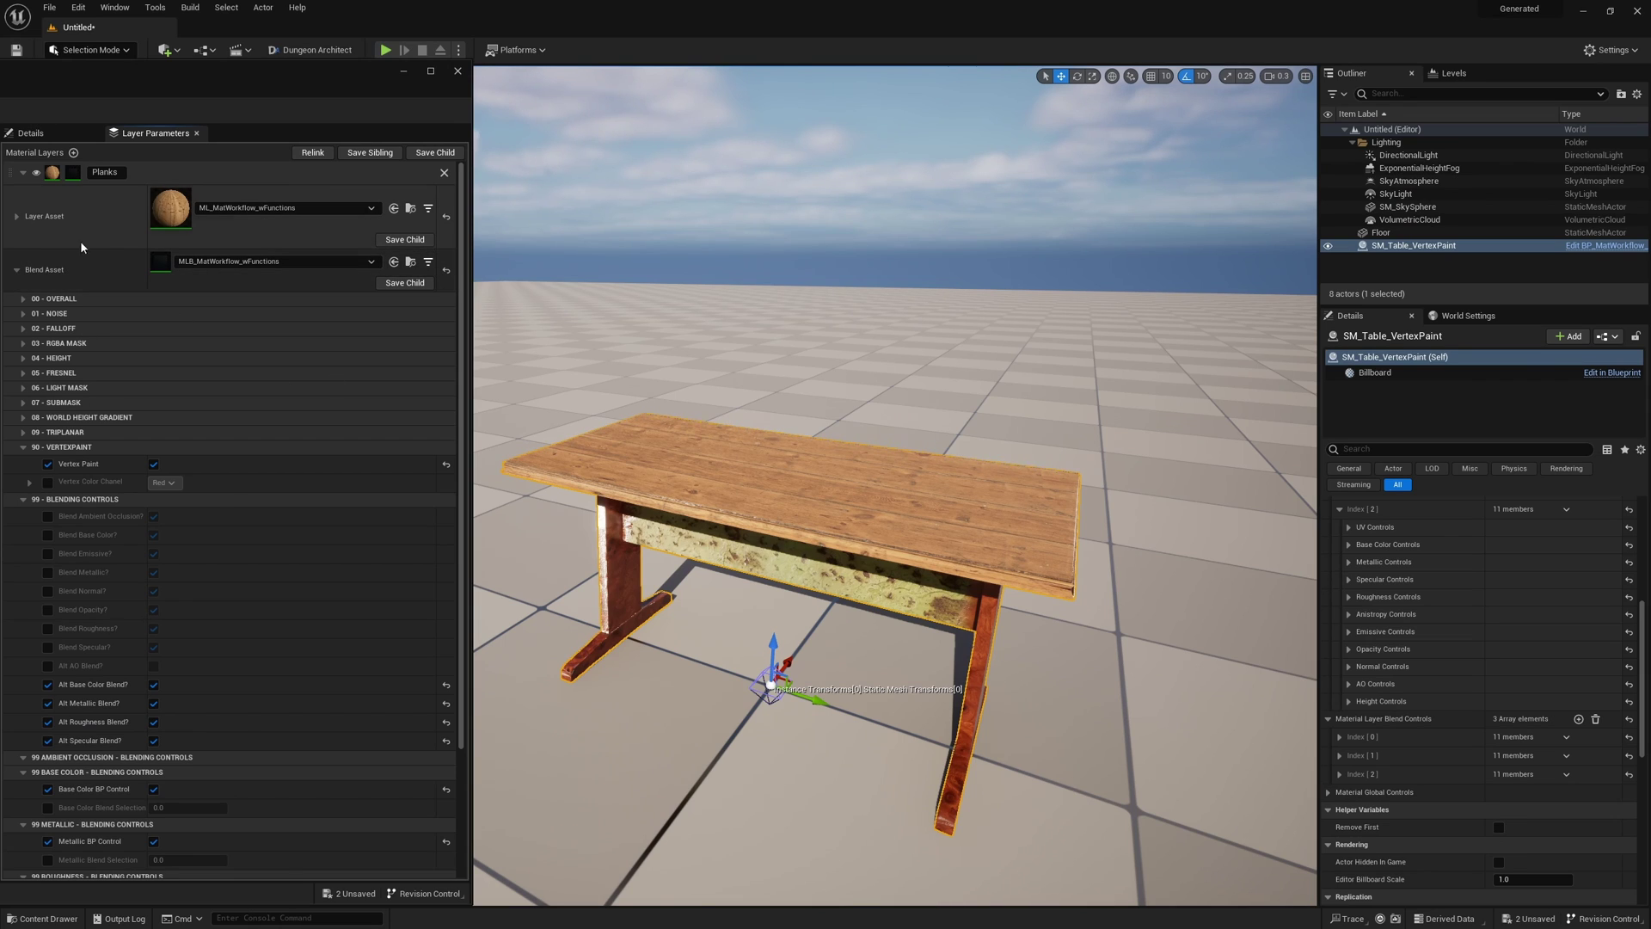
left_click(17, 215)
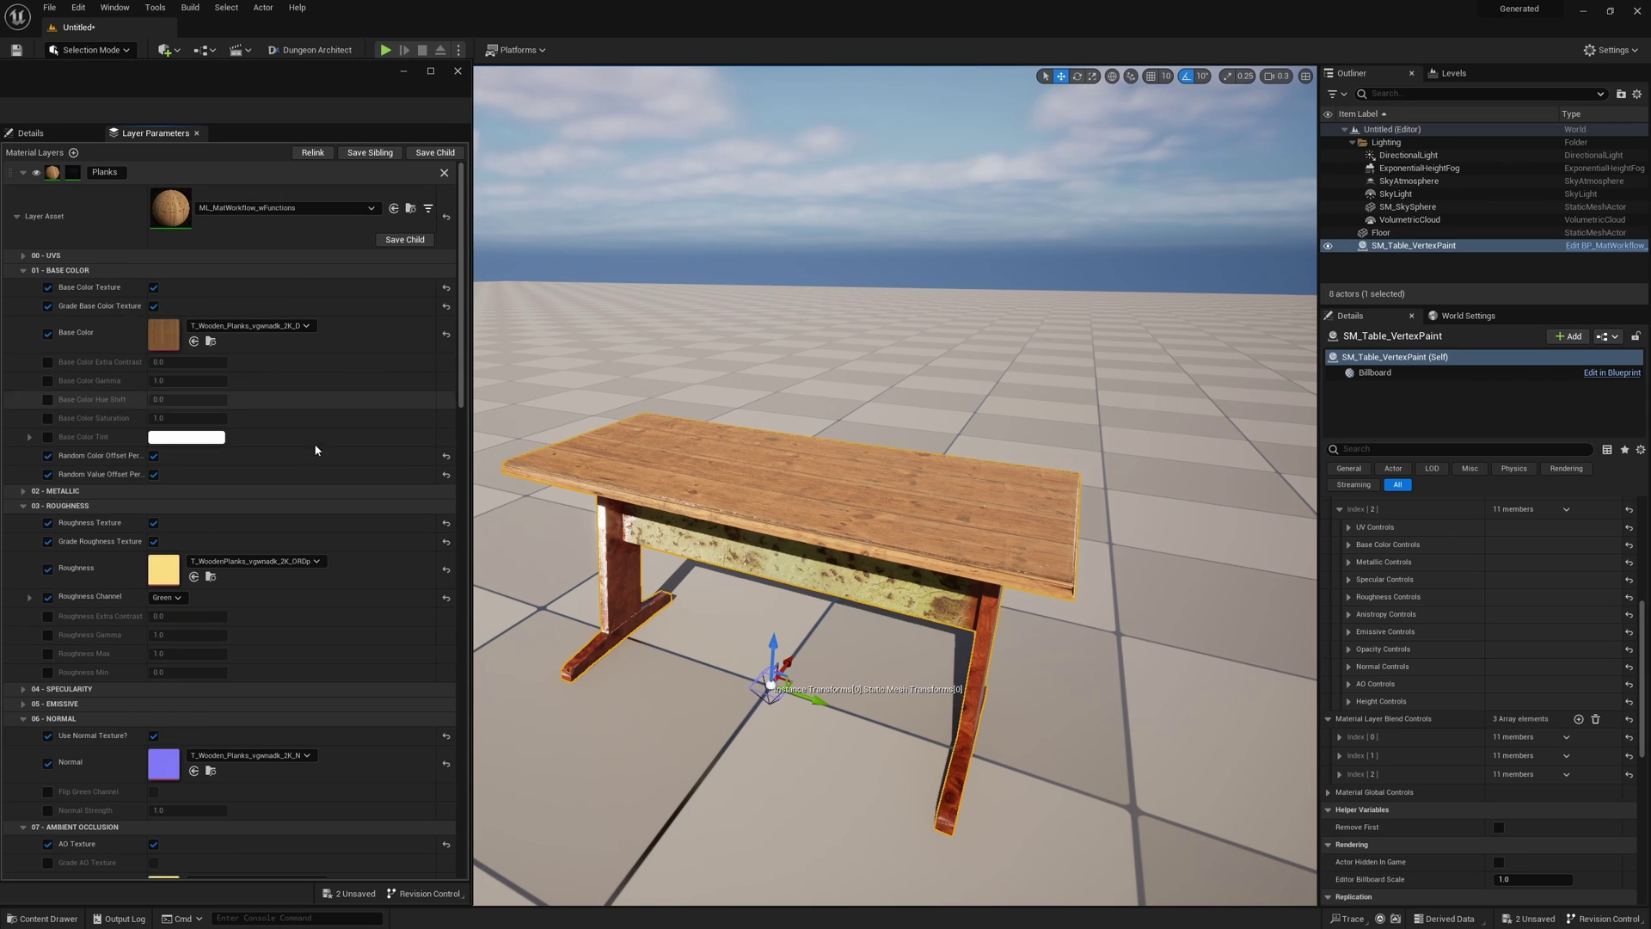
left_click(166, 440)
left_click(286, 510)
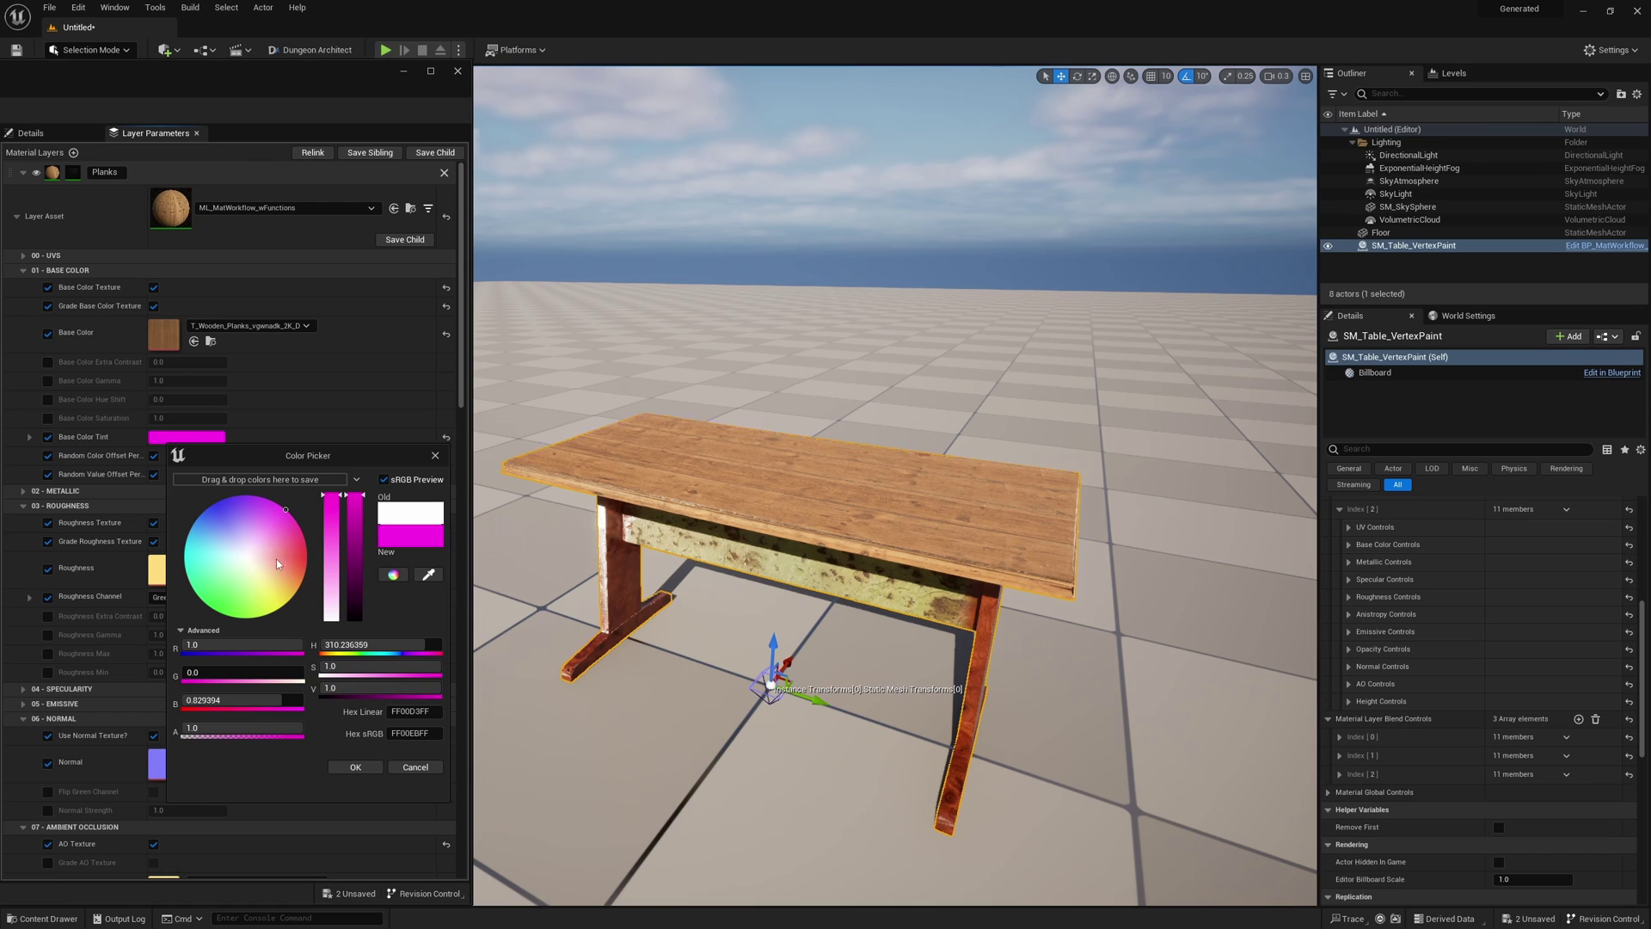
left_click(355, 768)
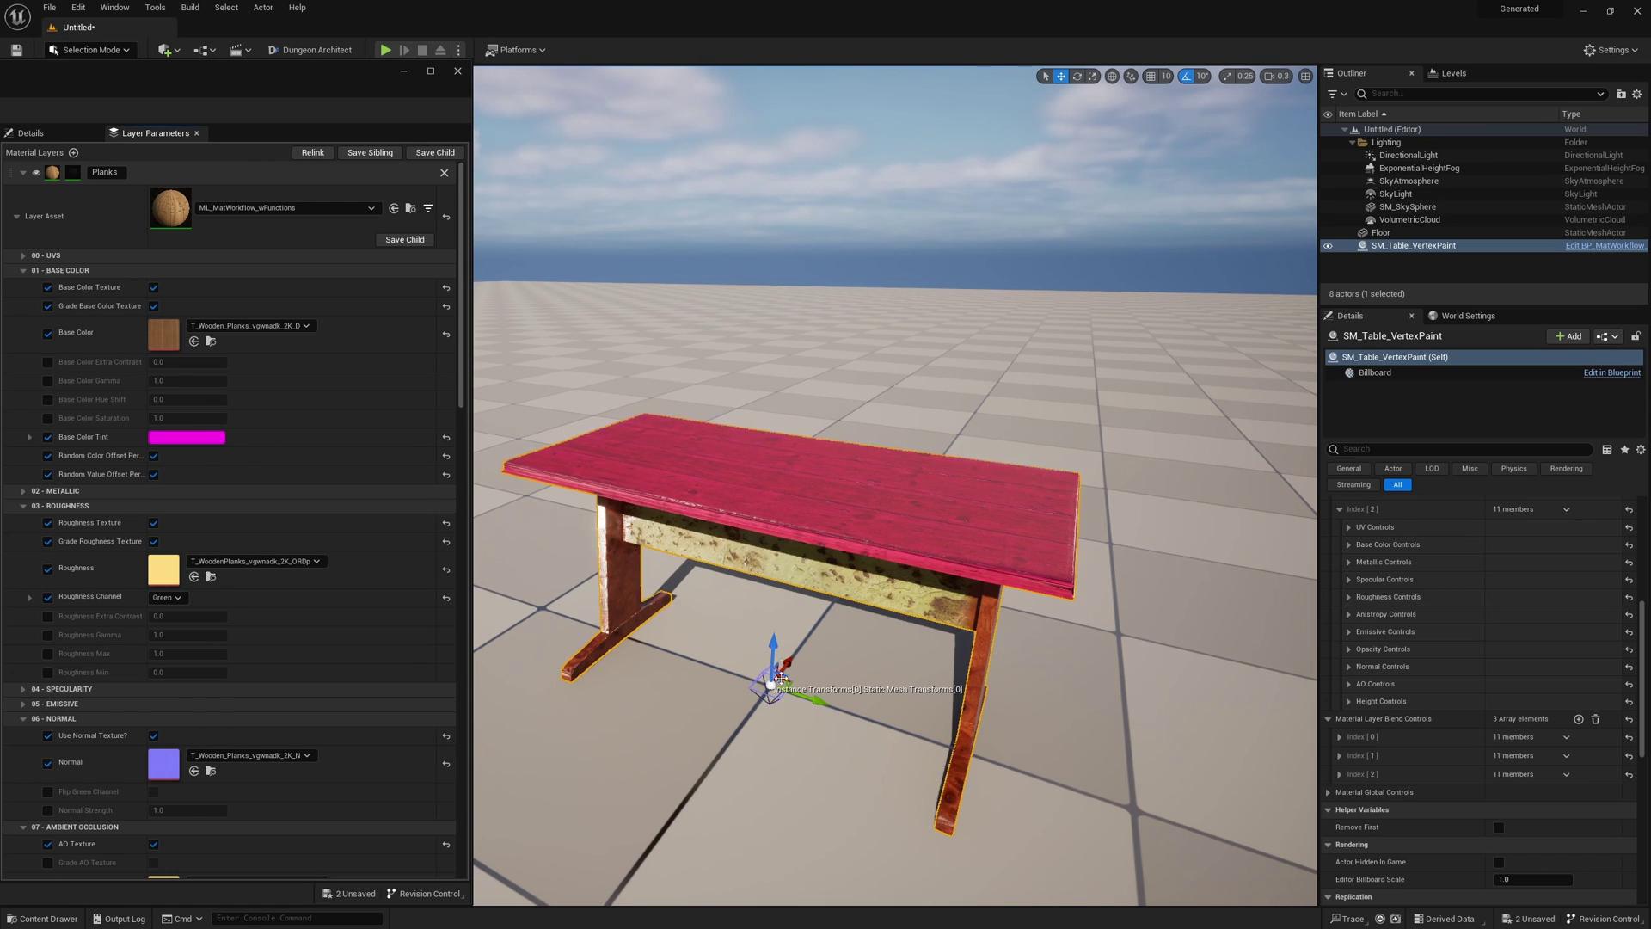
- Duplicate the tinted table behind the original and reset the Planks layer's Base Color Tint to its default
left_click_drag(784, 664, 929, 466, "alt")
scroll(1412, 684, "up", 3)
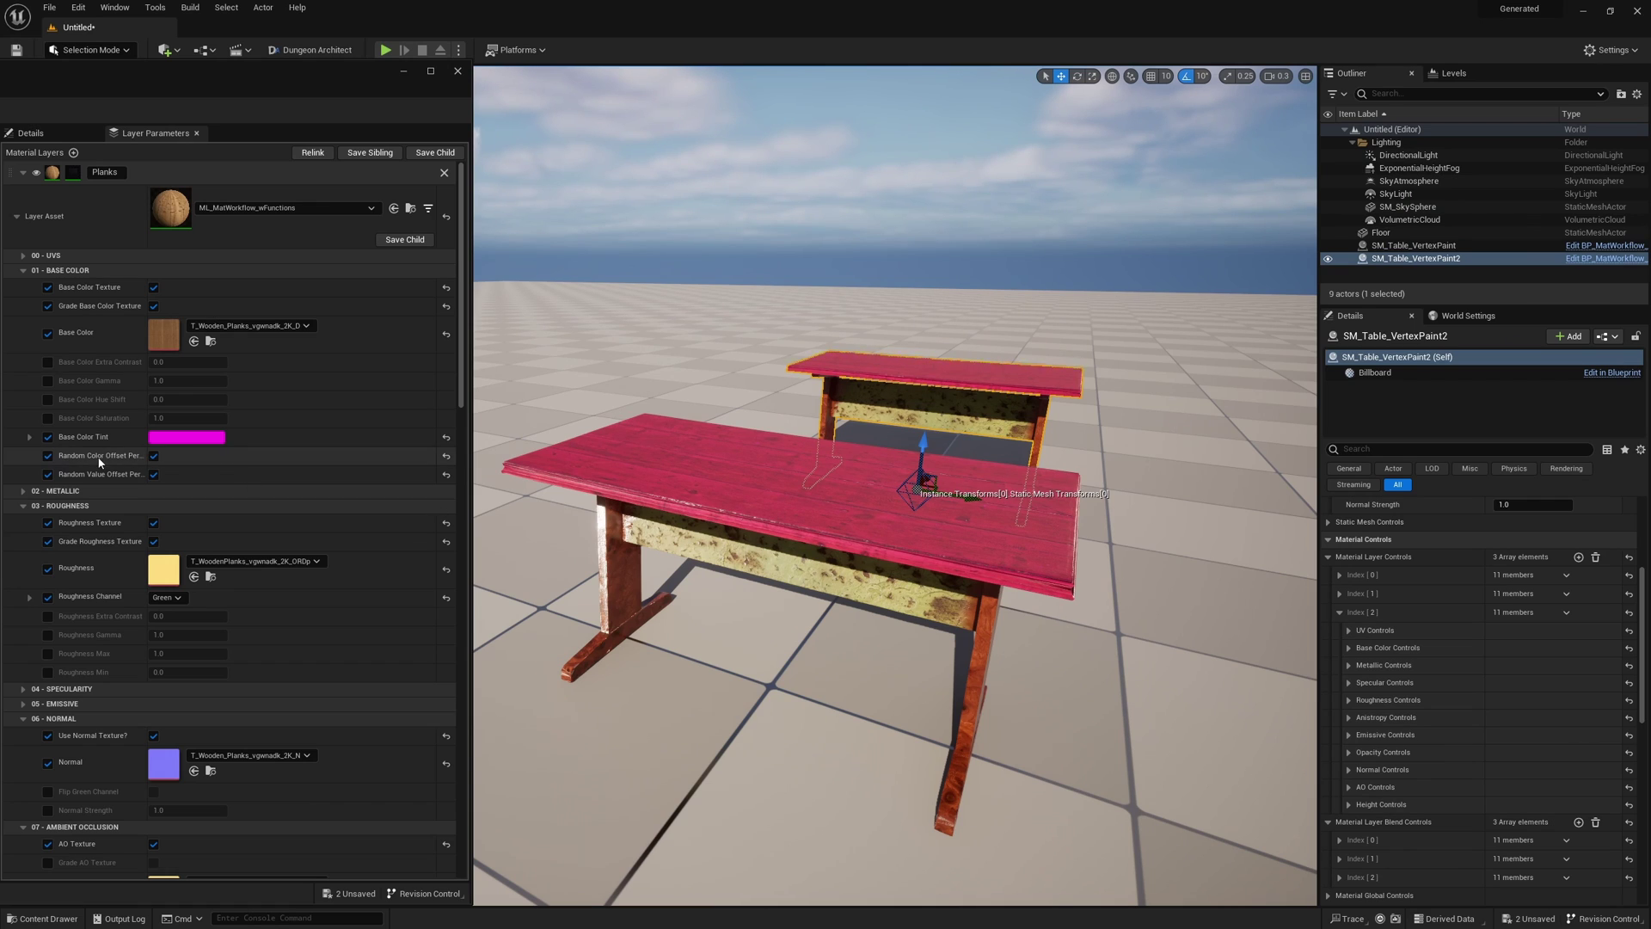
left_click(447, 437)
- Try a magenta Base Color Tint on layer index 2 of the original table only, and cancel the color change
left_click(801, 501)
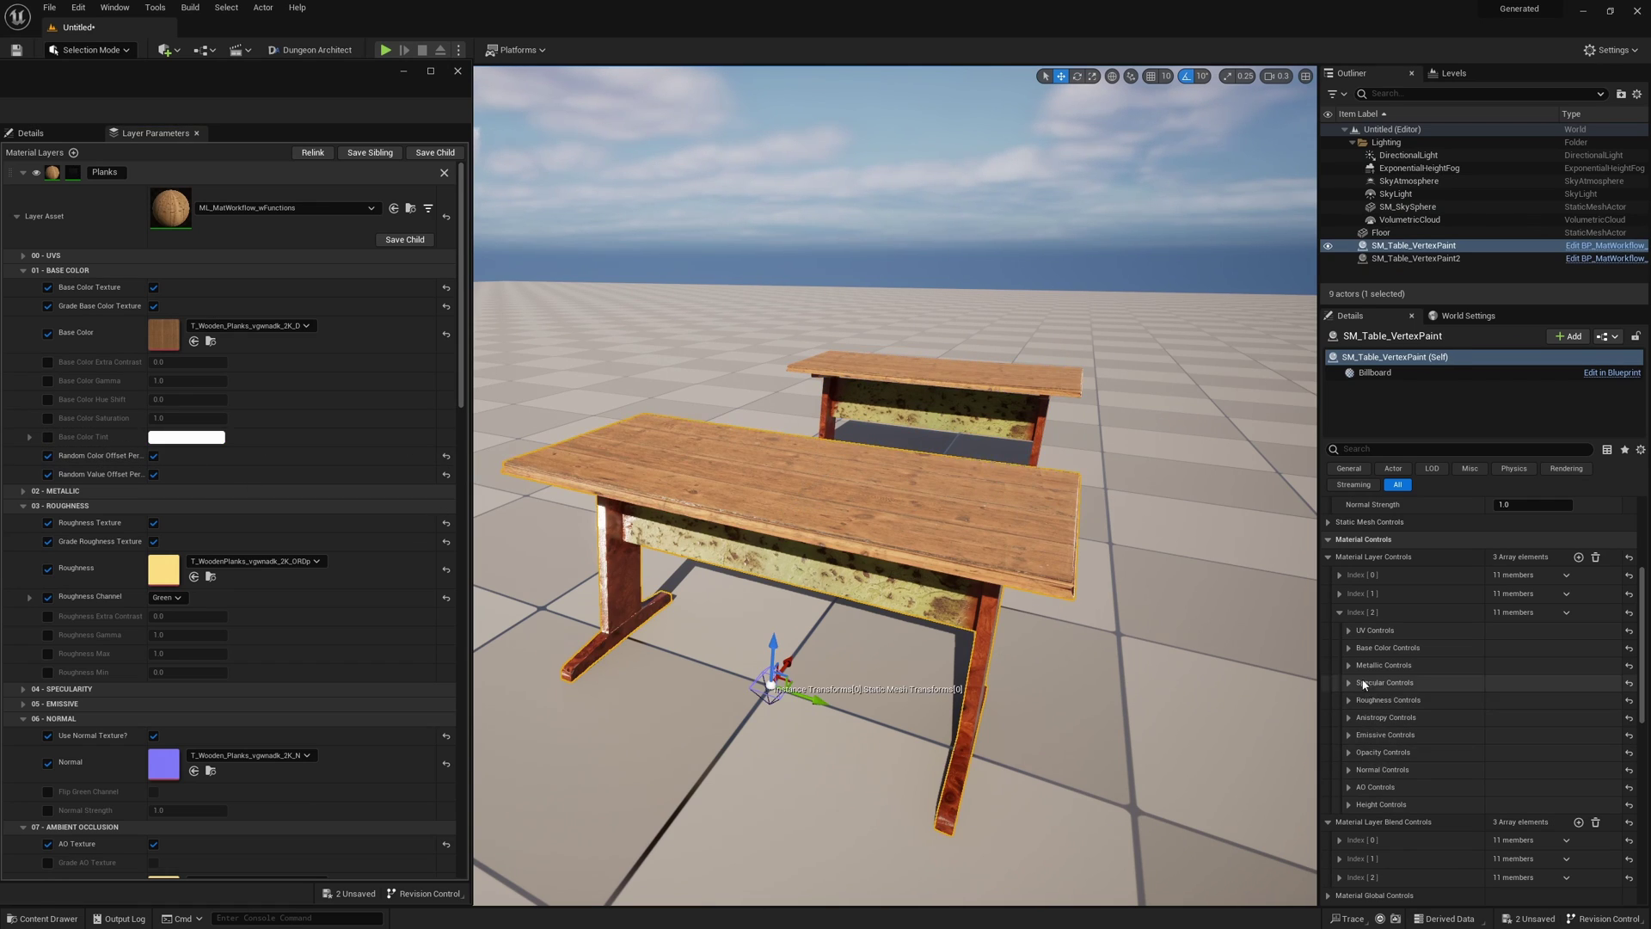
left_click(1349, 647)
left_click(1523, 682)
left_click_drag(1342, 667, 1347, 645)
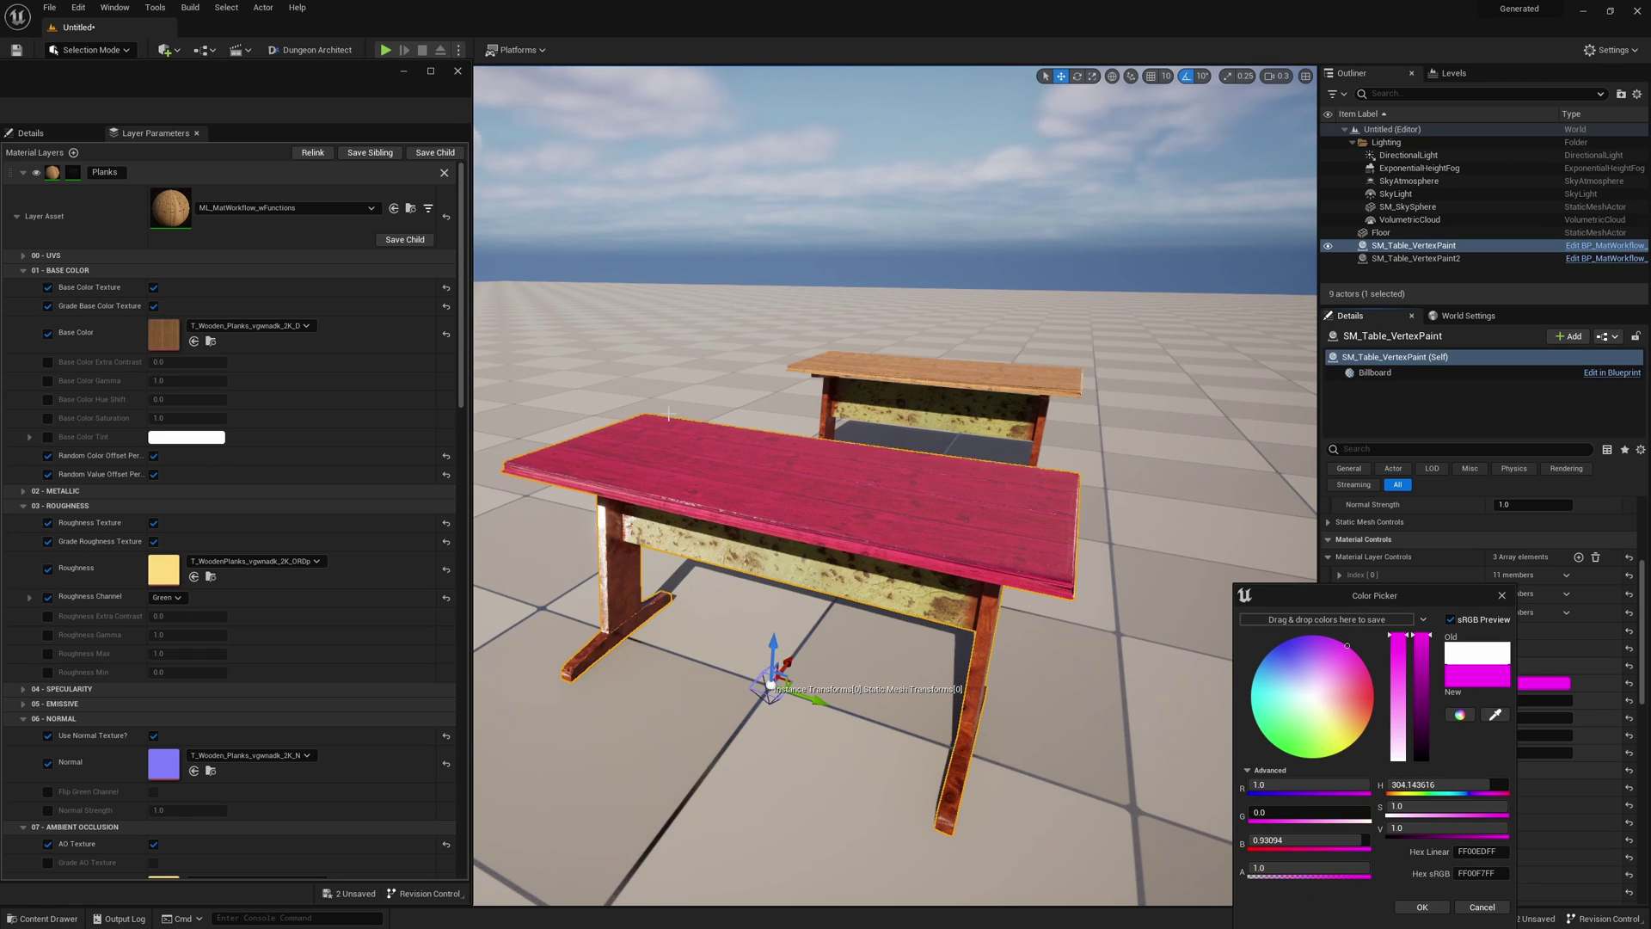
left_click(1481, 907)
- Delete the duplicate table from the level
left_click(937, 379)
key("Delete")
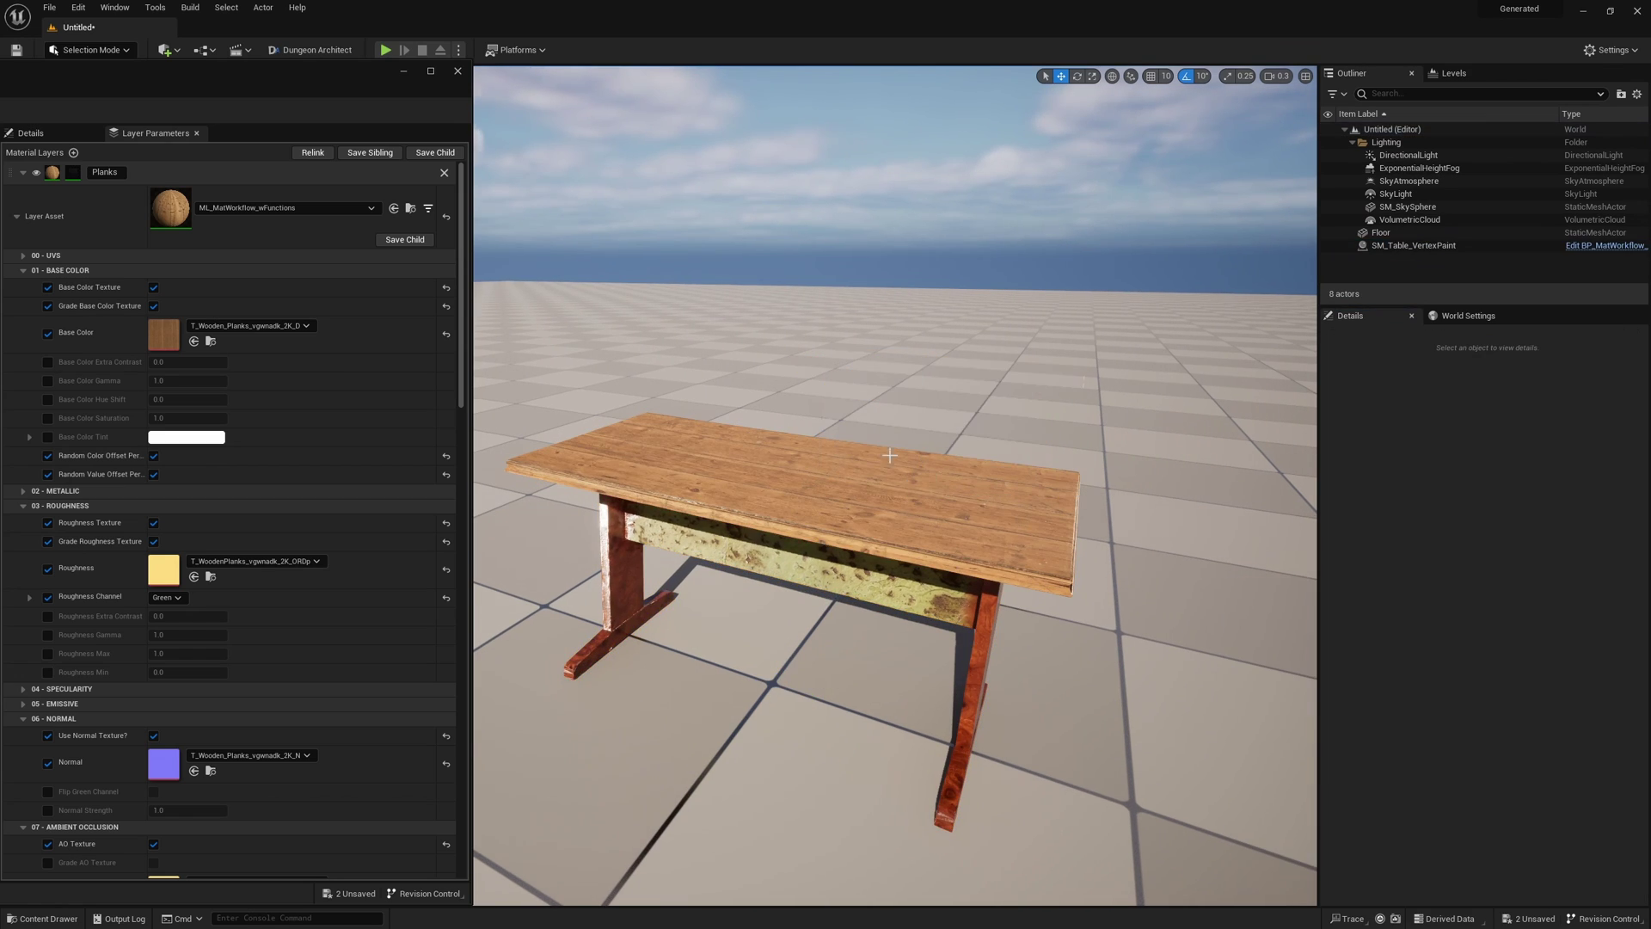
right_click_drag(894, 482, 838, 495)
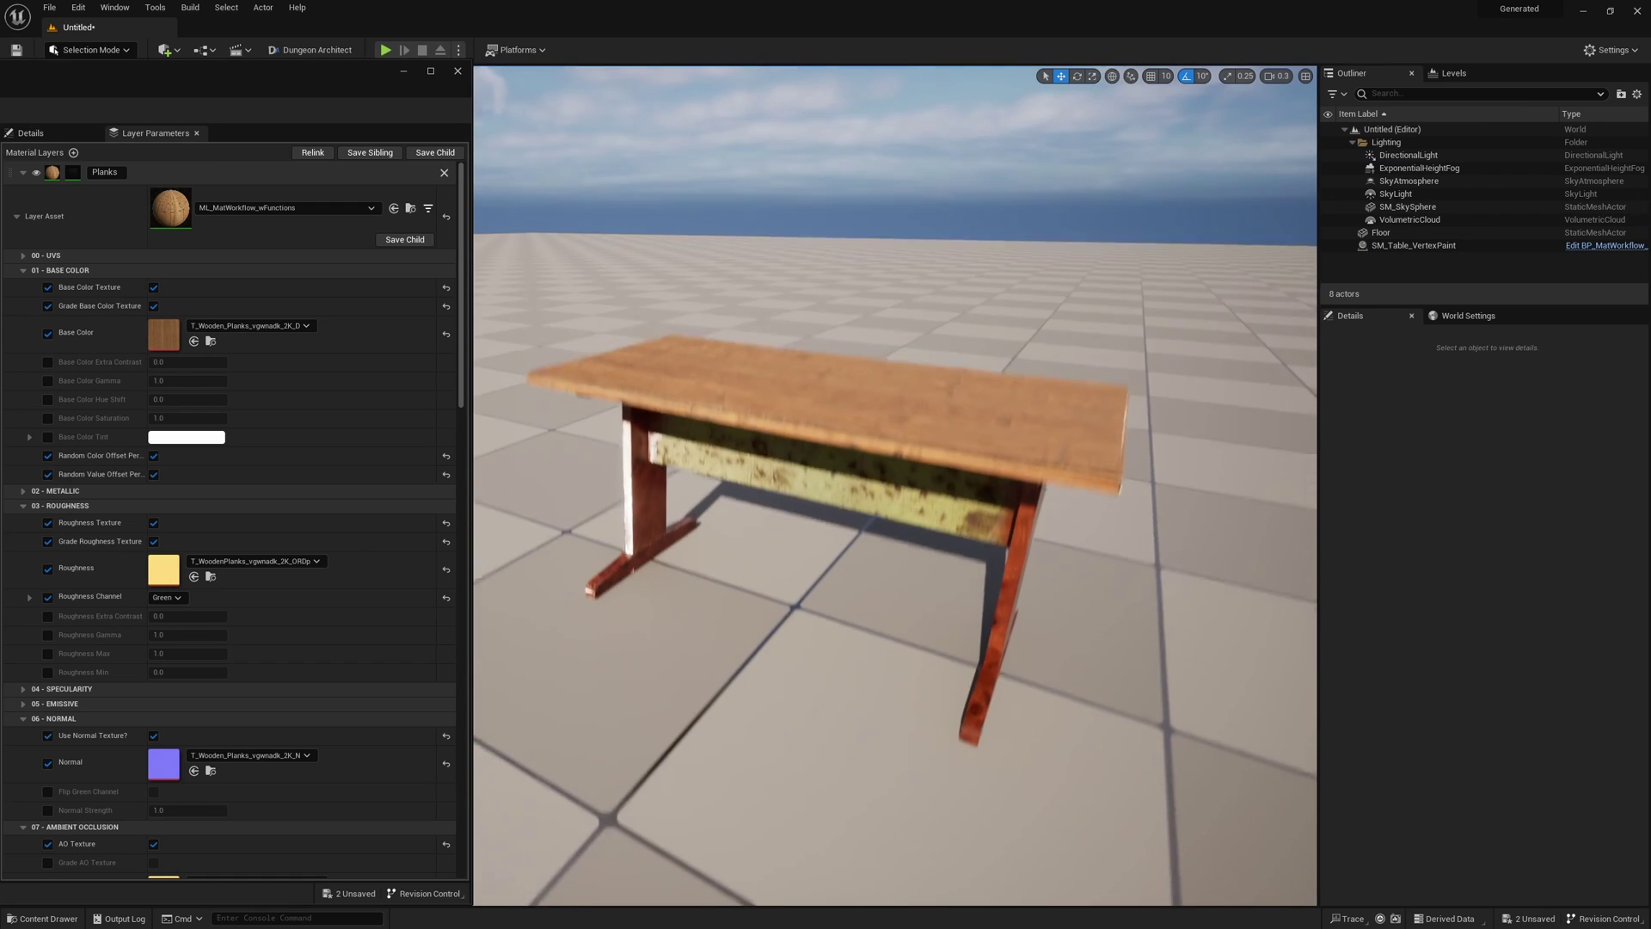
- Enable Override Vertex Color Controls for Material Layer Blend Controls index 2 of the remaining table
left_click(838, 494)
scroll(1408, 685, "up", 1)
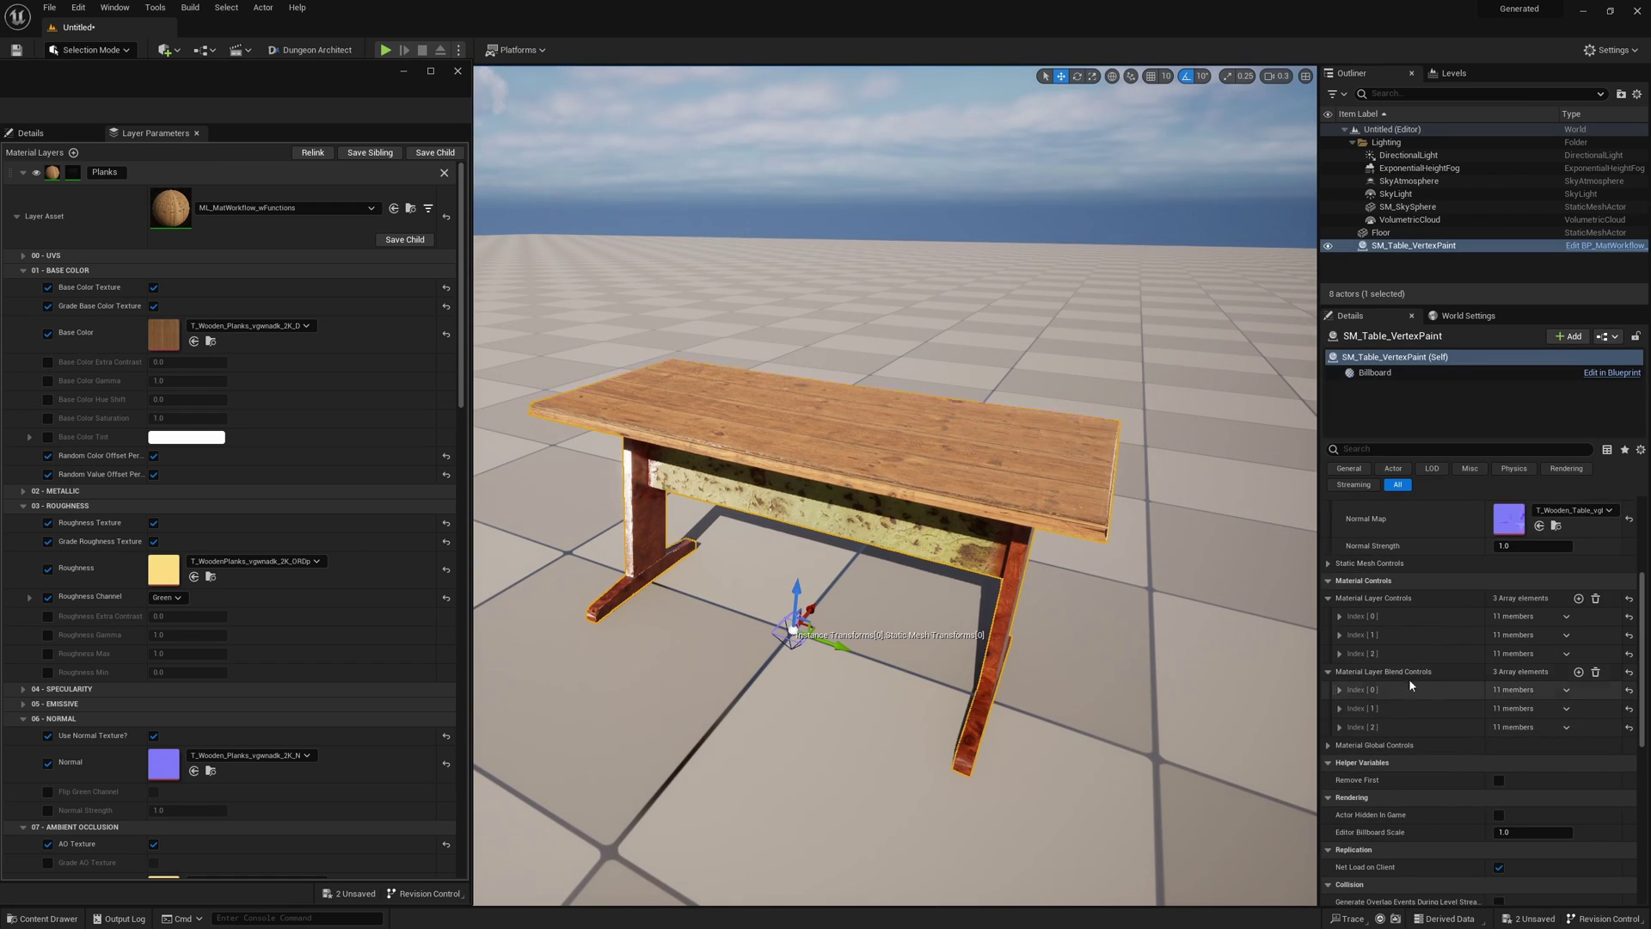
left_click(1334, 727)
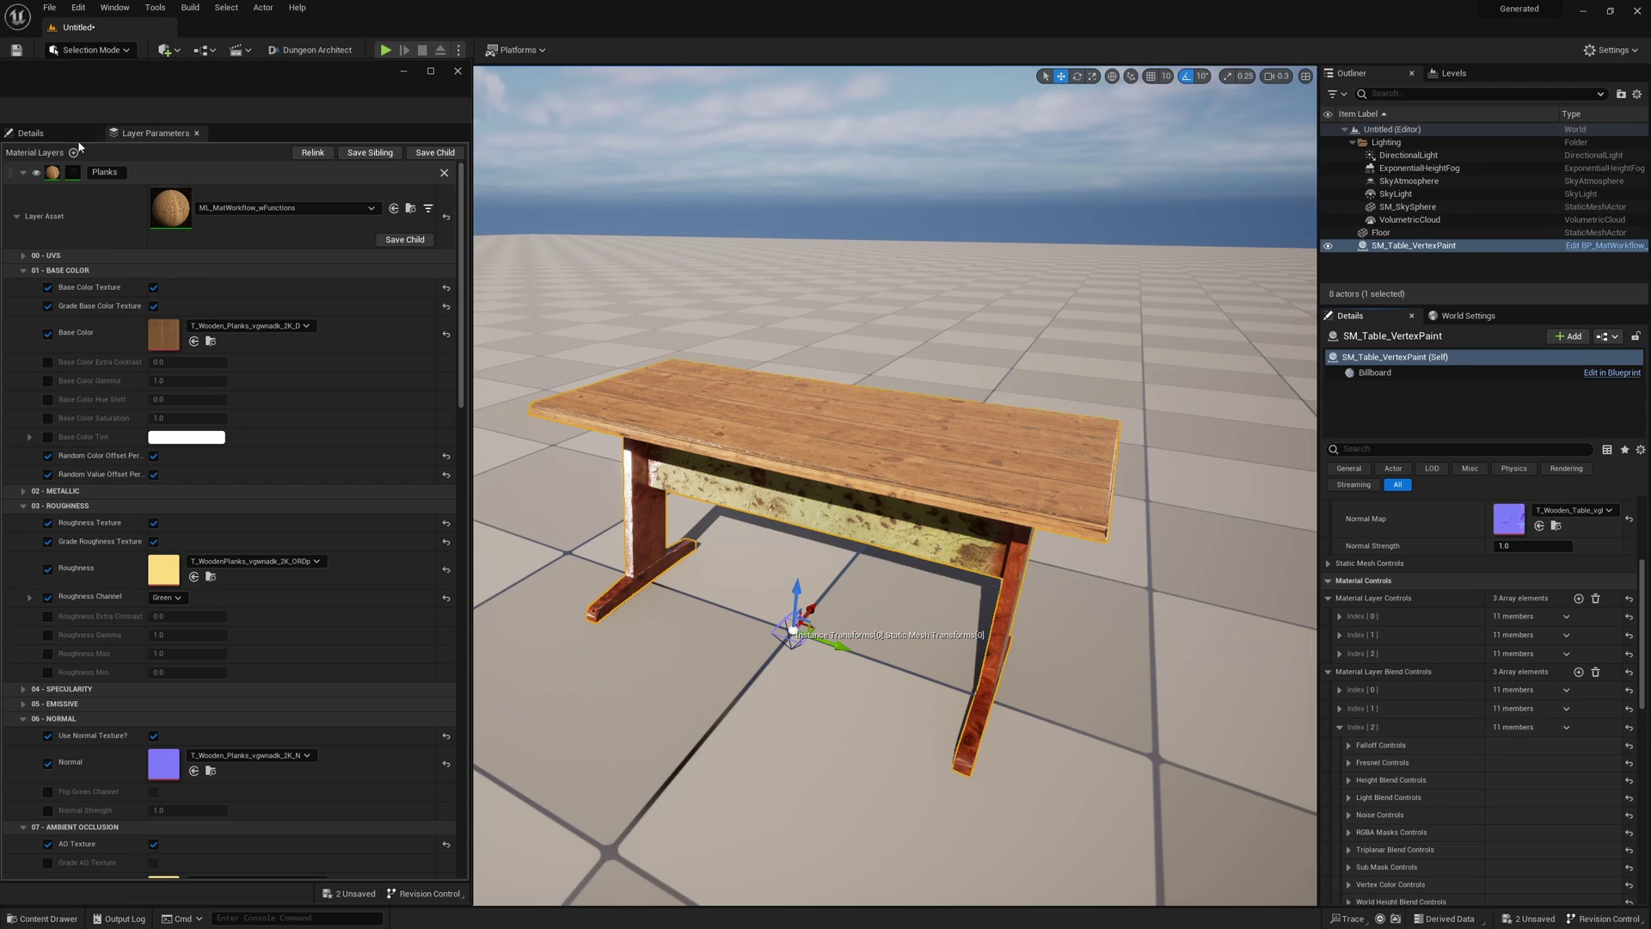
left_click(78, 173)
scroll(1441, 753, "down", 2)
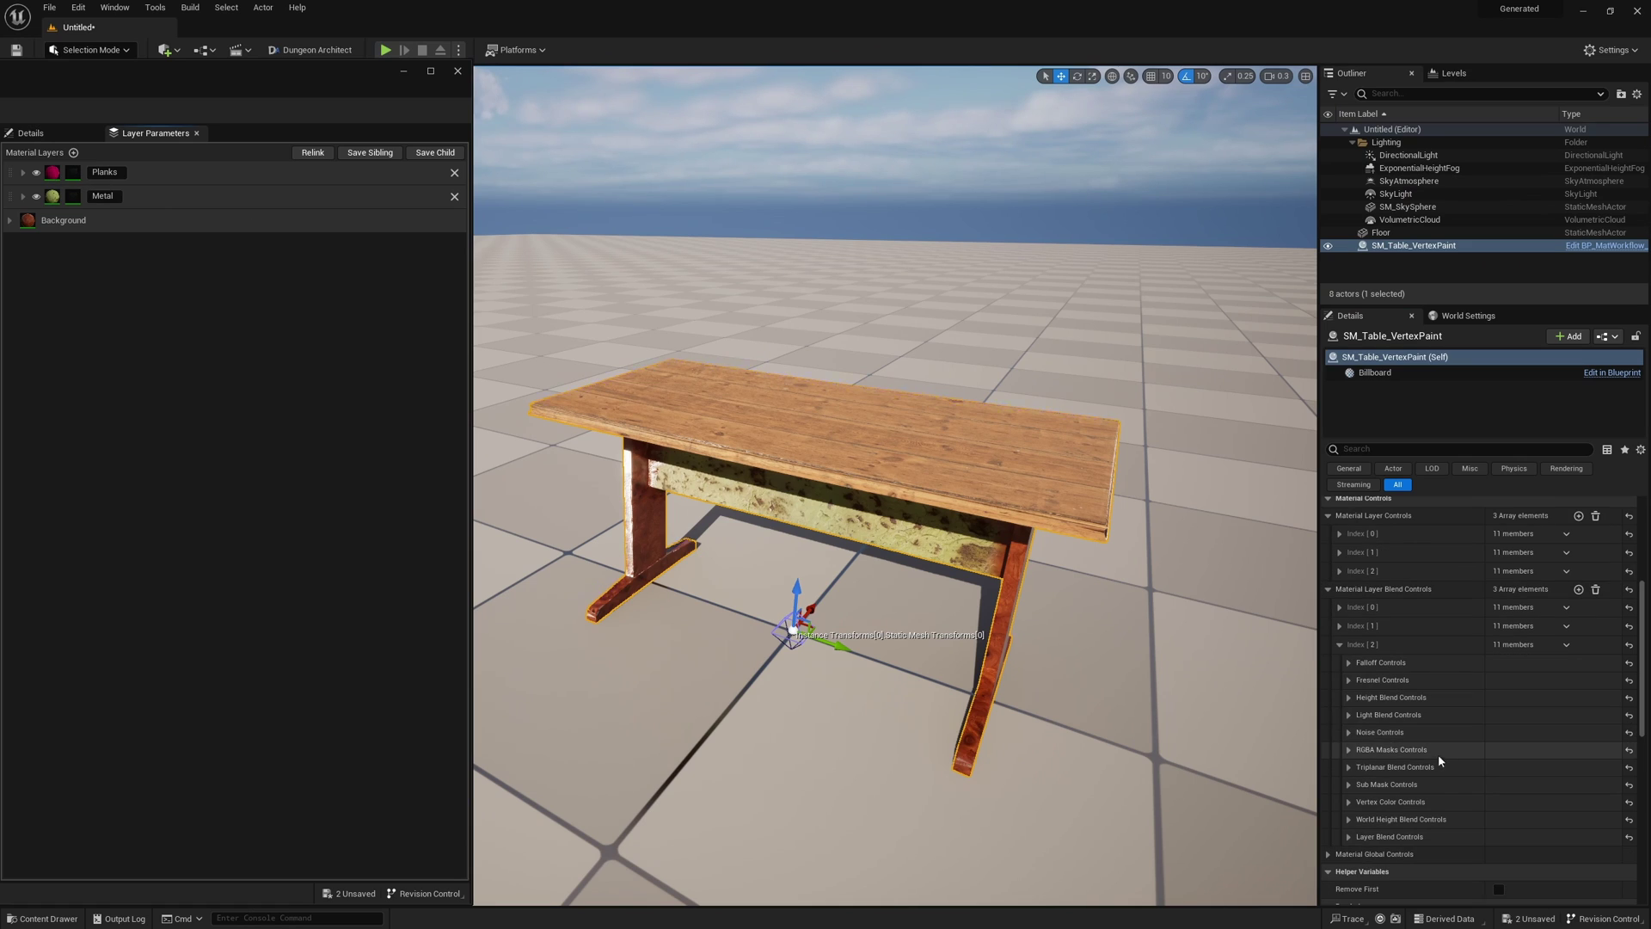
left_click(1348, 801)
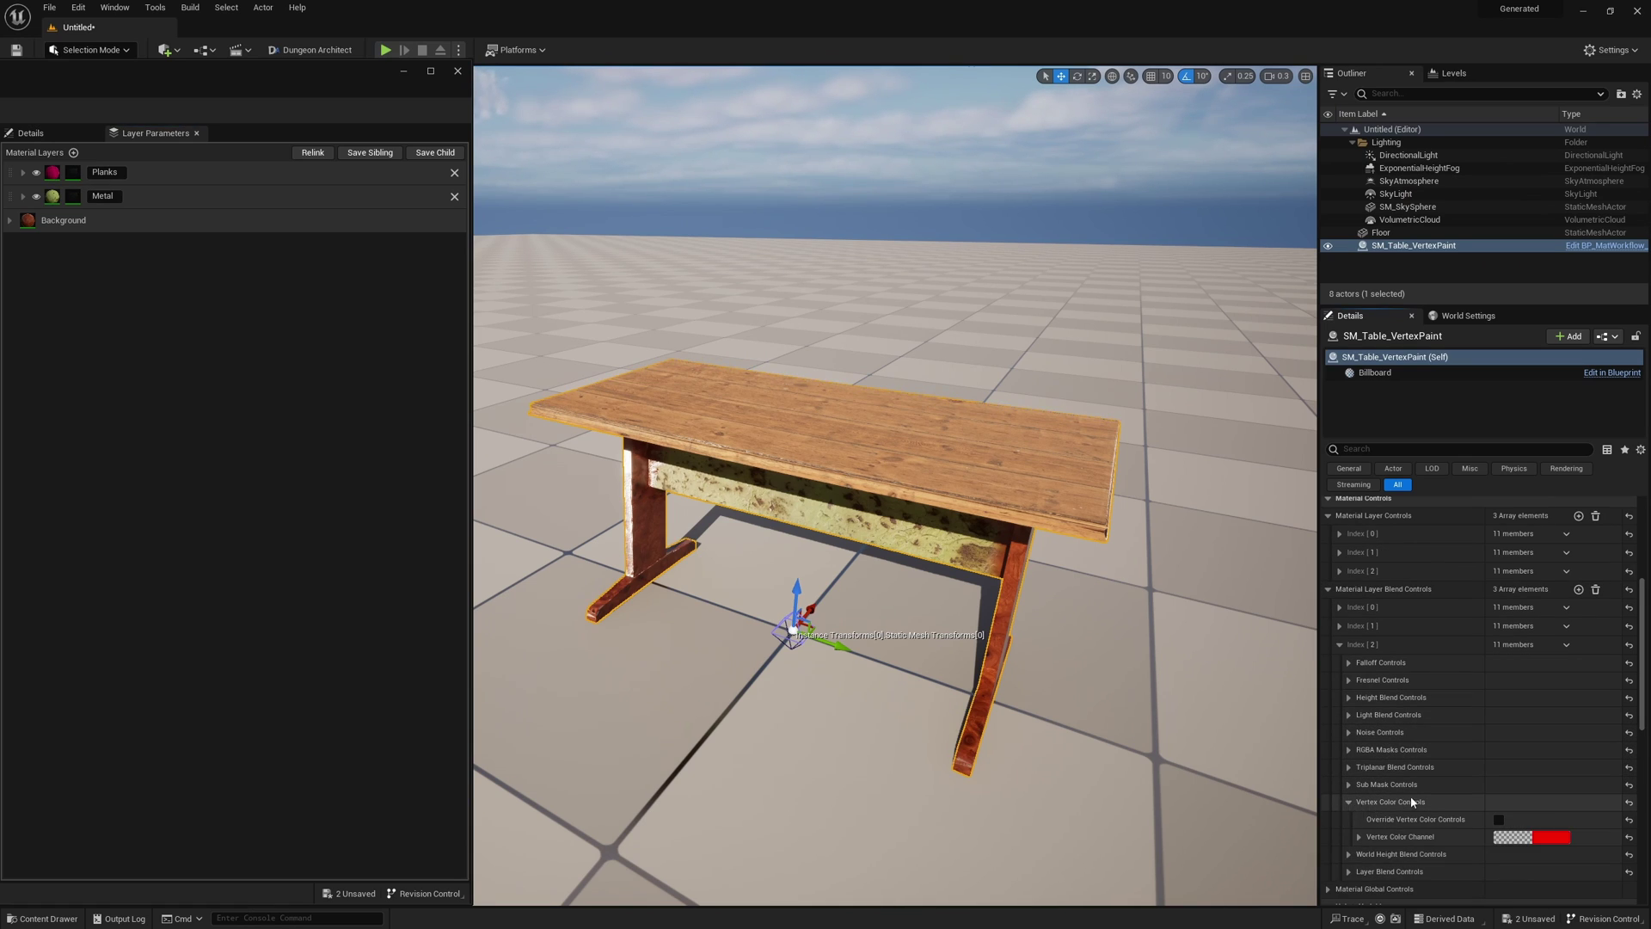
scroll(1349, 803, "down", 2)
left_click(1499, 716)
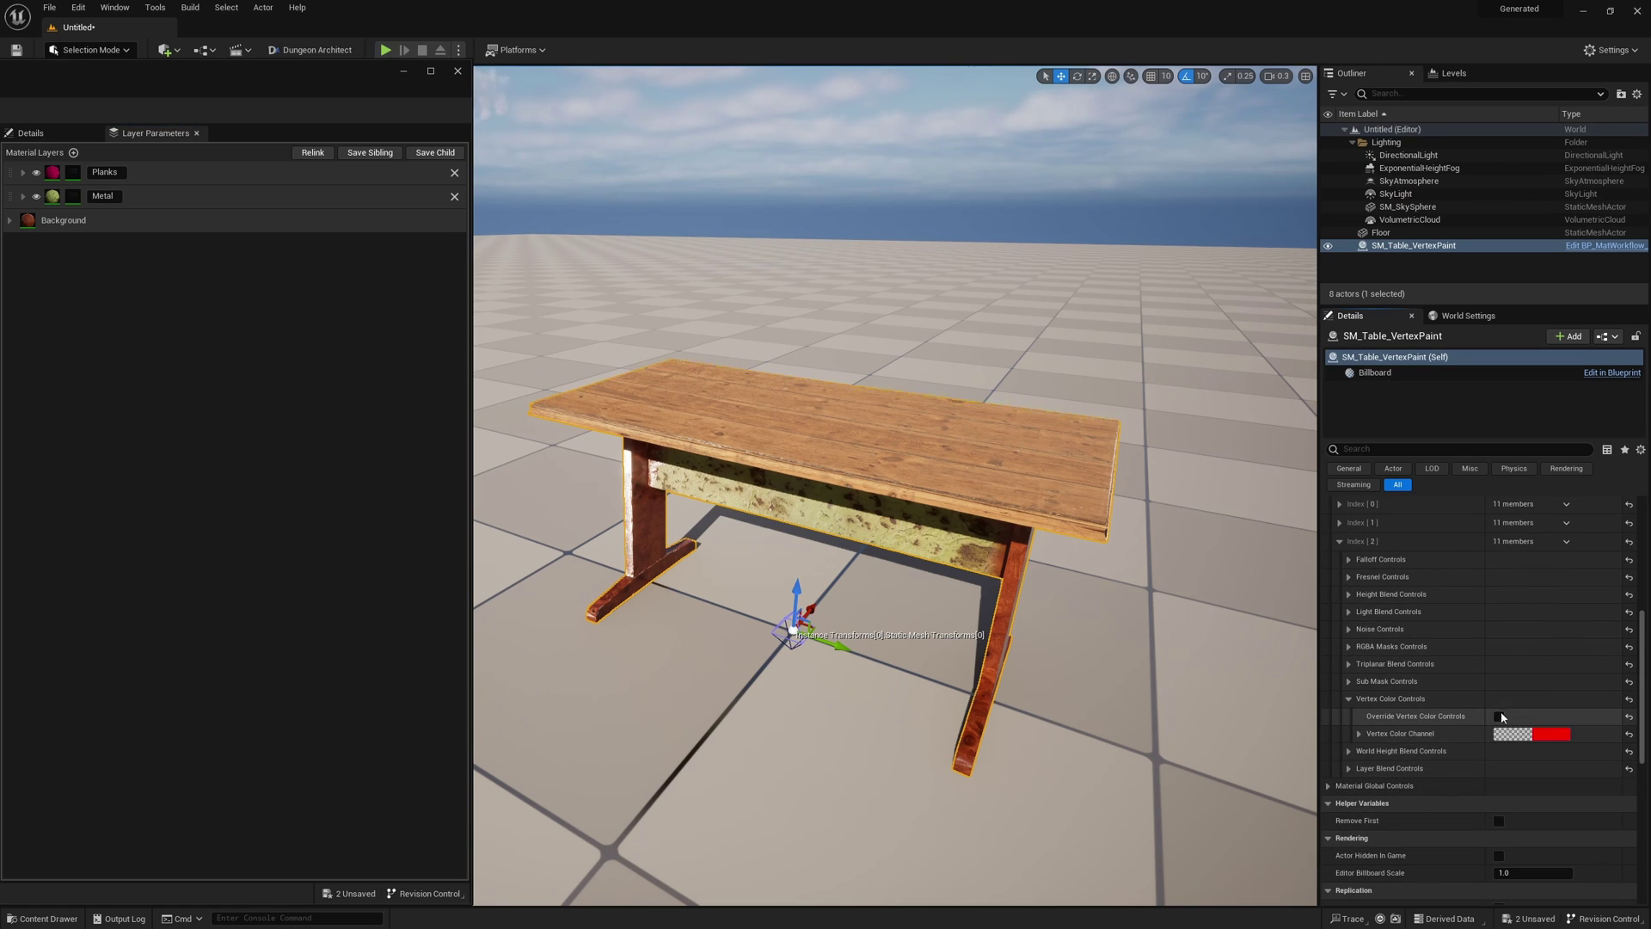
- Try red values of 0.2, 0.5 and 0.8 for the Vertex Color Channel of blend index 2
left_click(1553, 733)
left_click(1321, 788)
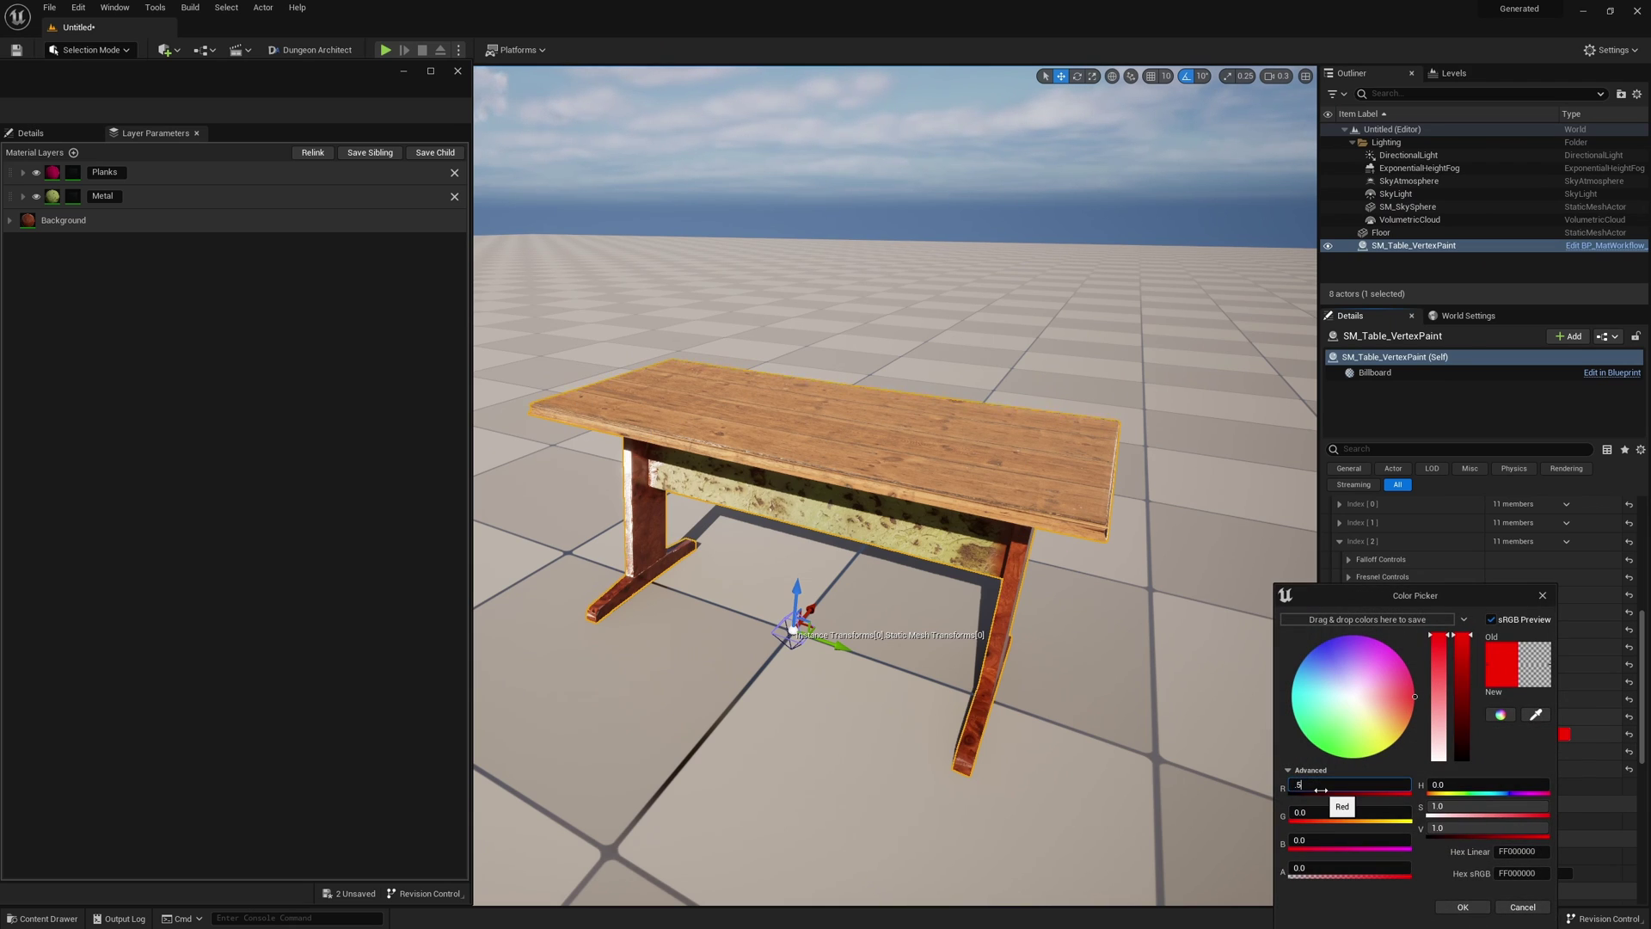
key("Return")
key("Return")
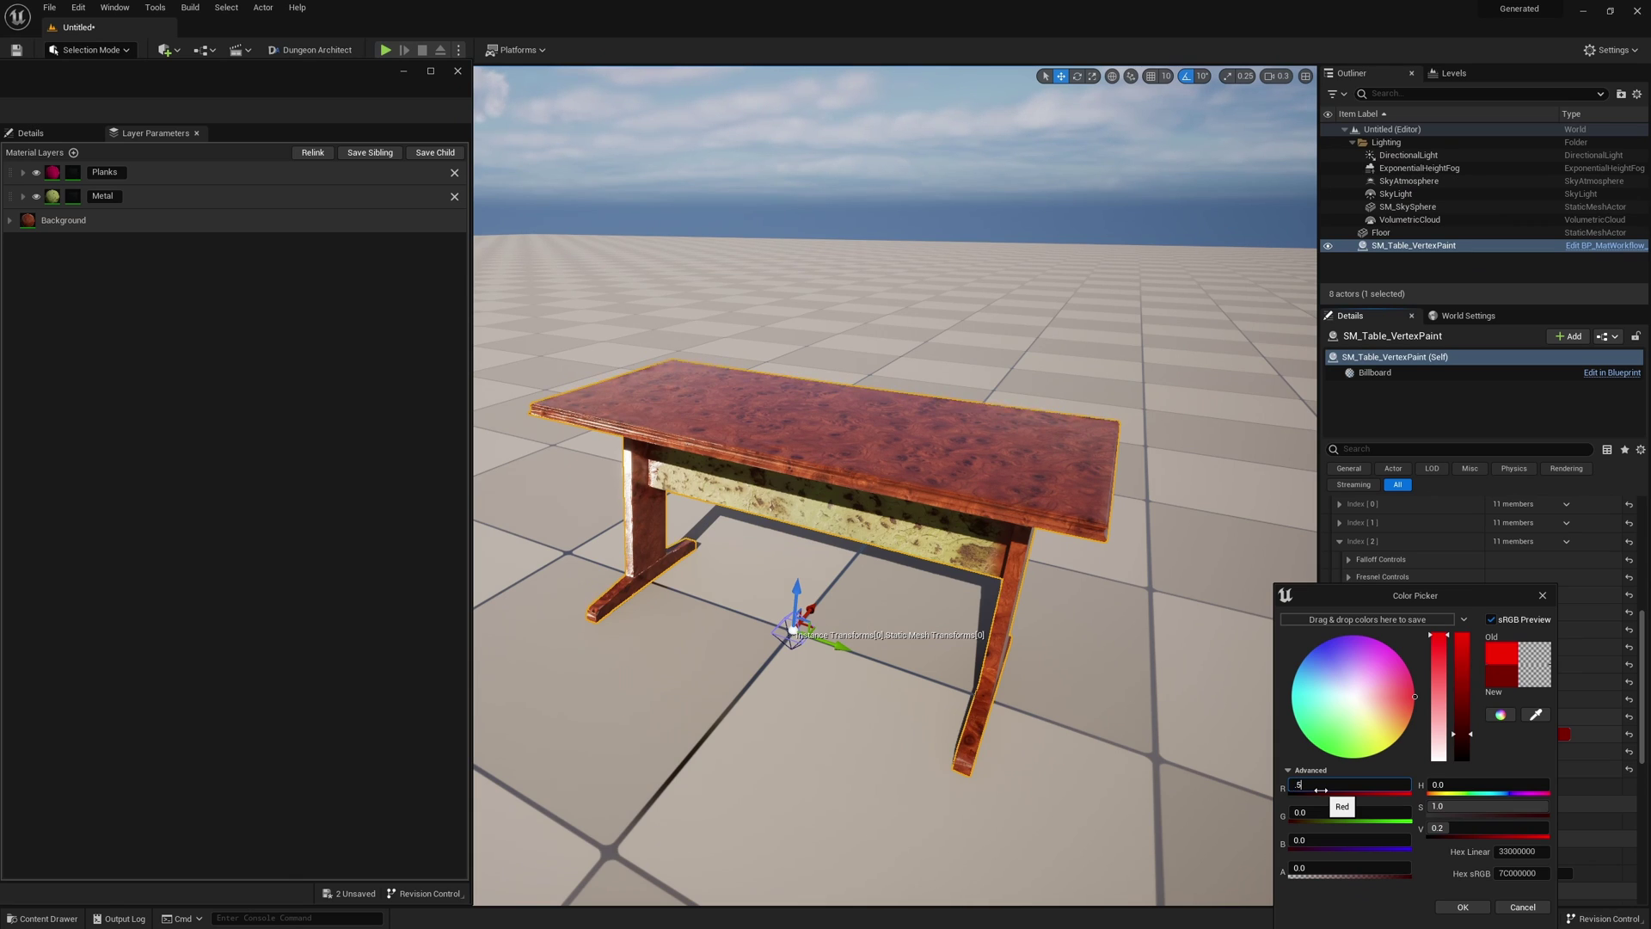
type(".5")
key("Return")
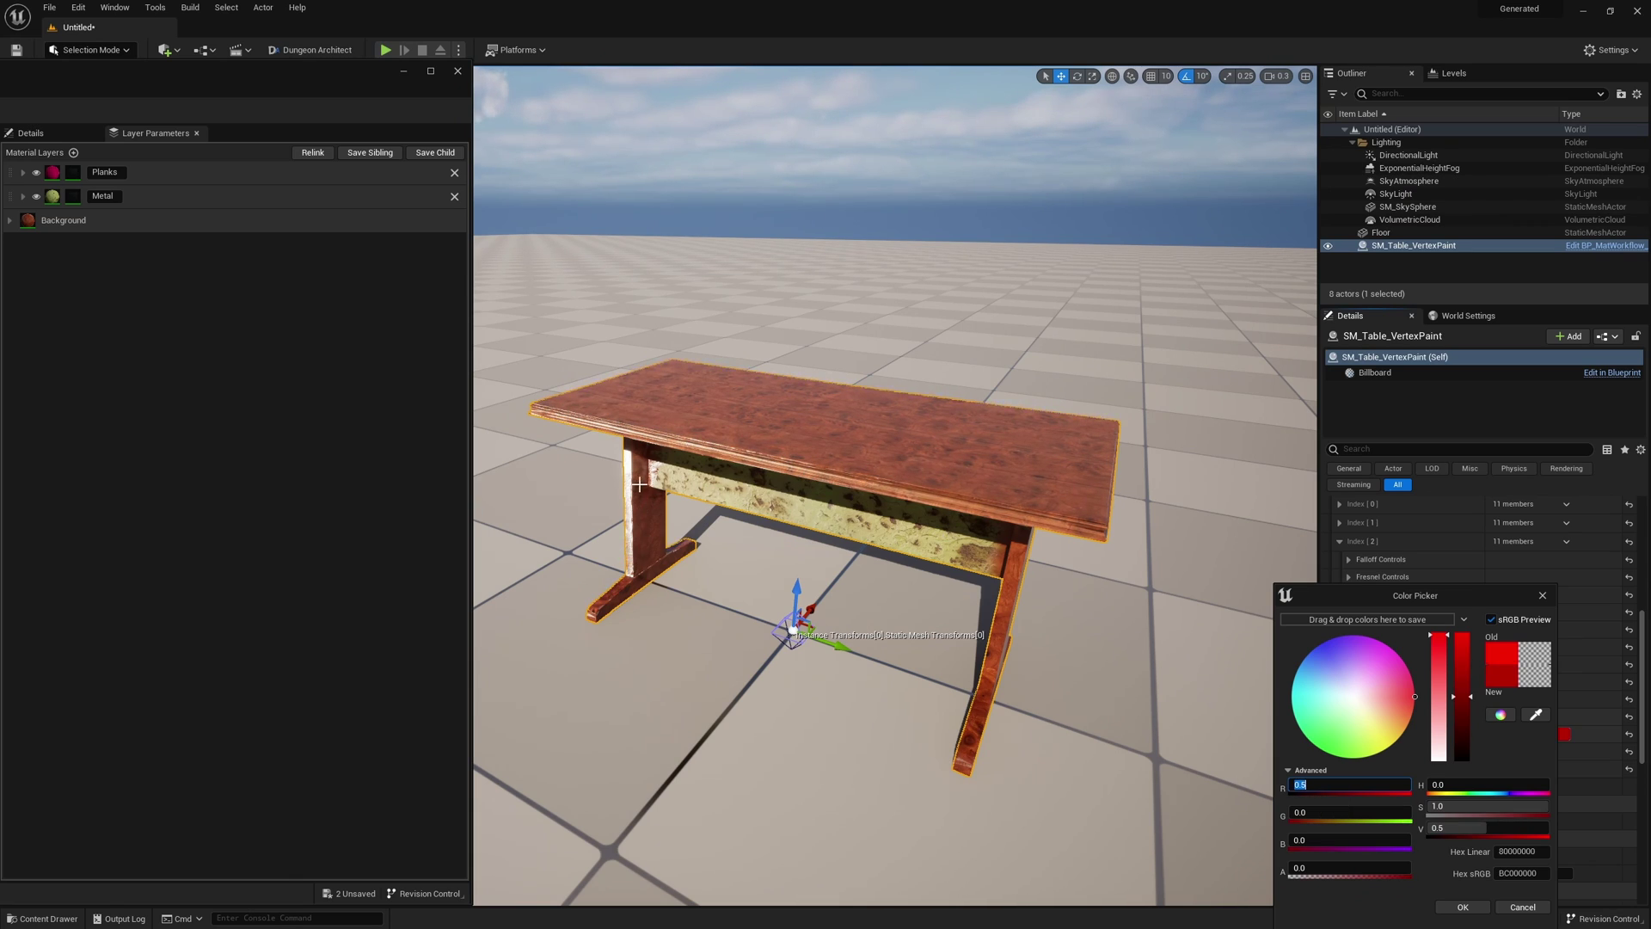
left_click(1324, 790)
type(".8")
key("Return")
- Try the Vertex Color Channel with only green at 1, and with both red and green at 1
type("0")
key("Tab")
type("1")
key("Return")
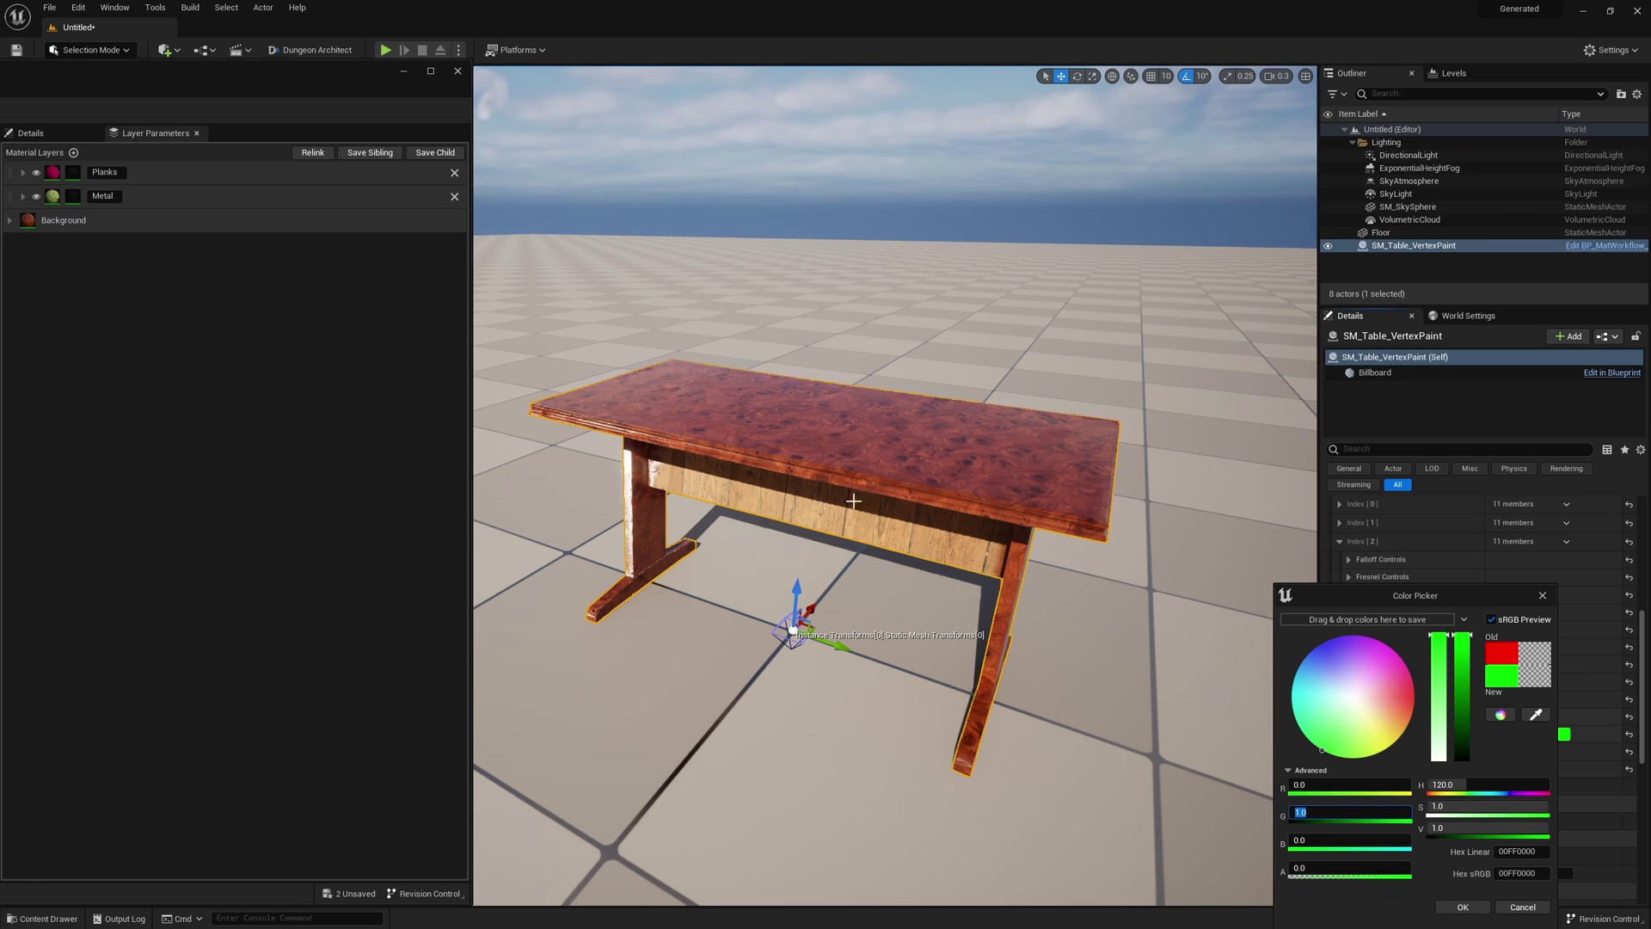
key("shift+Tab")
type("1")
key("Return")
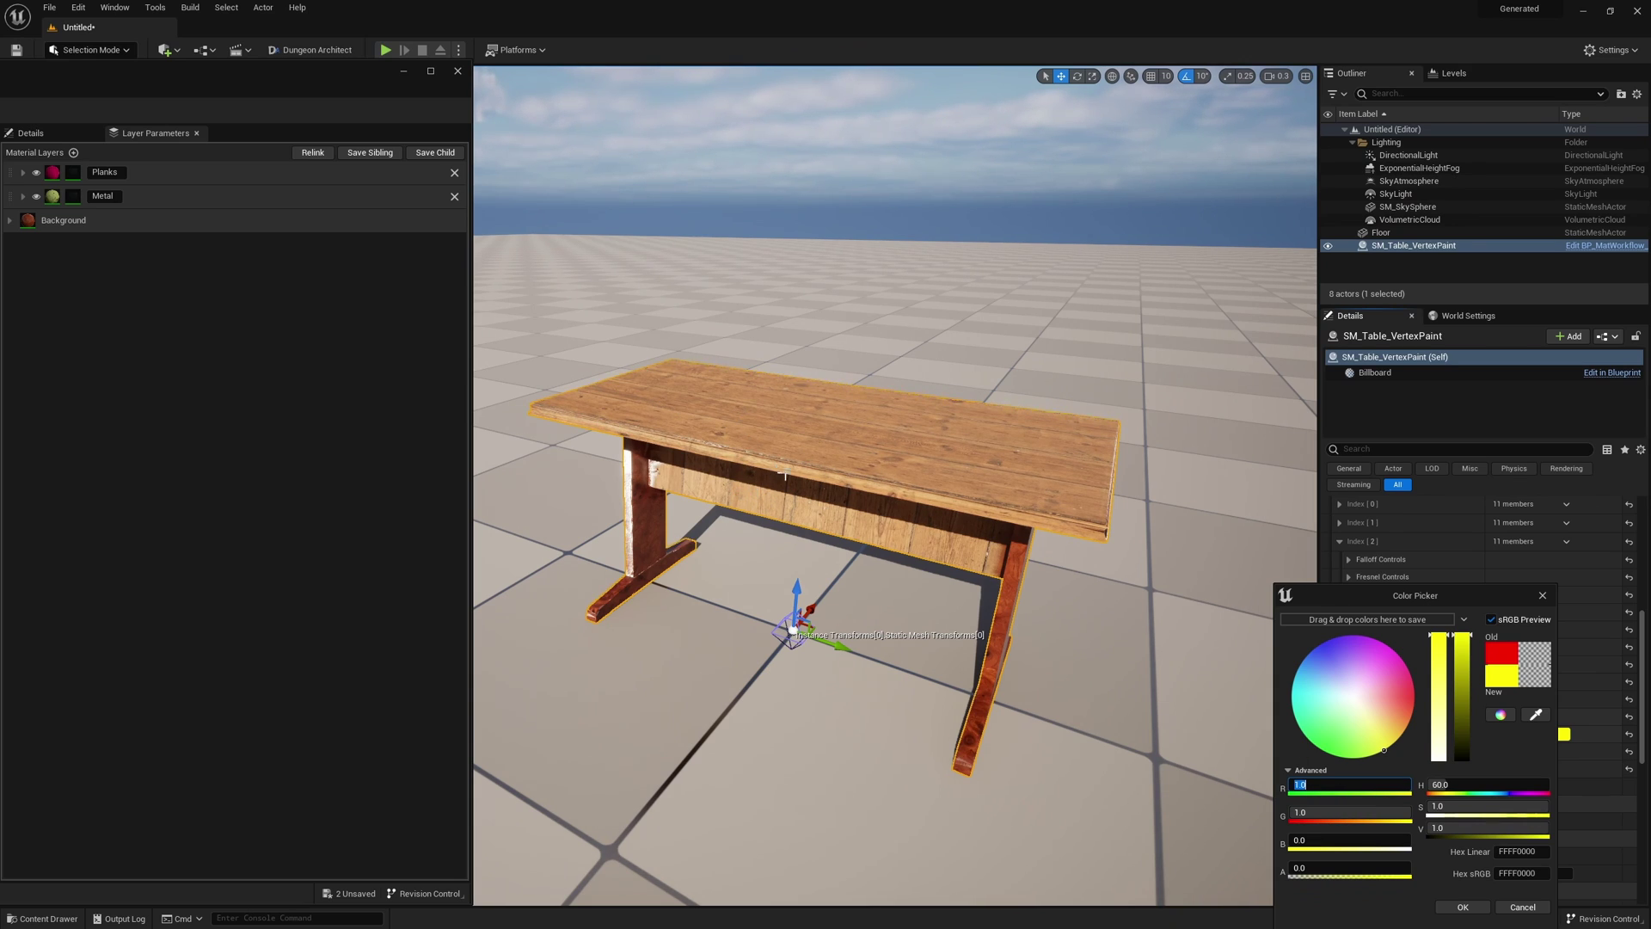
- Set the Vertex Color Channel's green value to 0 with red at 1, and try red at 0 as well
key("Tab")
type("0")
key("Return")
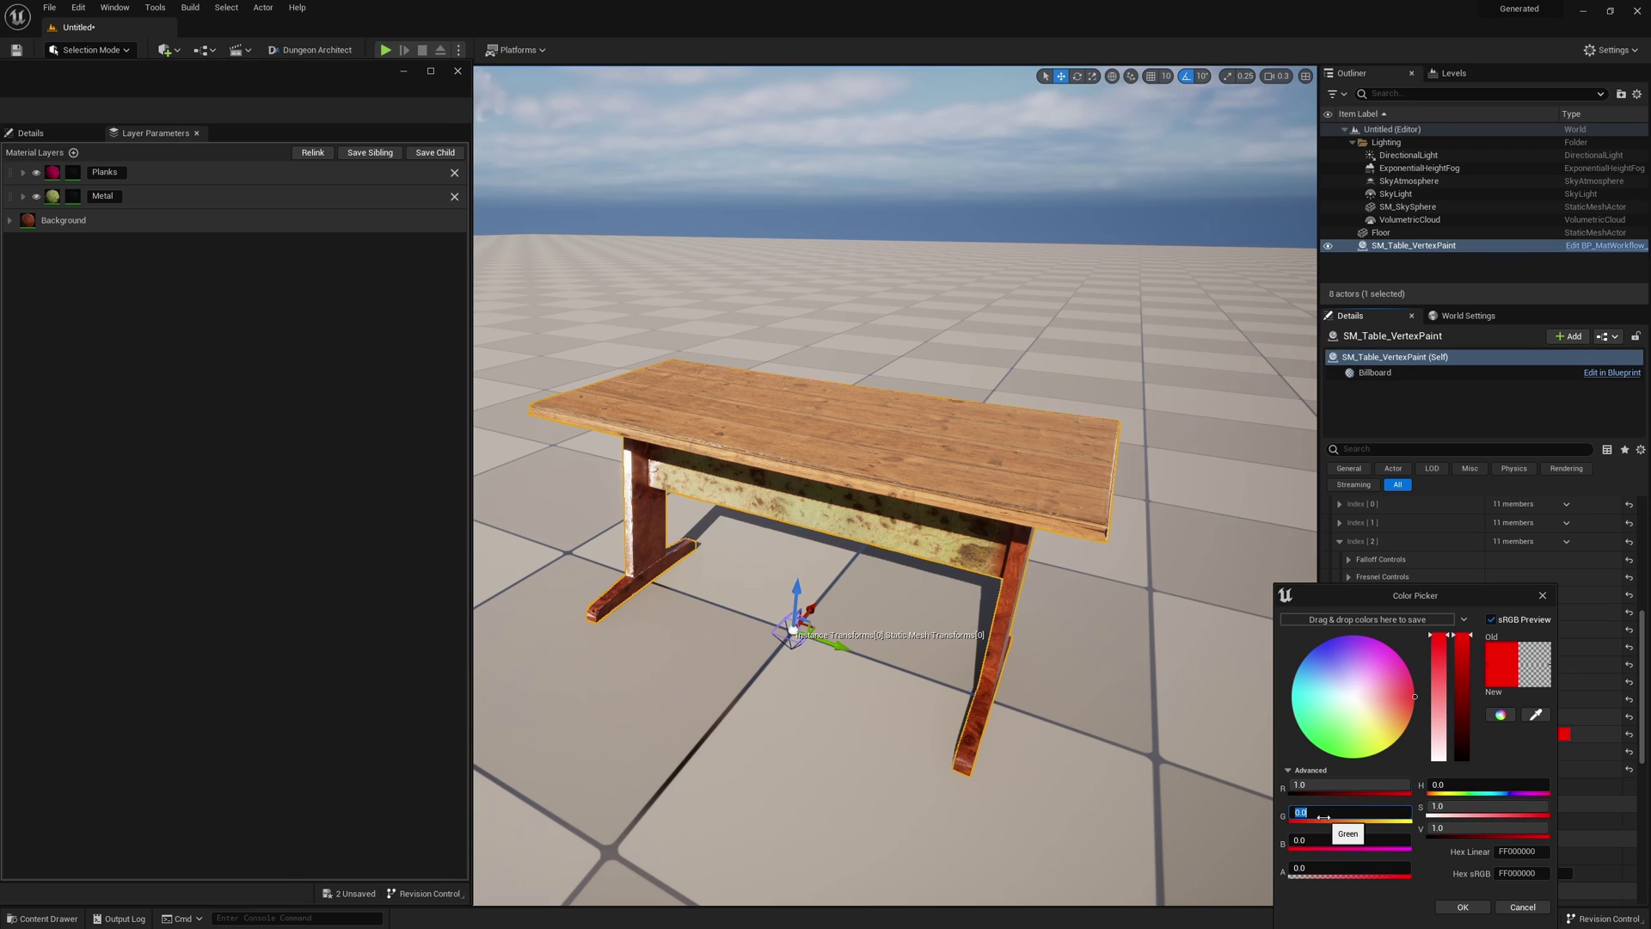
left_click(1313, 784)
type("0")
key("Return")
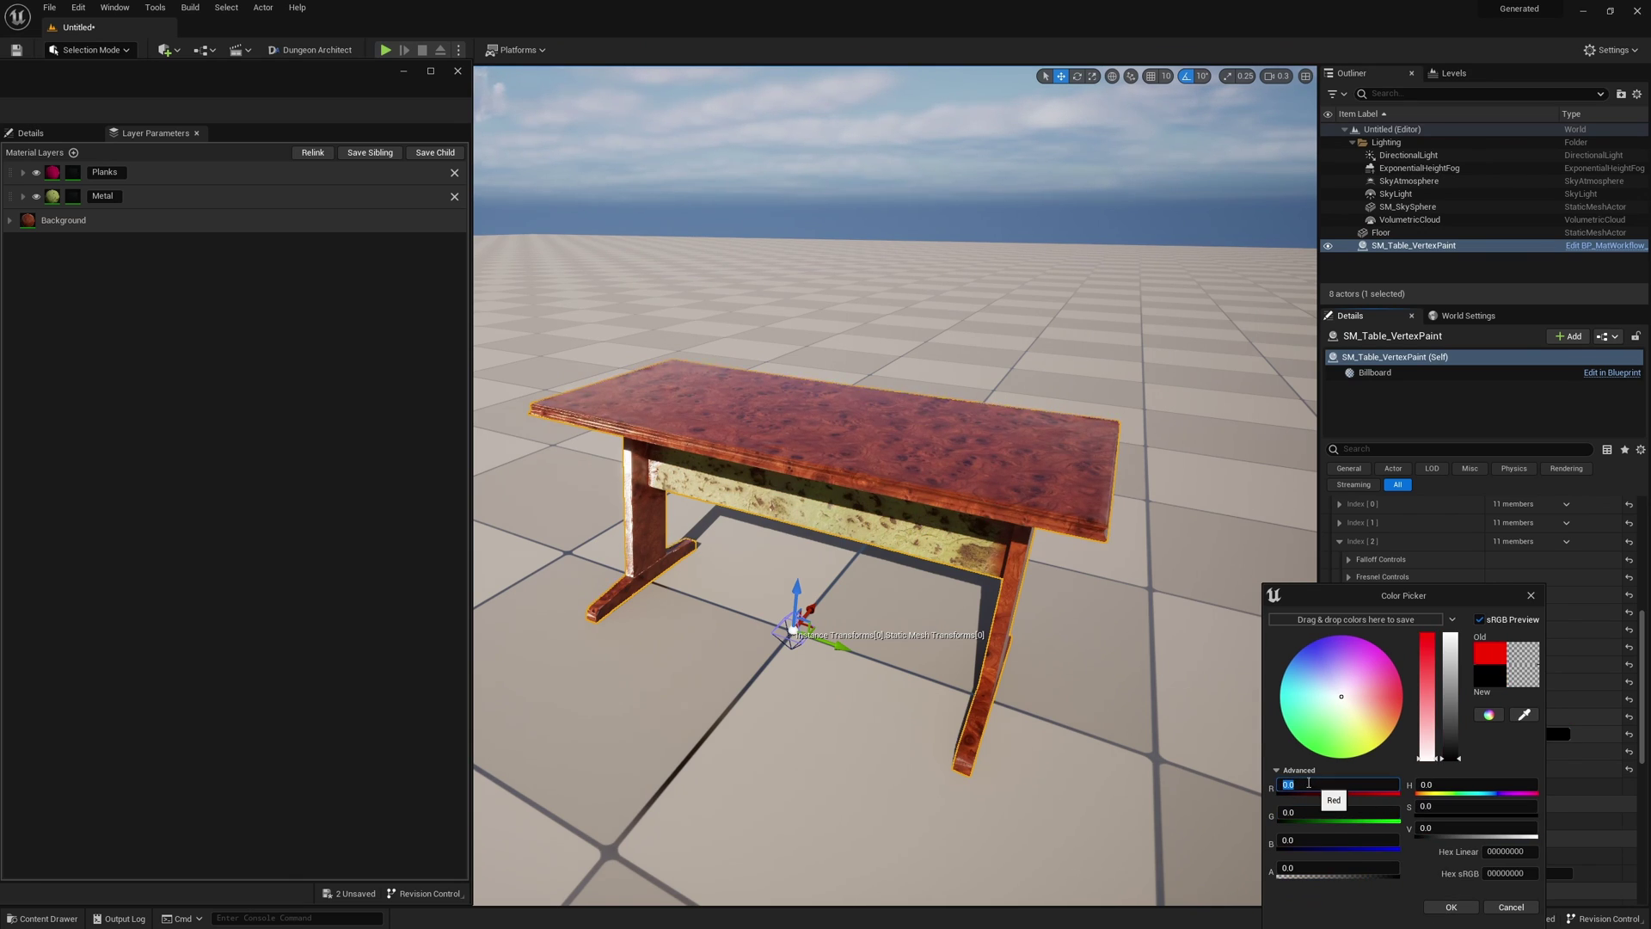
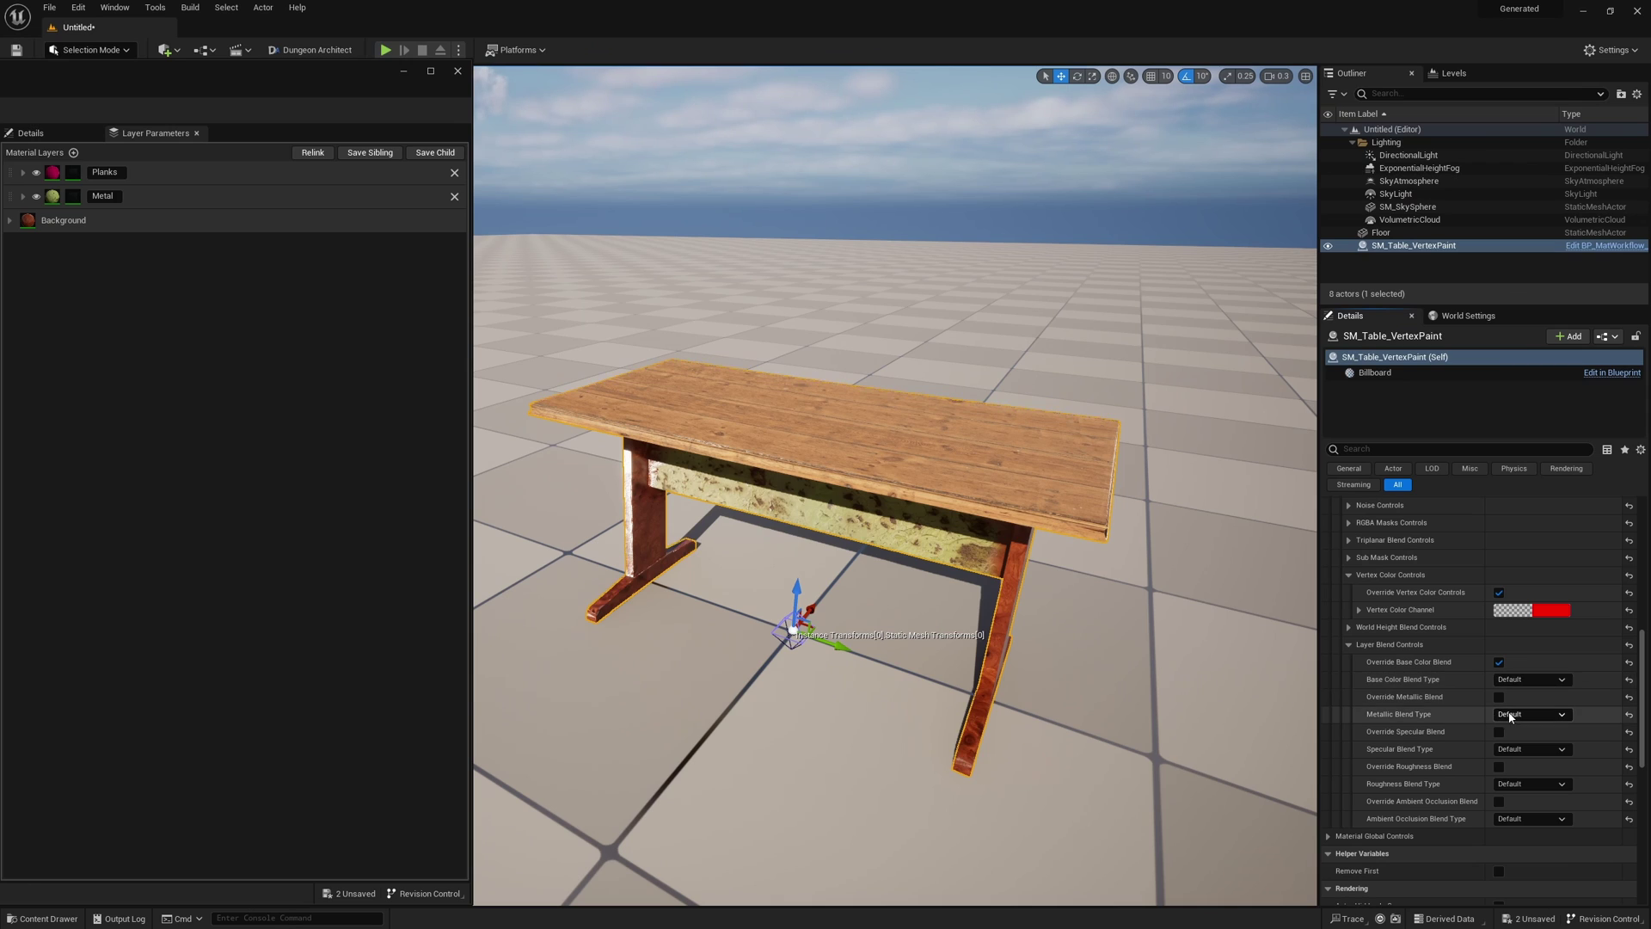
- Enable Override Roughness Blend for blend index 2 and try the Max and Min Roughness Blend Types
left_click(1500, 767)
left_click(1531, 784)
left_click(1539, 812)
left_click(1532, 784)
left_click(1532, 824)
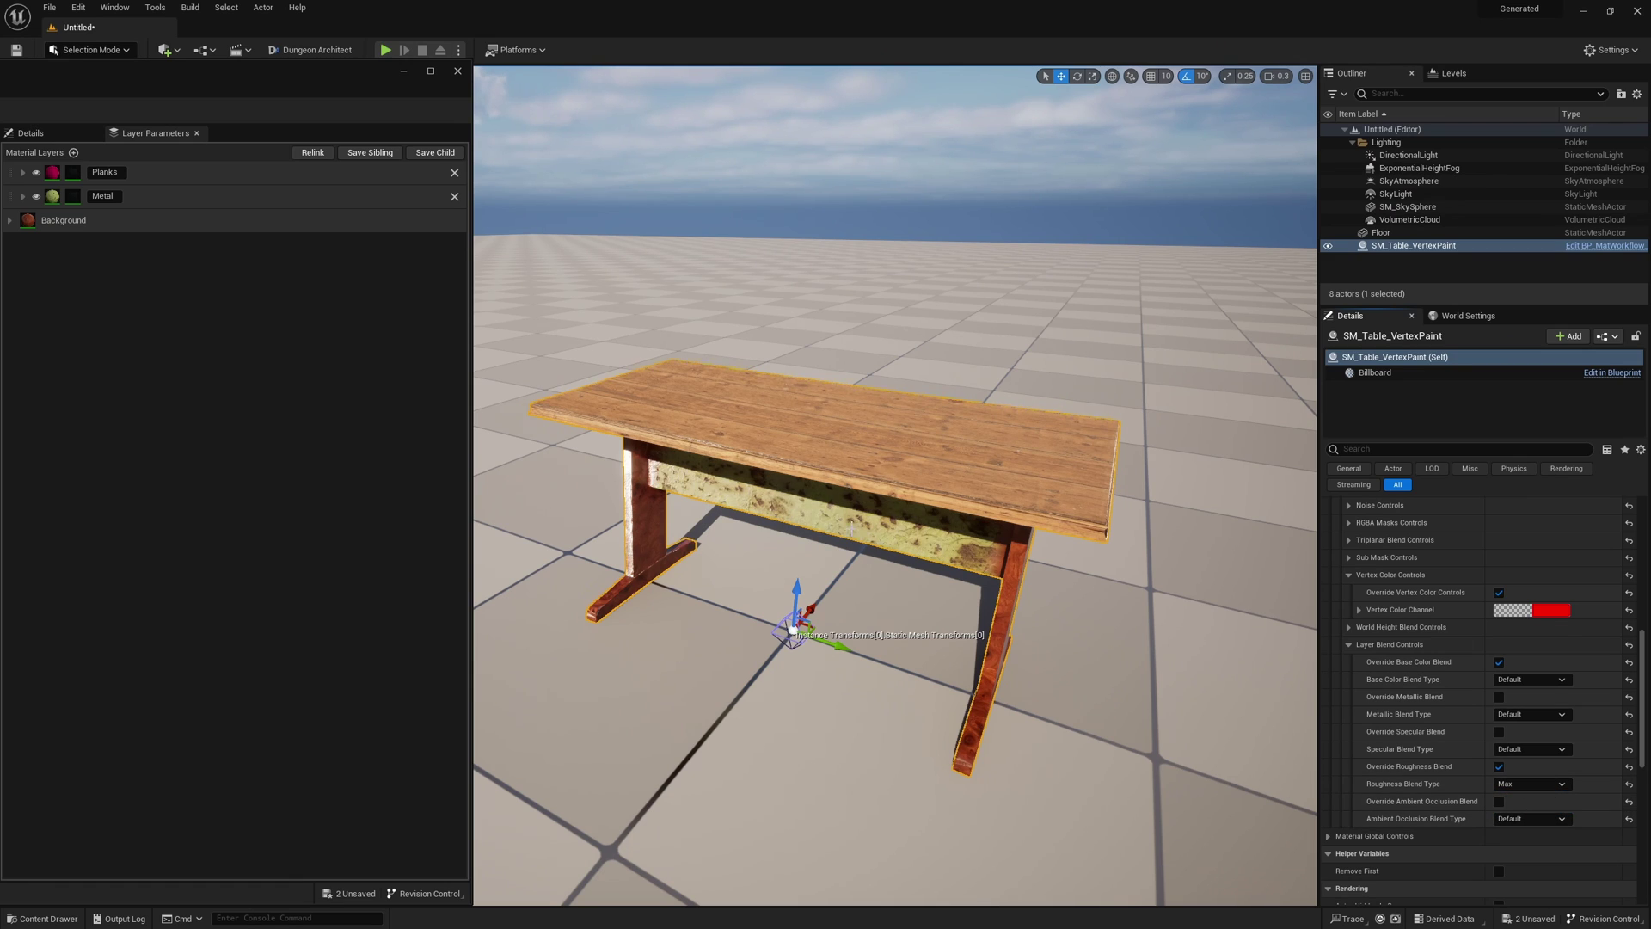
left_click(1532, 809)
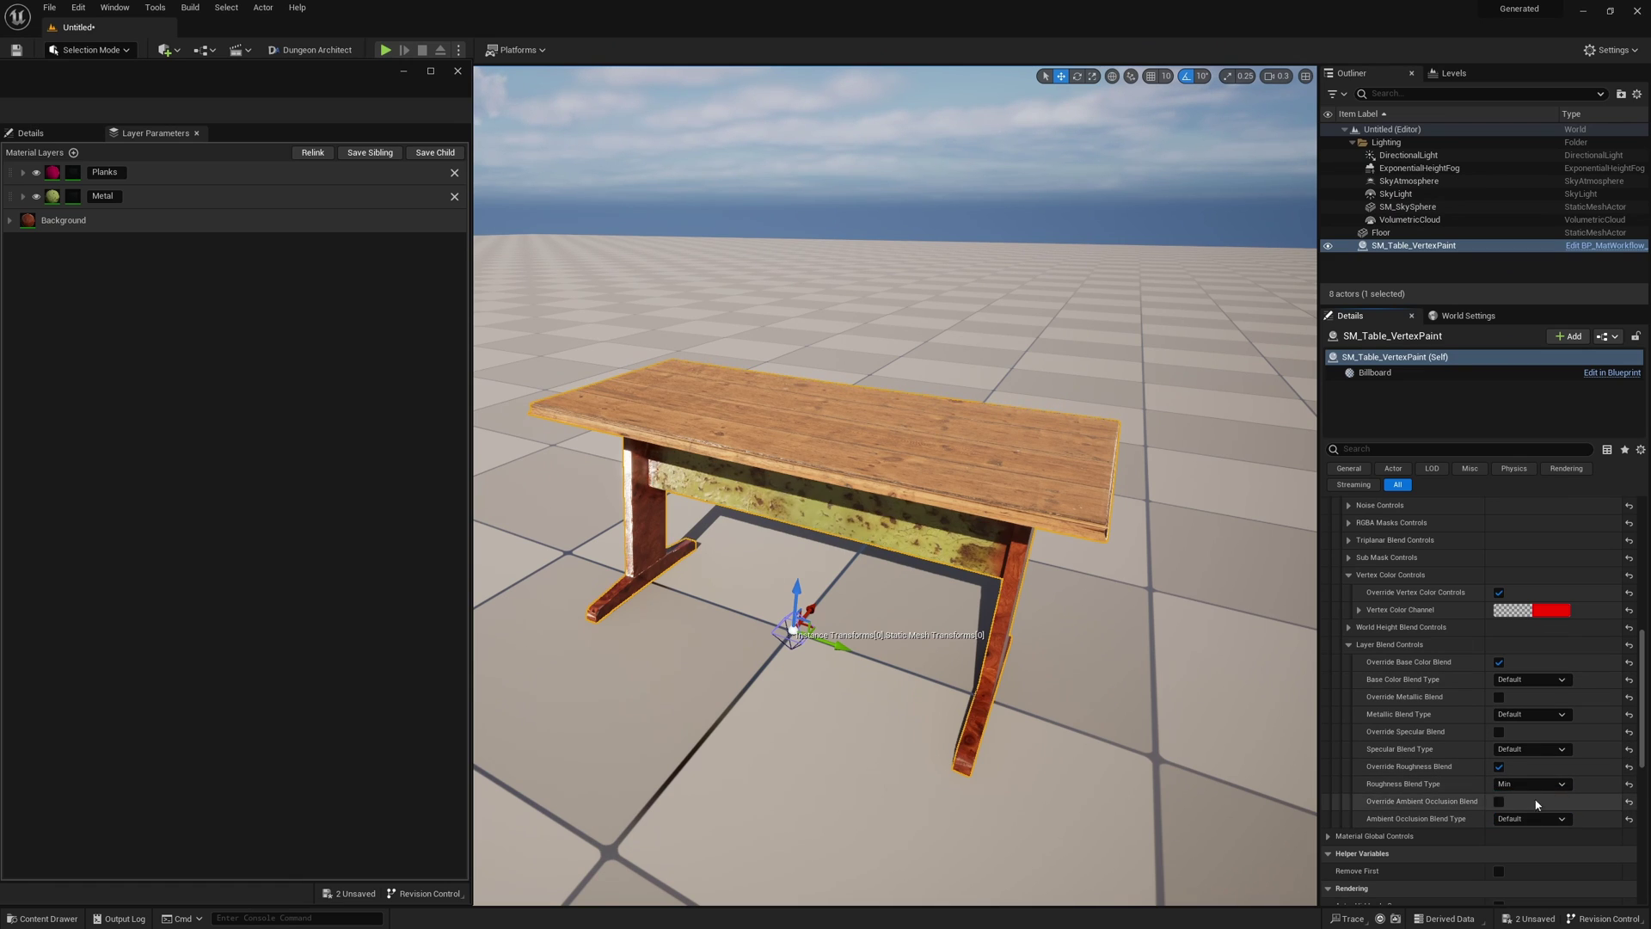
- Compare the Max and Min Roughness Blend Types again, and return the type to Default with the override enabled
left_click(1532, 784)
left_click(1531, 821)
left_click(1532, 783)
left_click(1532, 809)
left_click(1532, 784)
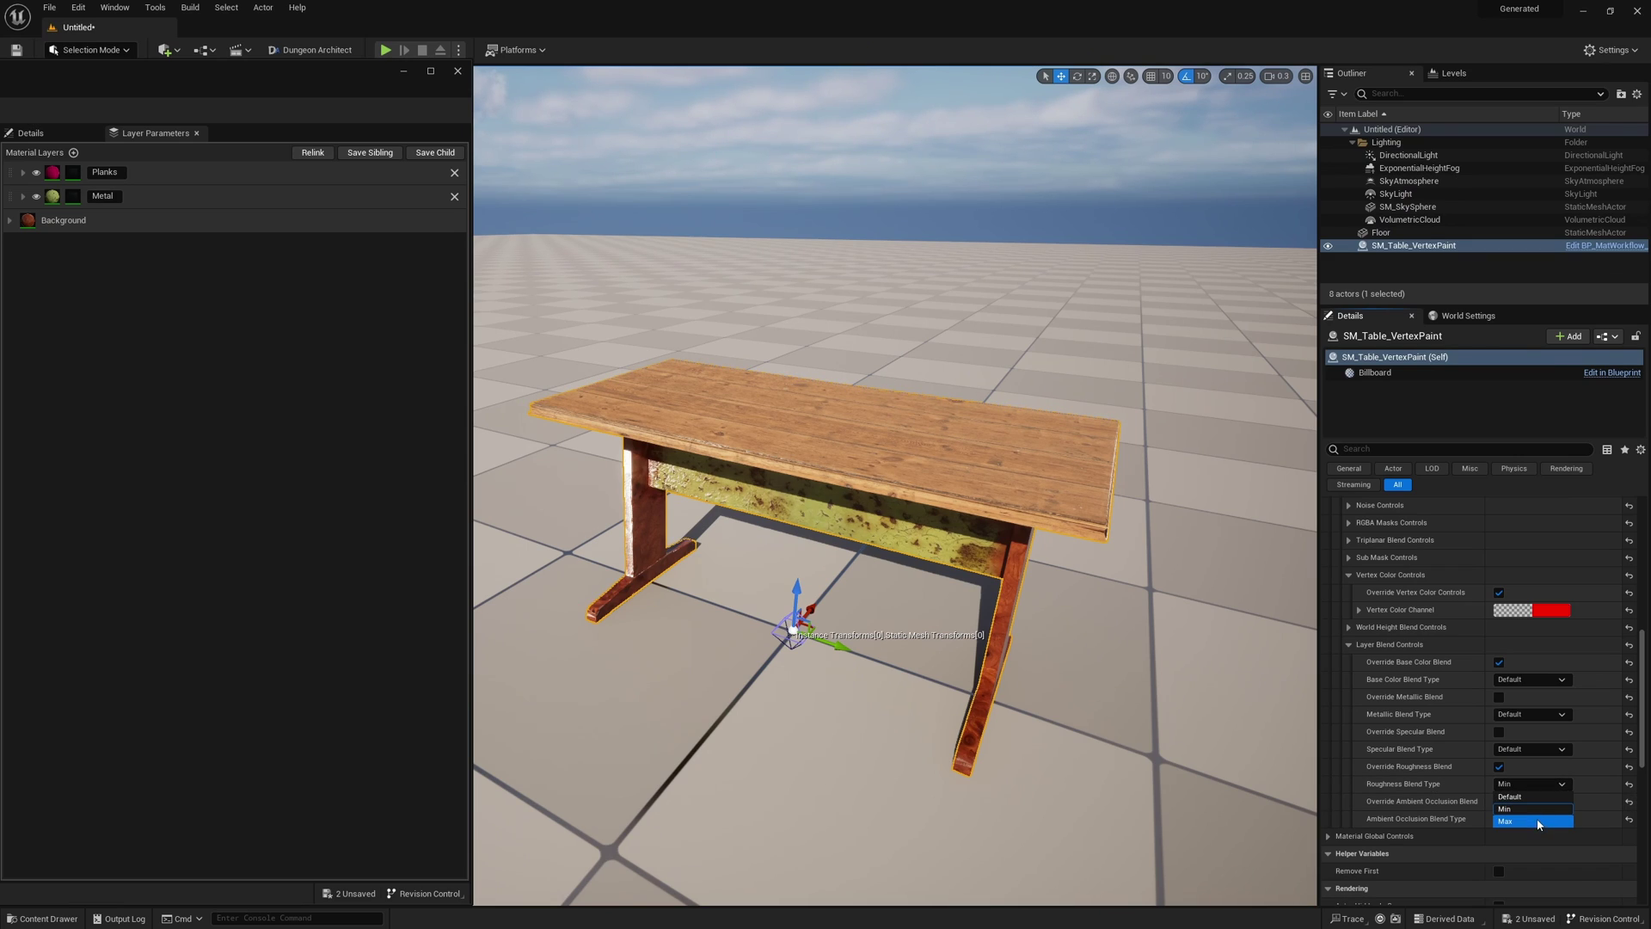
left_click(1539, 821)
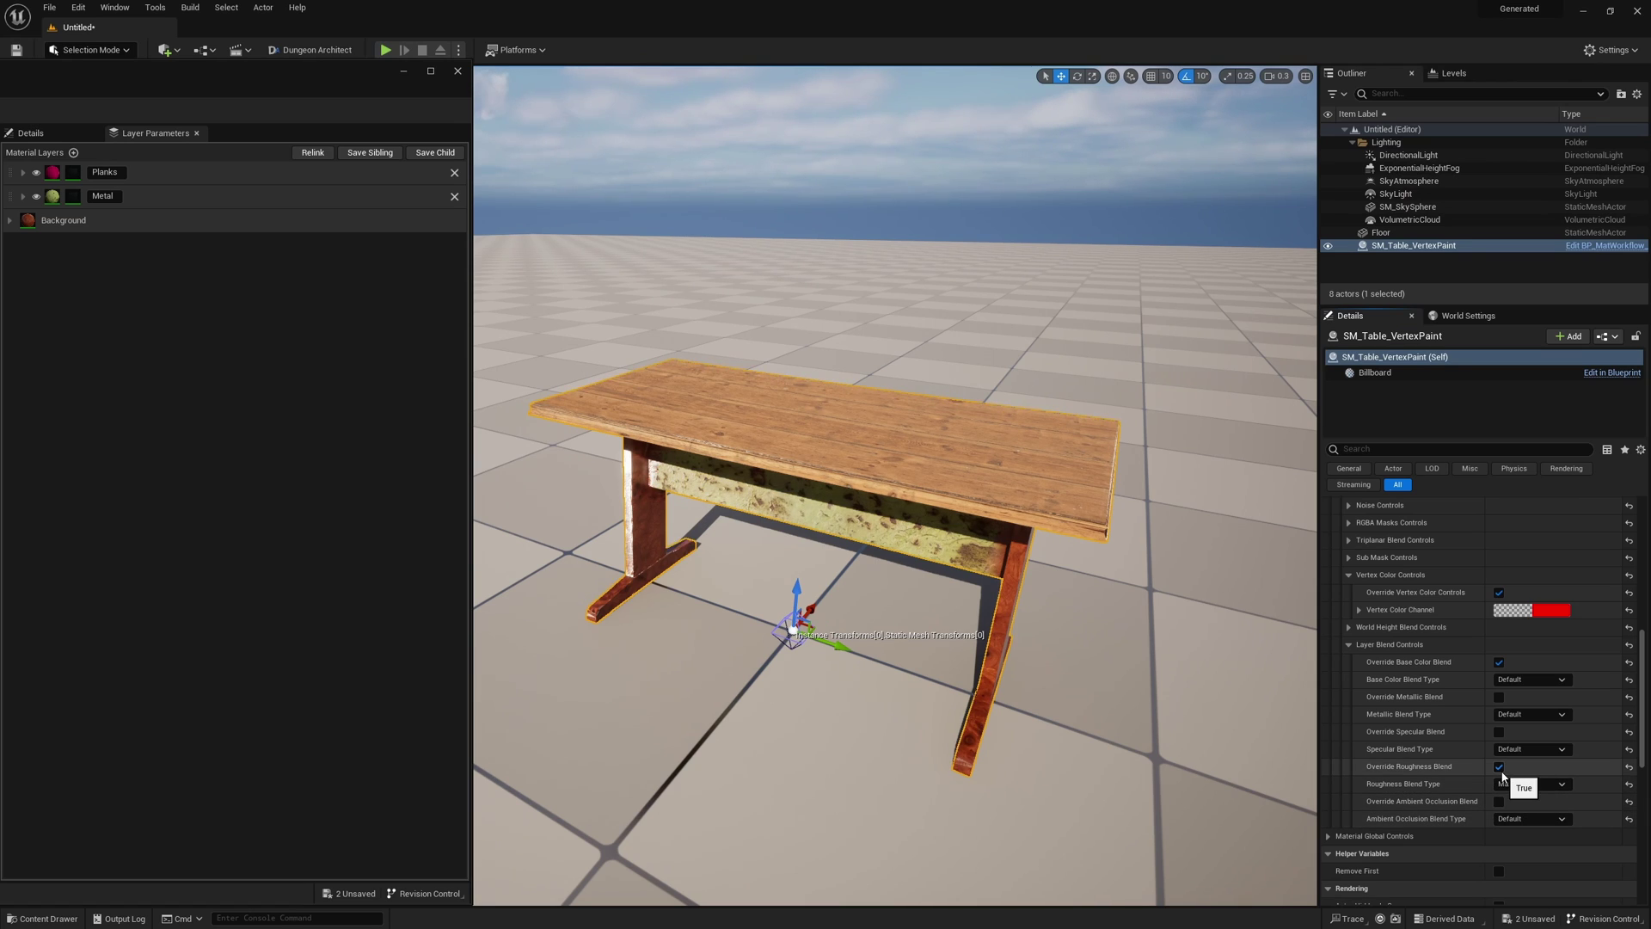
left_click(1501, 767)
left_click(1511, 783)
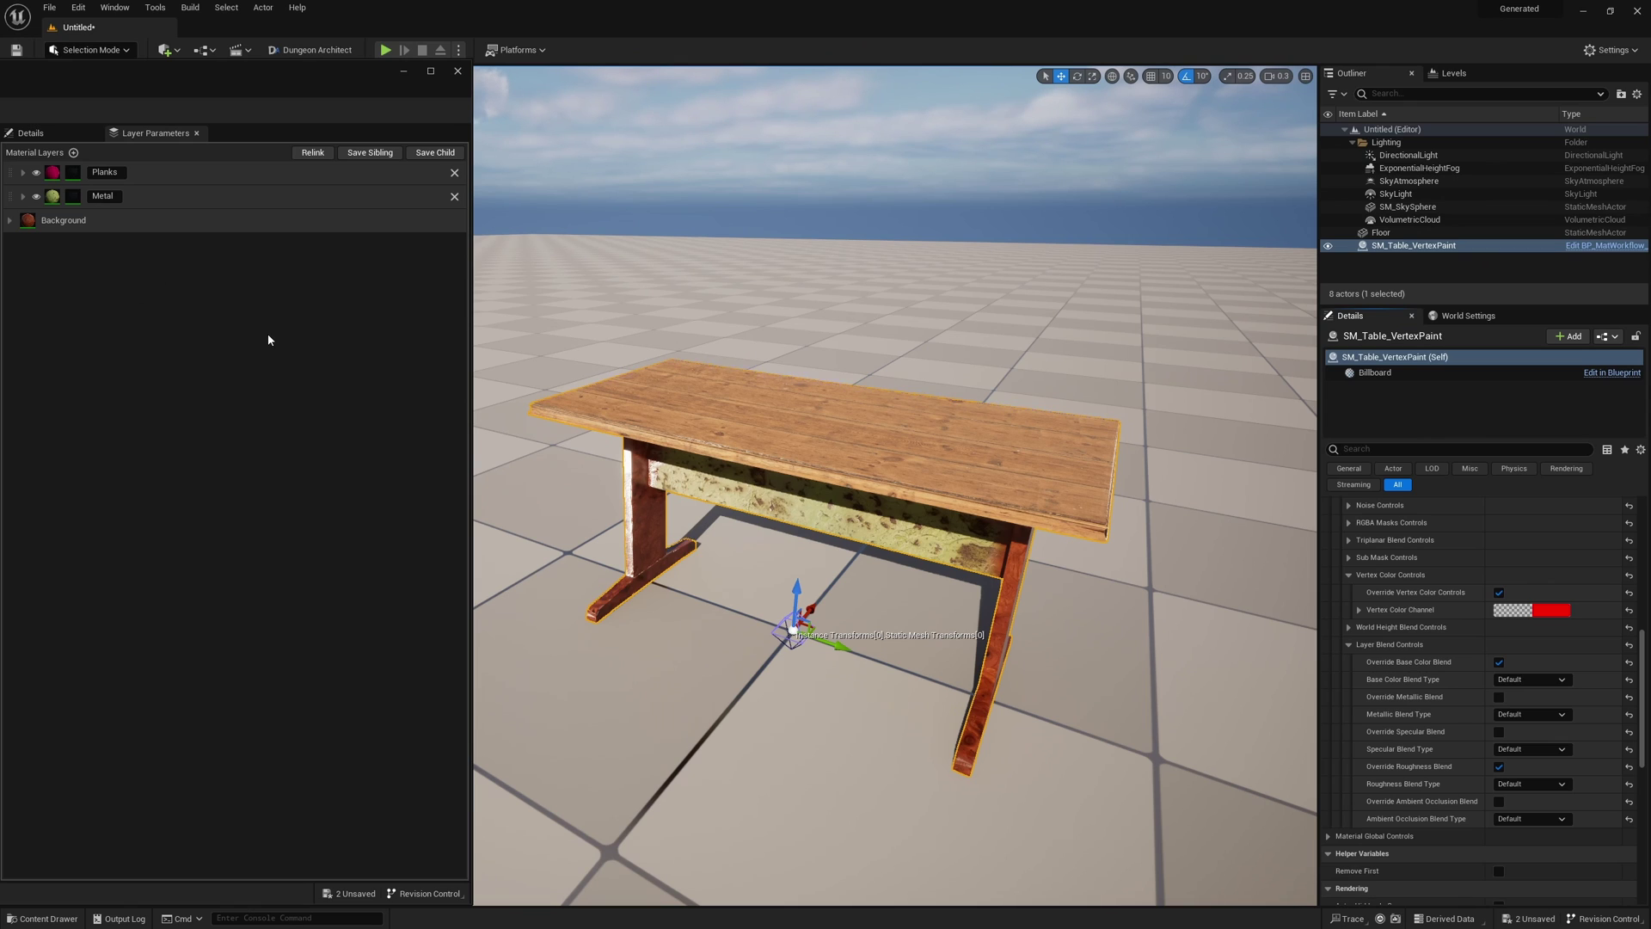
- Examine the Metal layer's Blend Asset parameters, including its Vertex Paint and Blending Controls sections
left_click(23, 196)
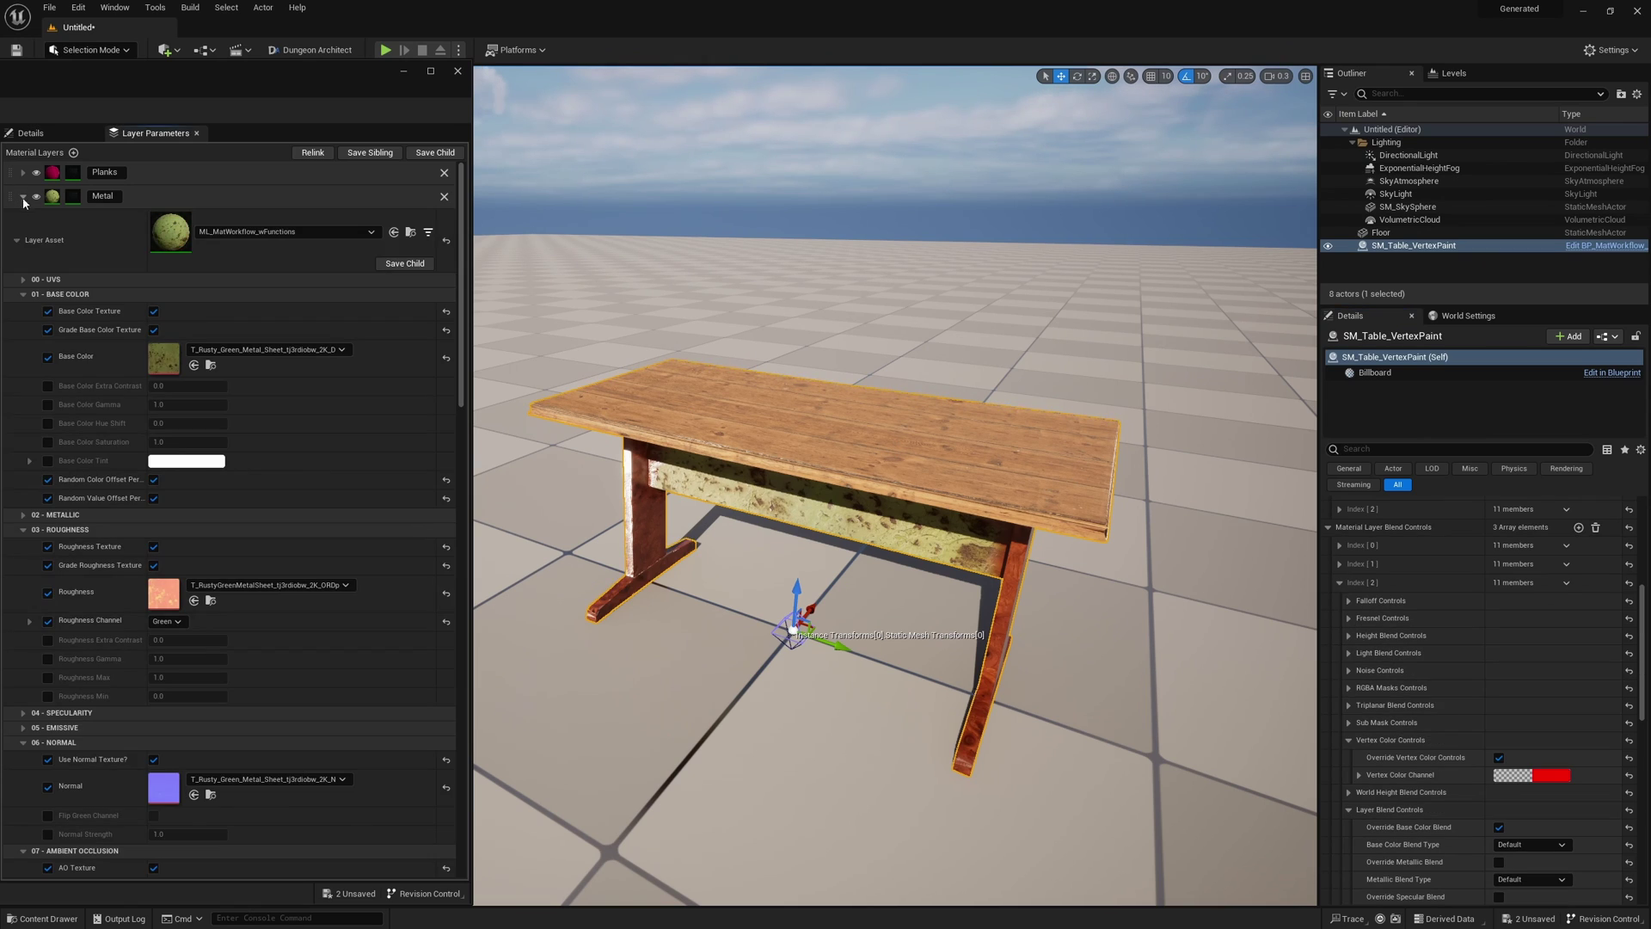
left_click(25, 239)
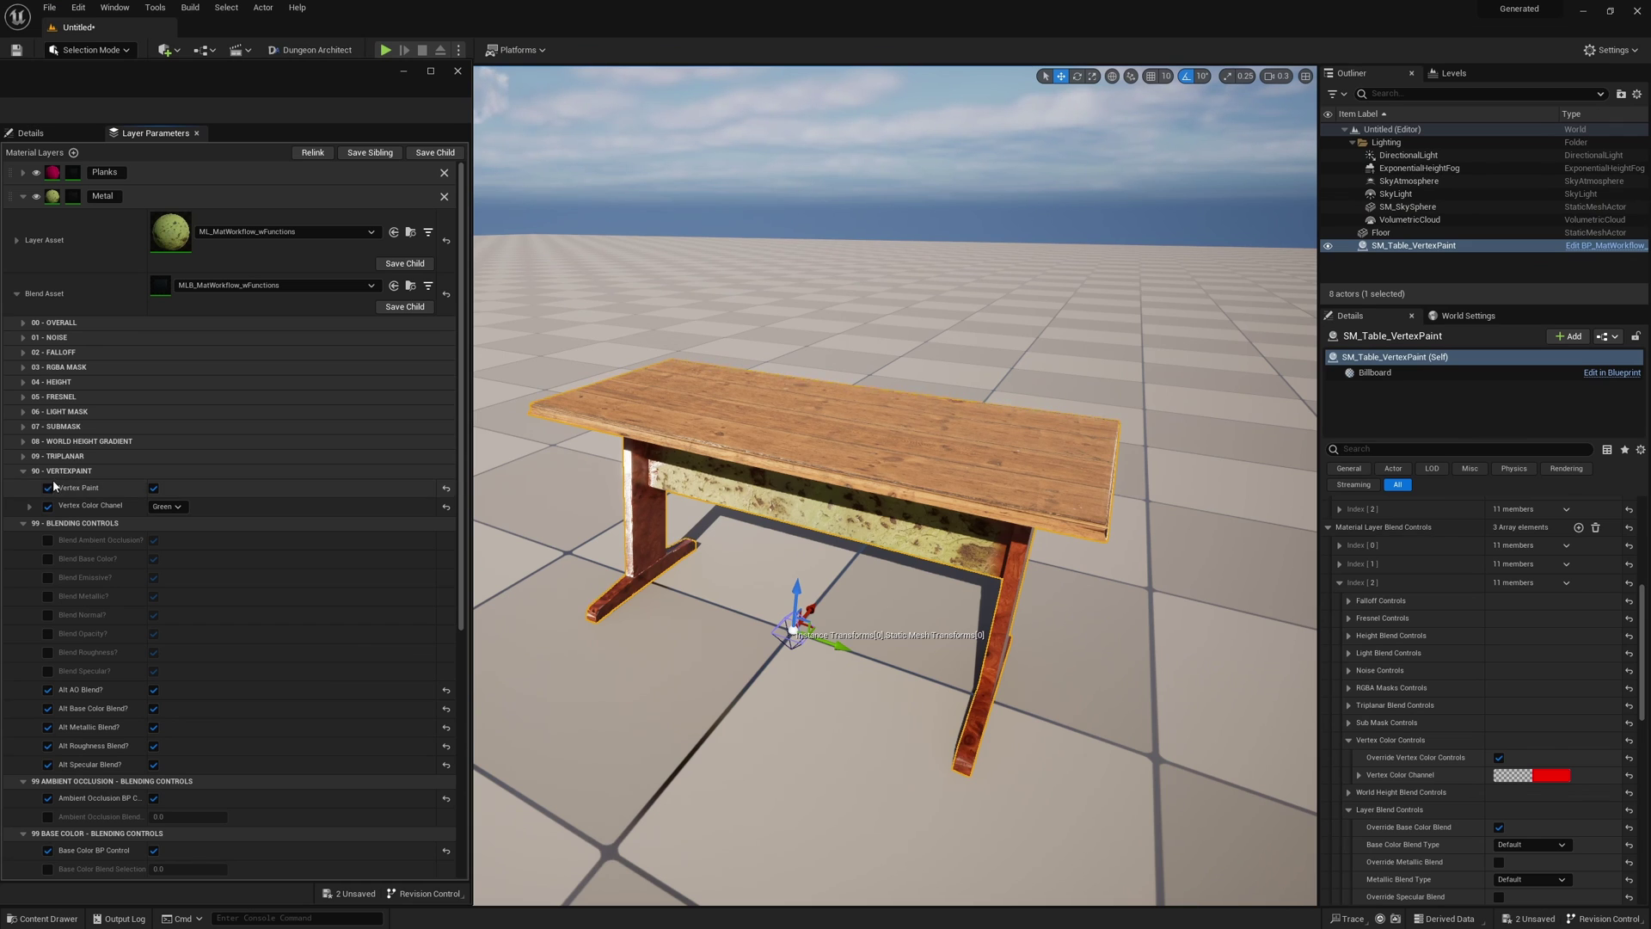
scroll(148, 528, "down", 1)
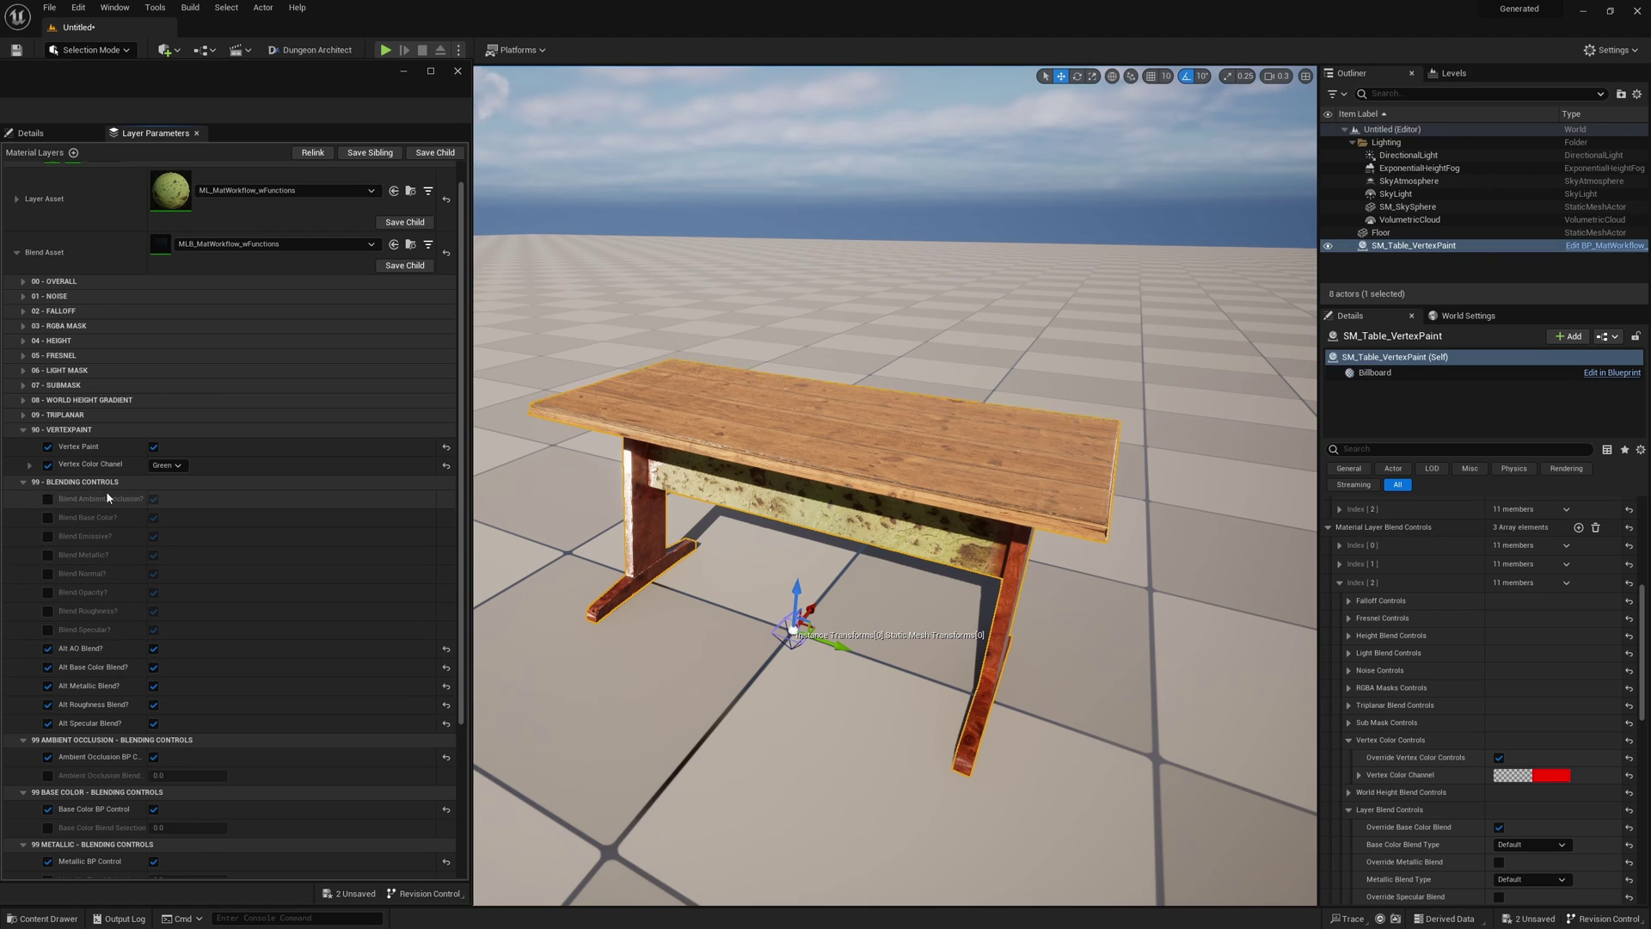
- In the Planks layer's Blending Controls, enable editing of Blend Ambient Occlusion, Emissive, Metallic, Normal, Opacity, Roughness and Specular
scroll(134, 495, "up", 1)
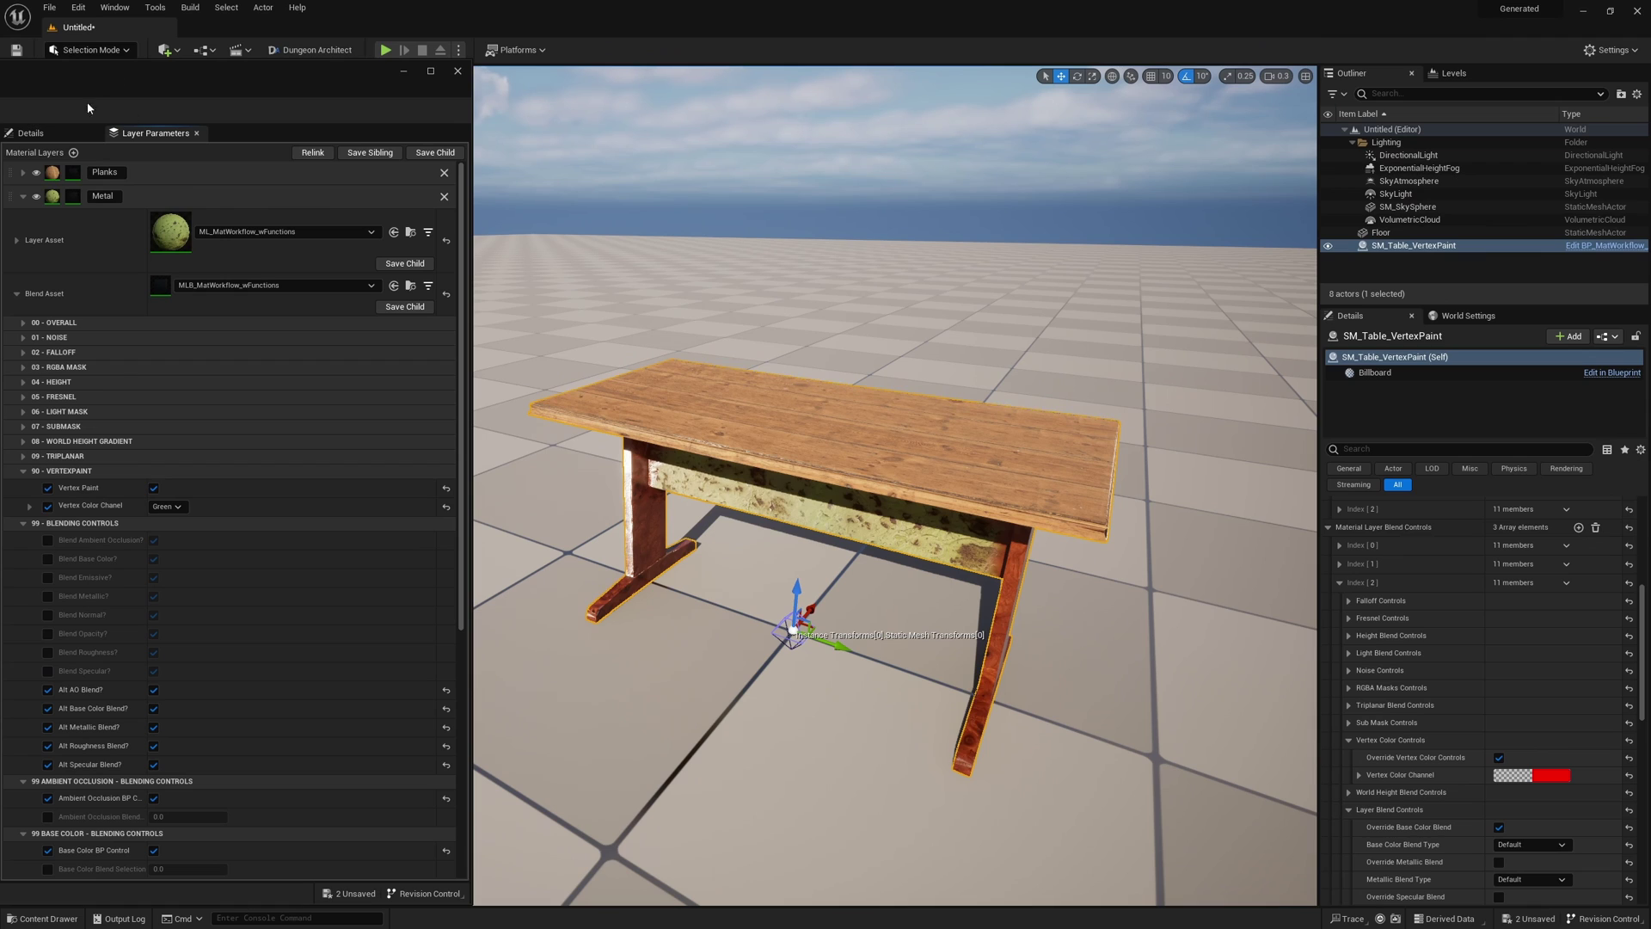
left_click(23, 197)
left_click(22, 174)
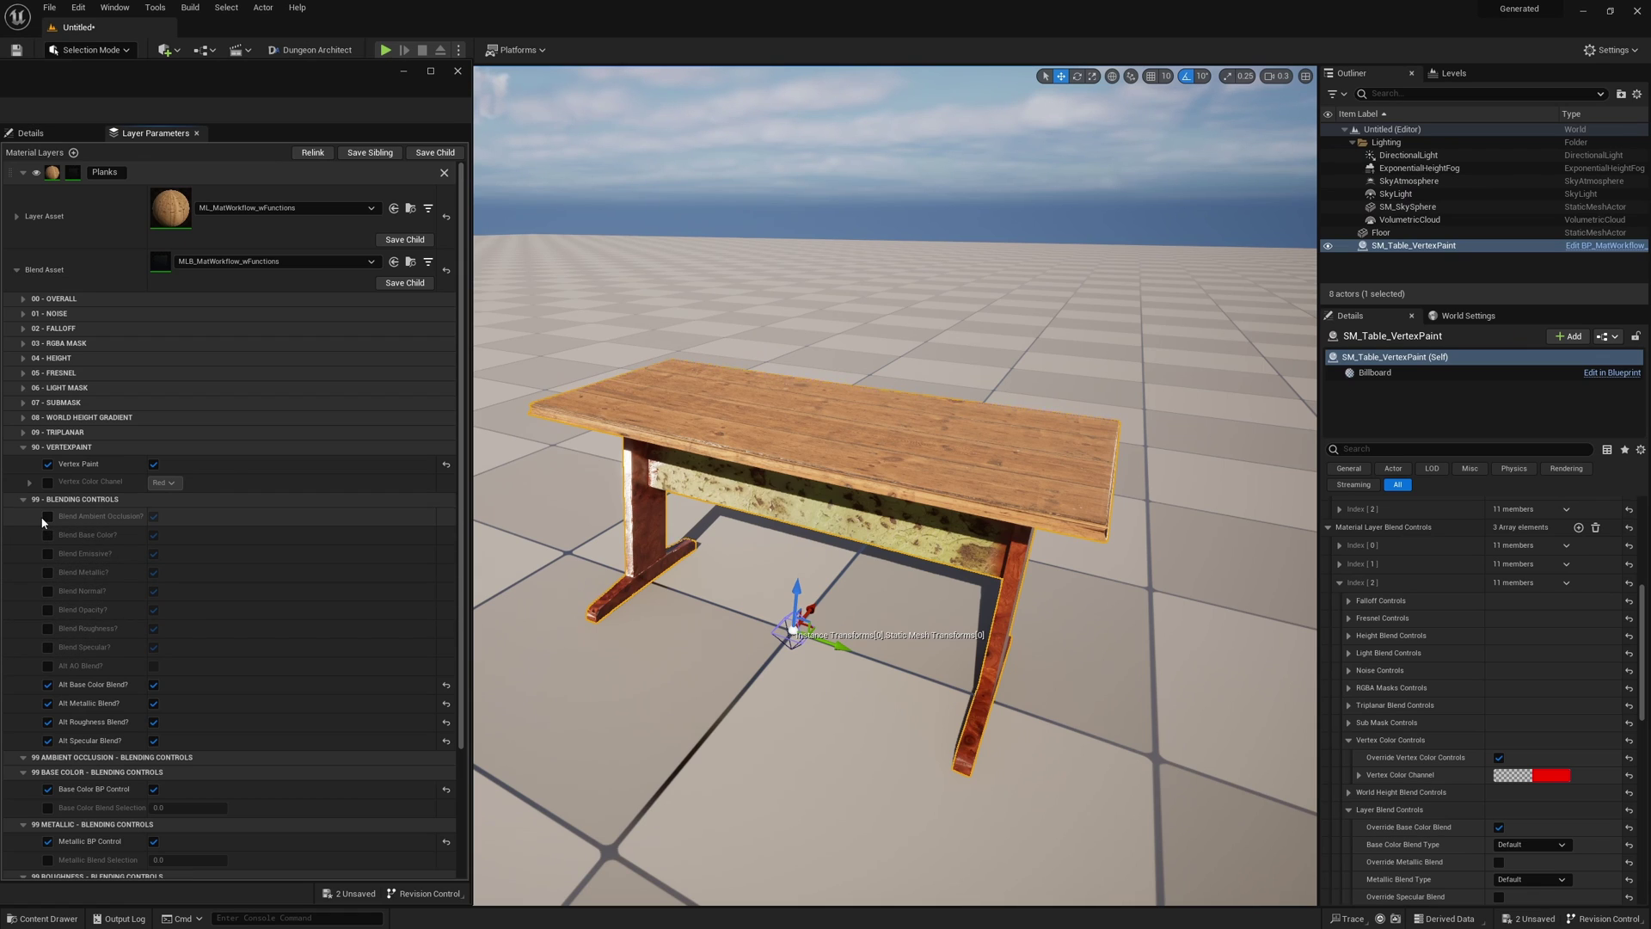
left_click(49, 516)
left_click(48, 551)
left_click(49, 572)
left_click(49, 590)
left_click(48, 610)
left_click(48, 629)
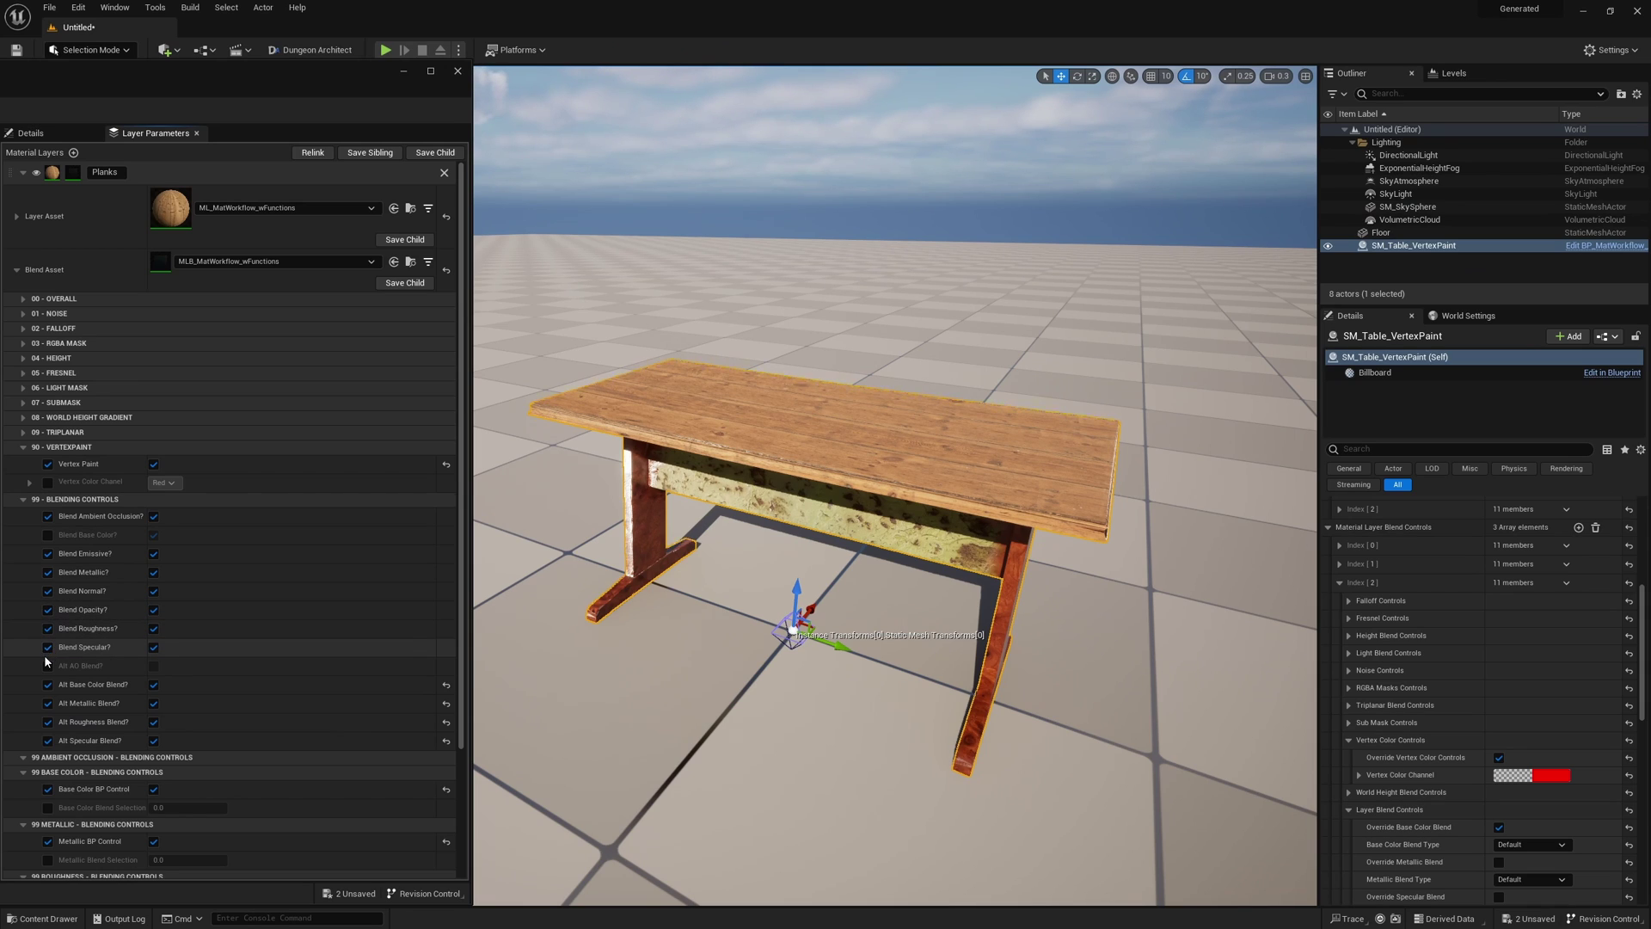
- Try the Planks layer with all its Blend options switched off, including Blend Base Color, except Blend Normal
left_click(153, 649)
left_click(153, 629)
left_click(153, 591)
left_click(153, 571)
left_click(154, 554)
left_click(153, 516)
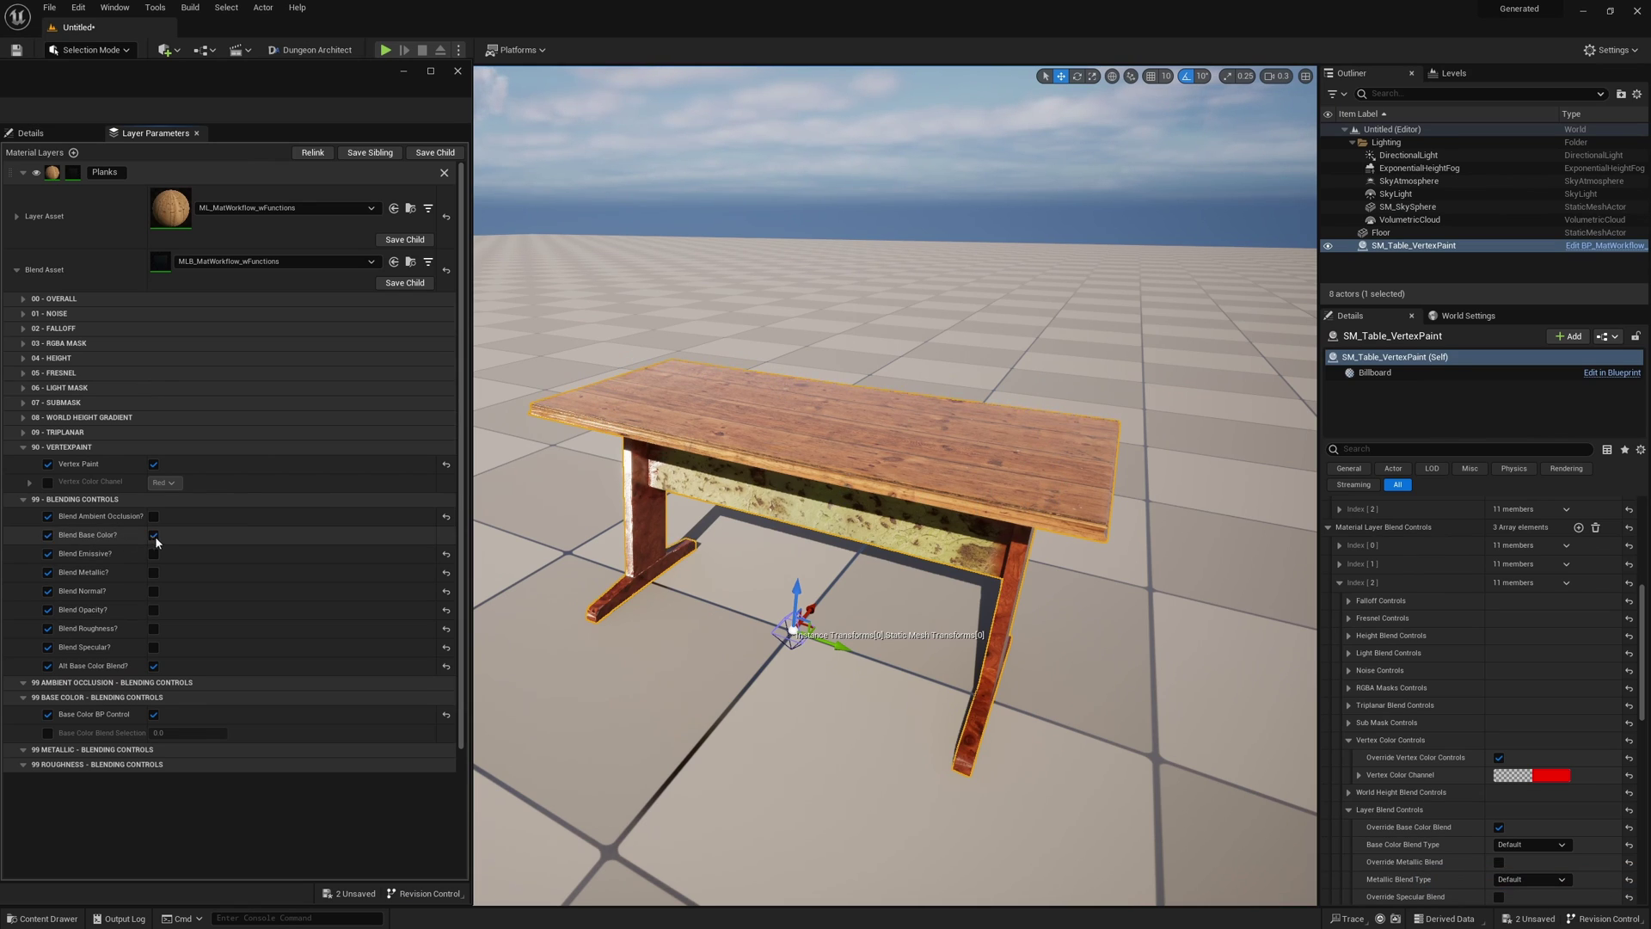
left_click(154, 535)
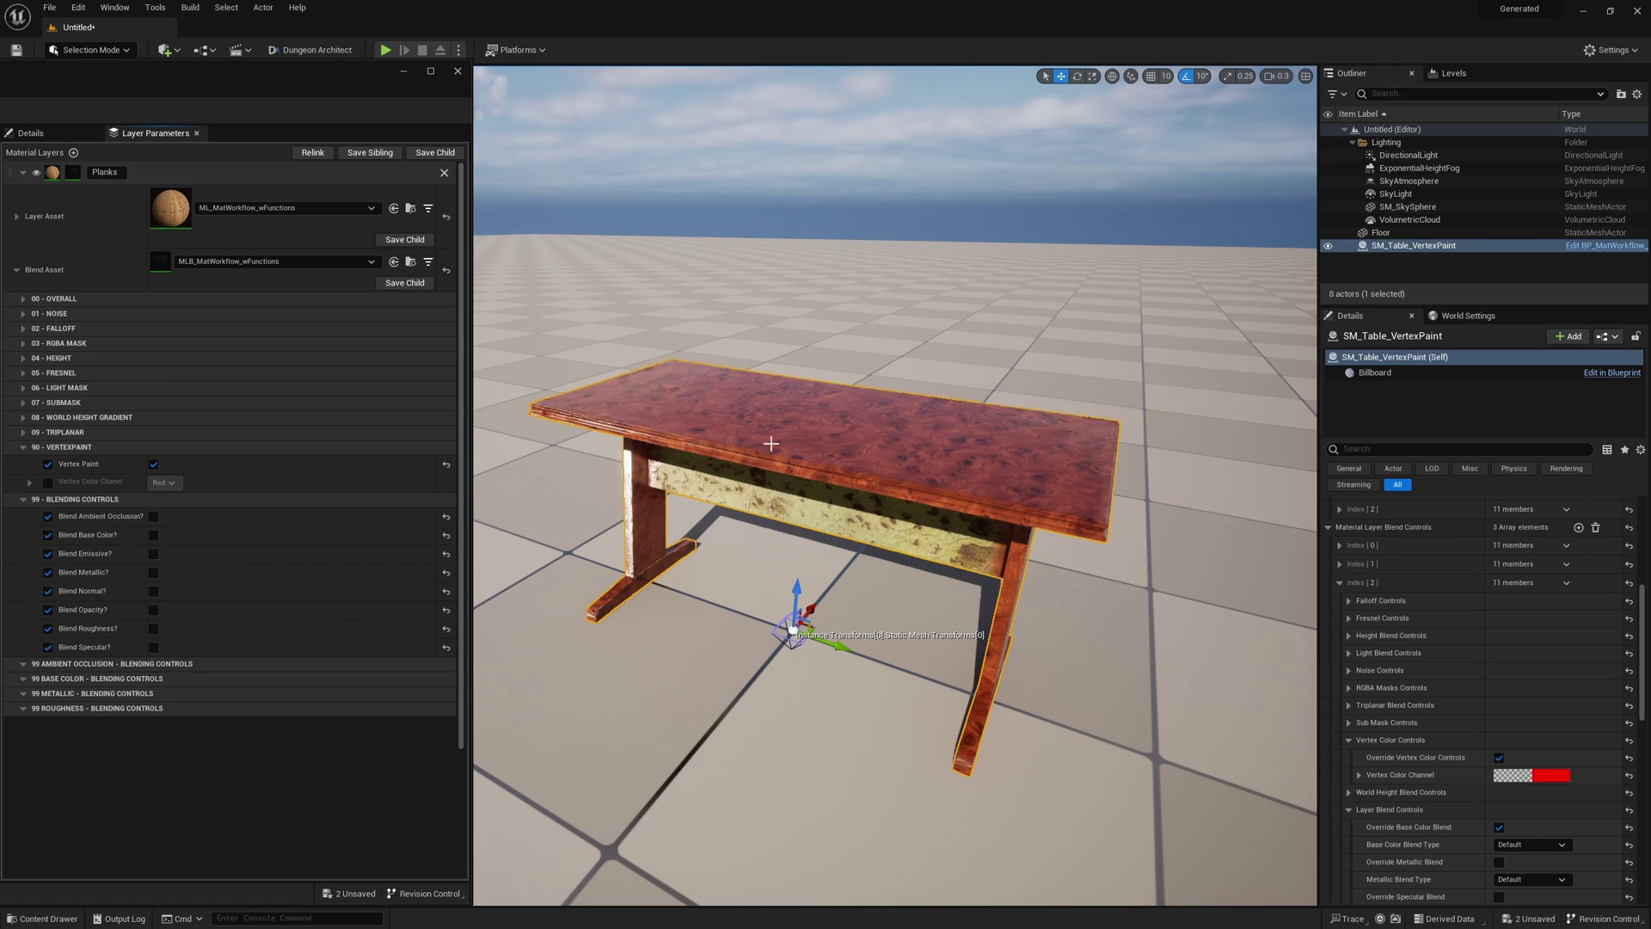
left_click(153, 592)
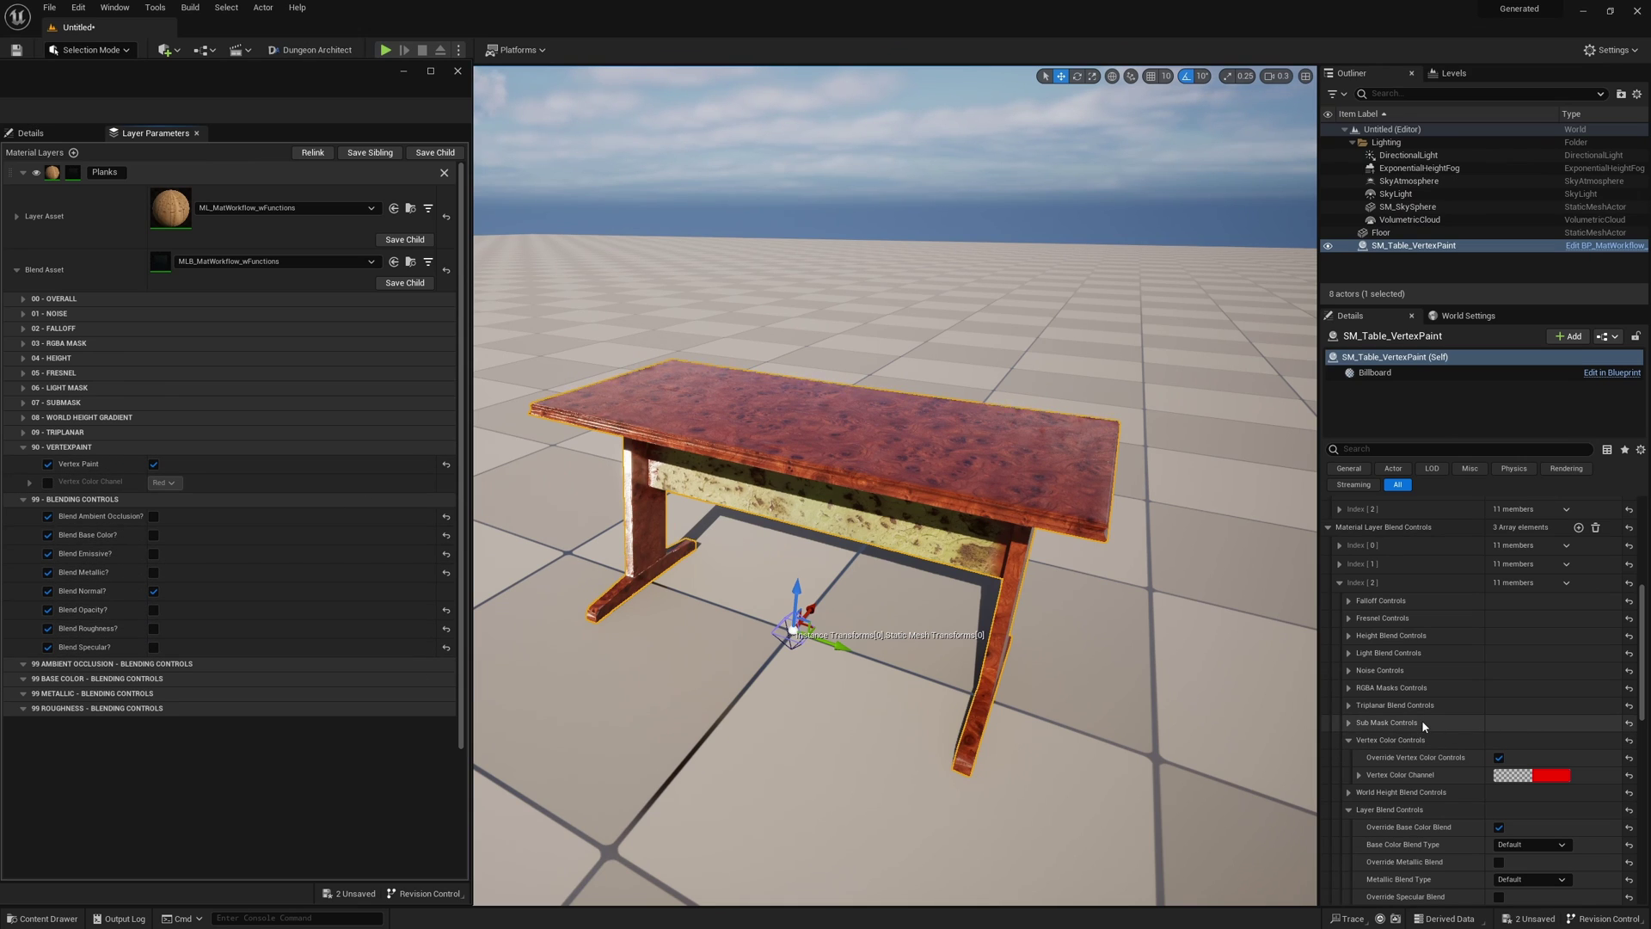
- Enable Override Normal for material layer index 2, try a Normal Strength of 20, and set it to 2
scroll(1423, 726, "up", 6)
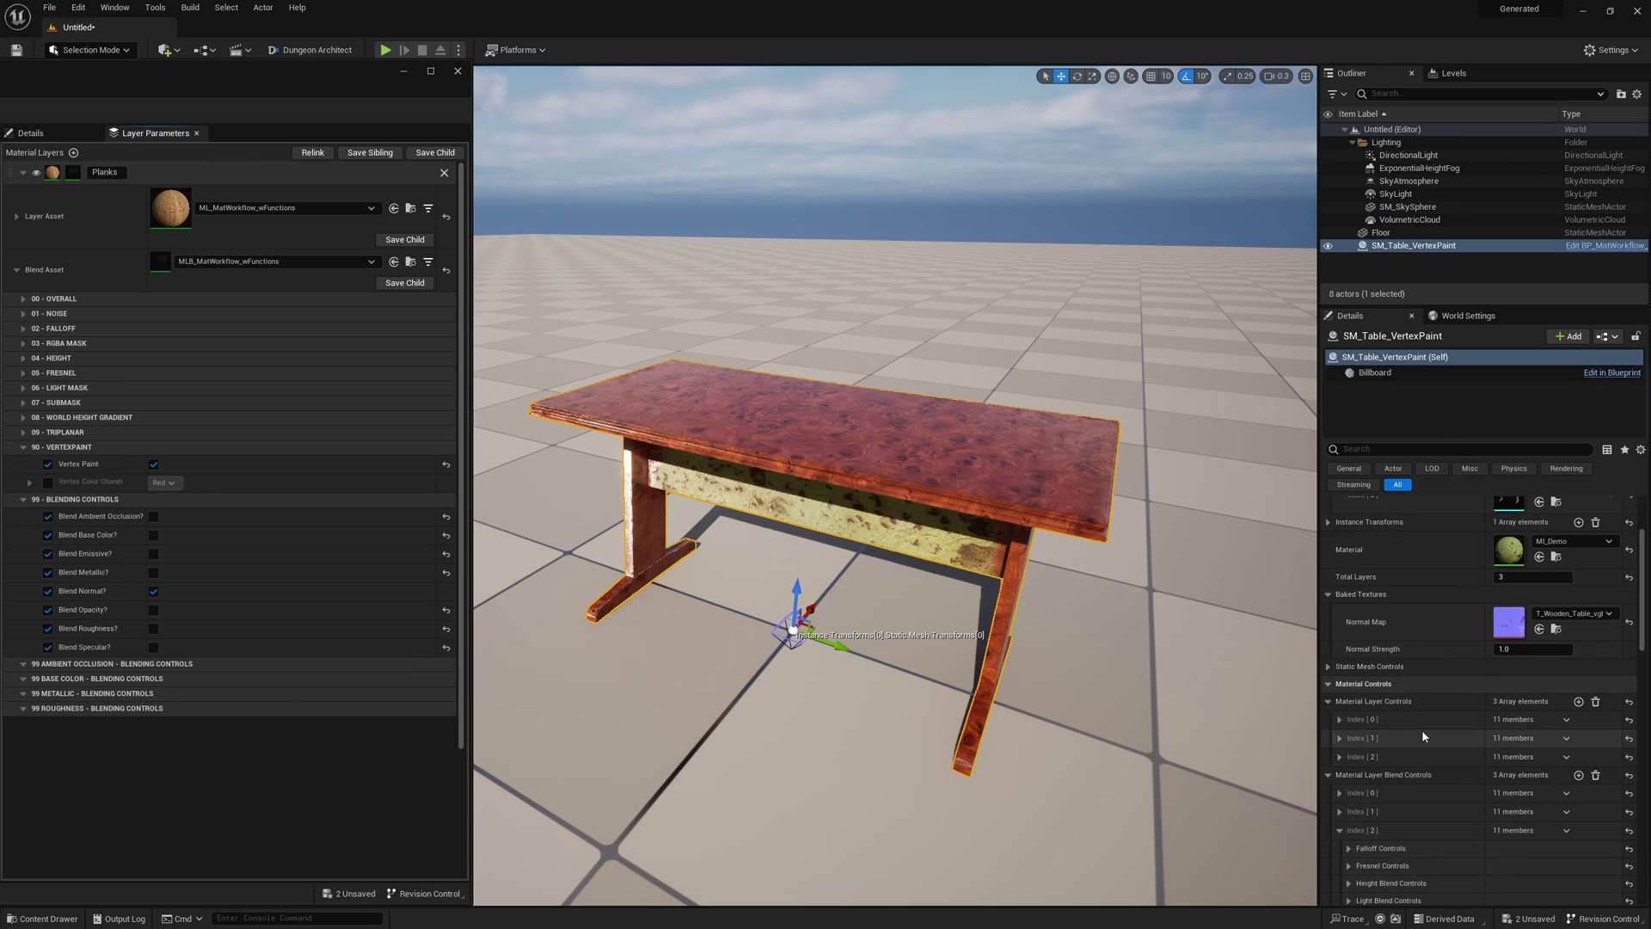
left_click(1356, 755)
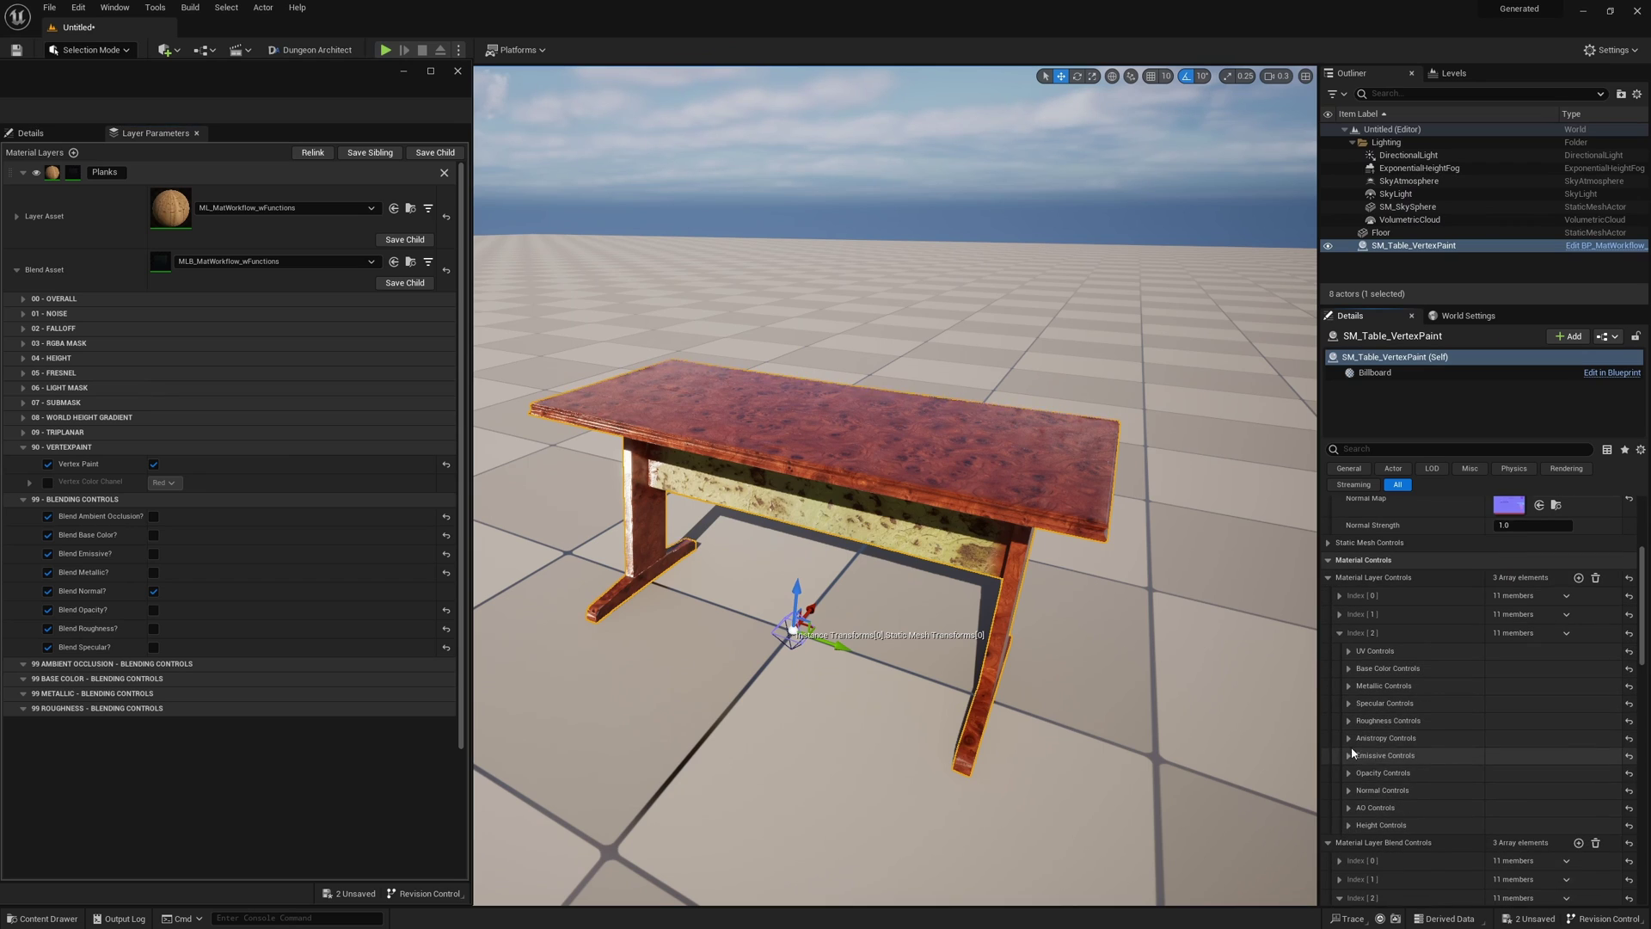
left_click(1499, 705)
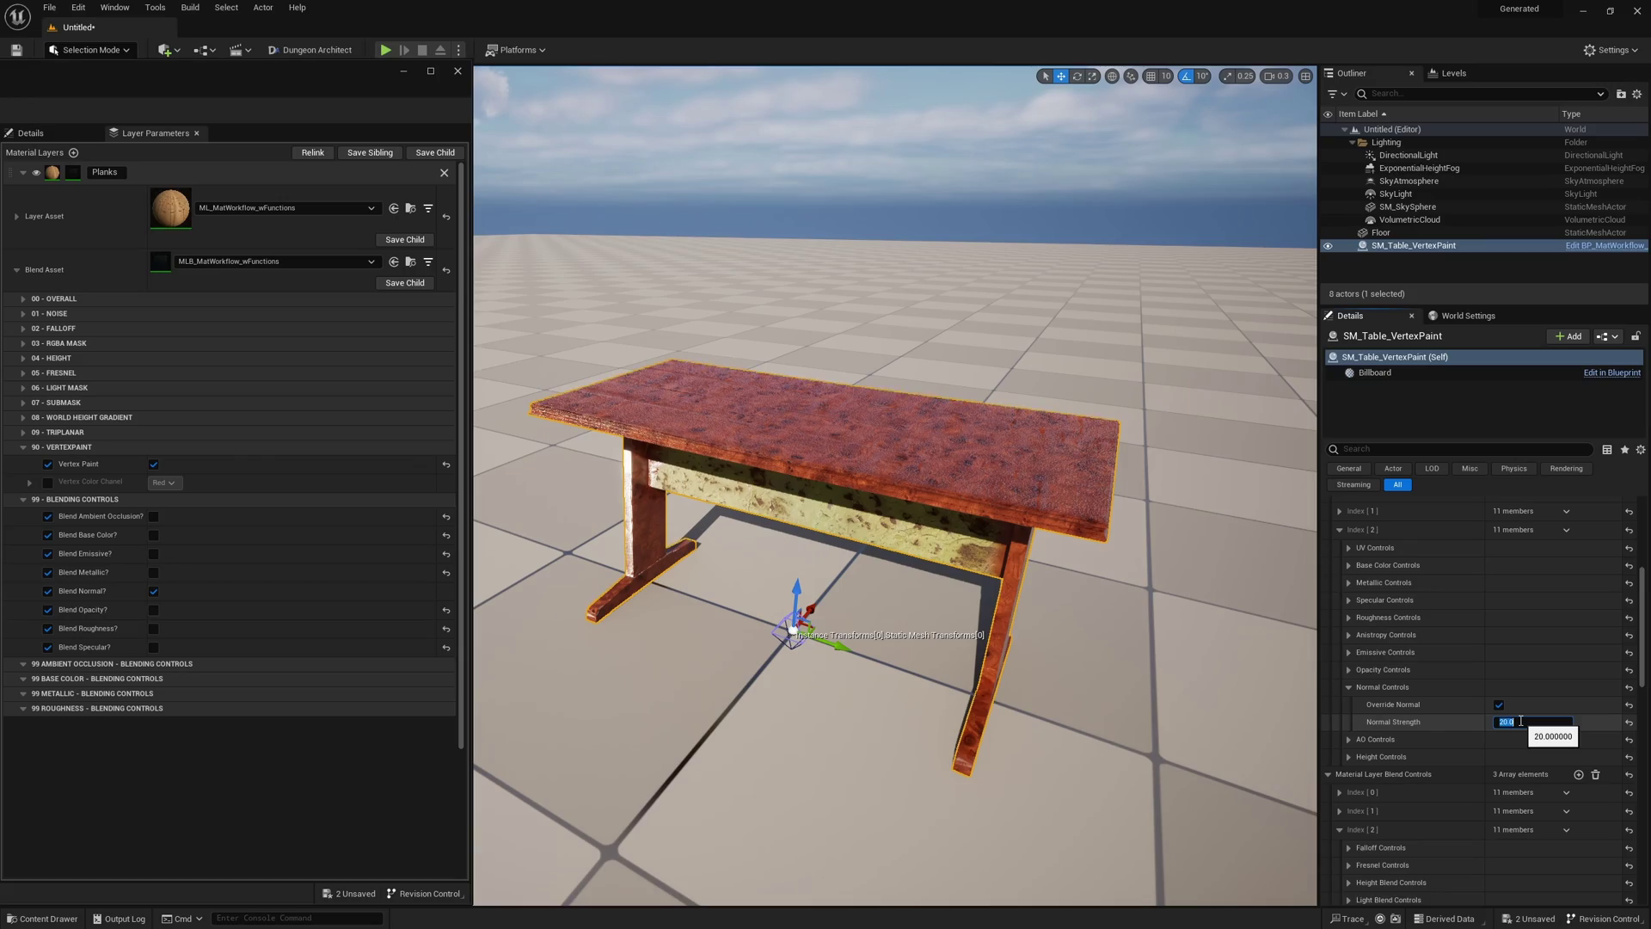
key("w")
mouse_move(894, 516)
right_mouse_down()
mouse_move(895, 551)
mouse_move(841, 534)
mouse_move(895, 495)
mouse_move(885, 557)
mouse_move(875, 508)
right_mouse_up()
double_click(1534, 722)
type("2")
key("Return")
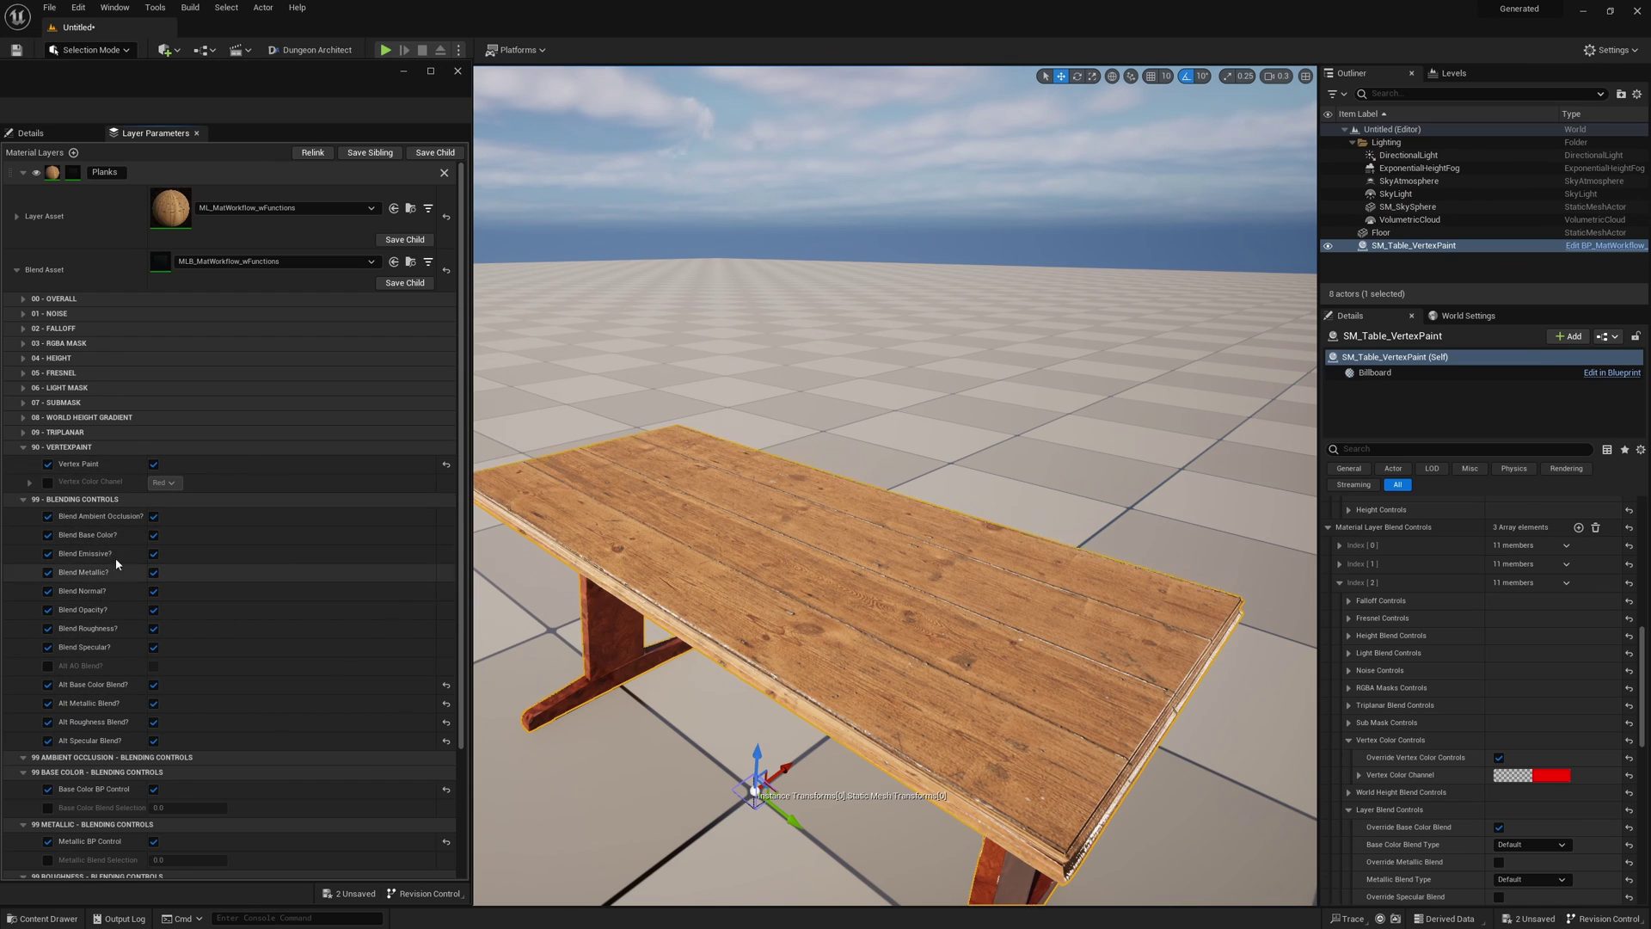
- Turn off Grade Base Color Texture in the Planks layer's Base Color parameters
left_click(22, 499)
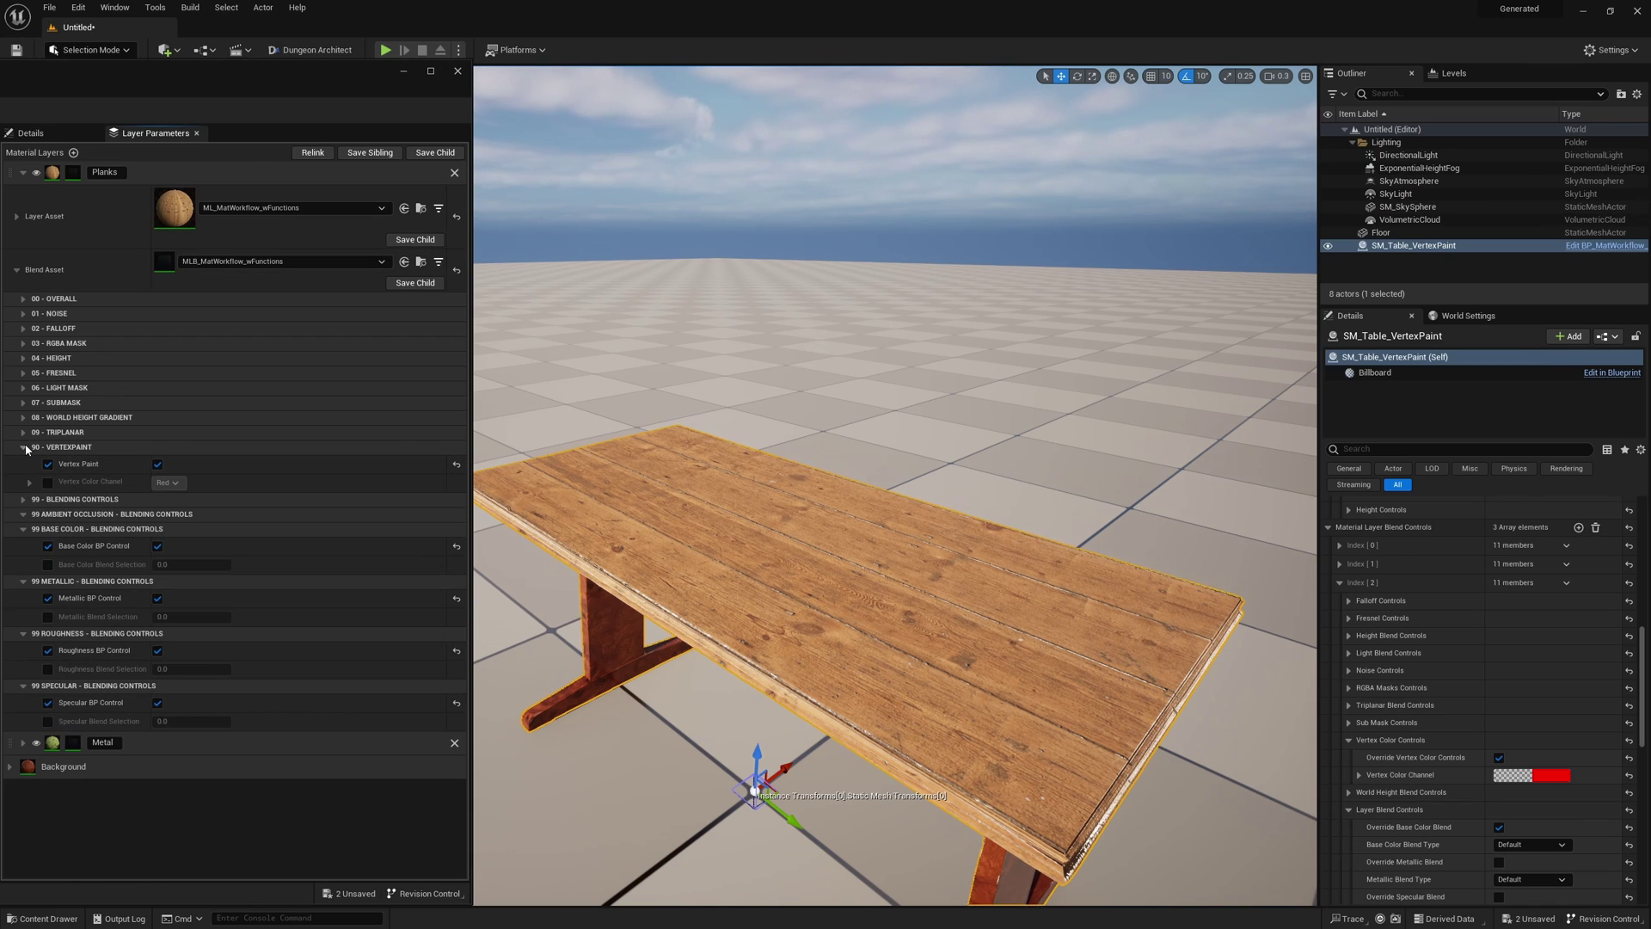
left_click(16, 216)
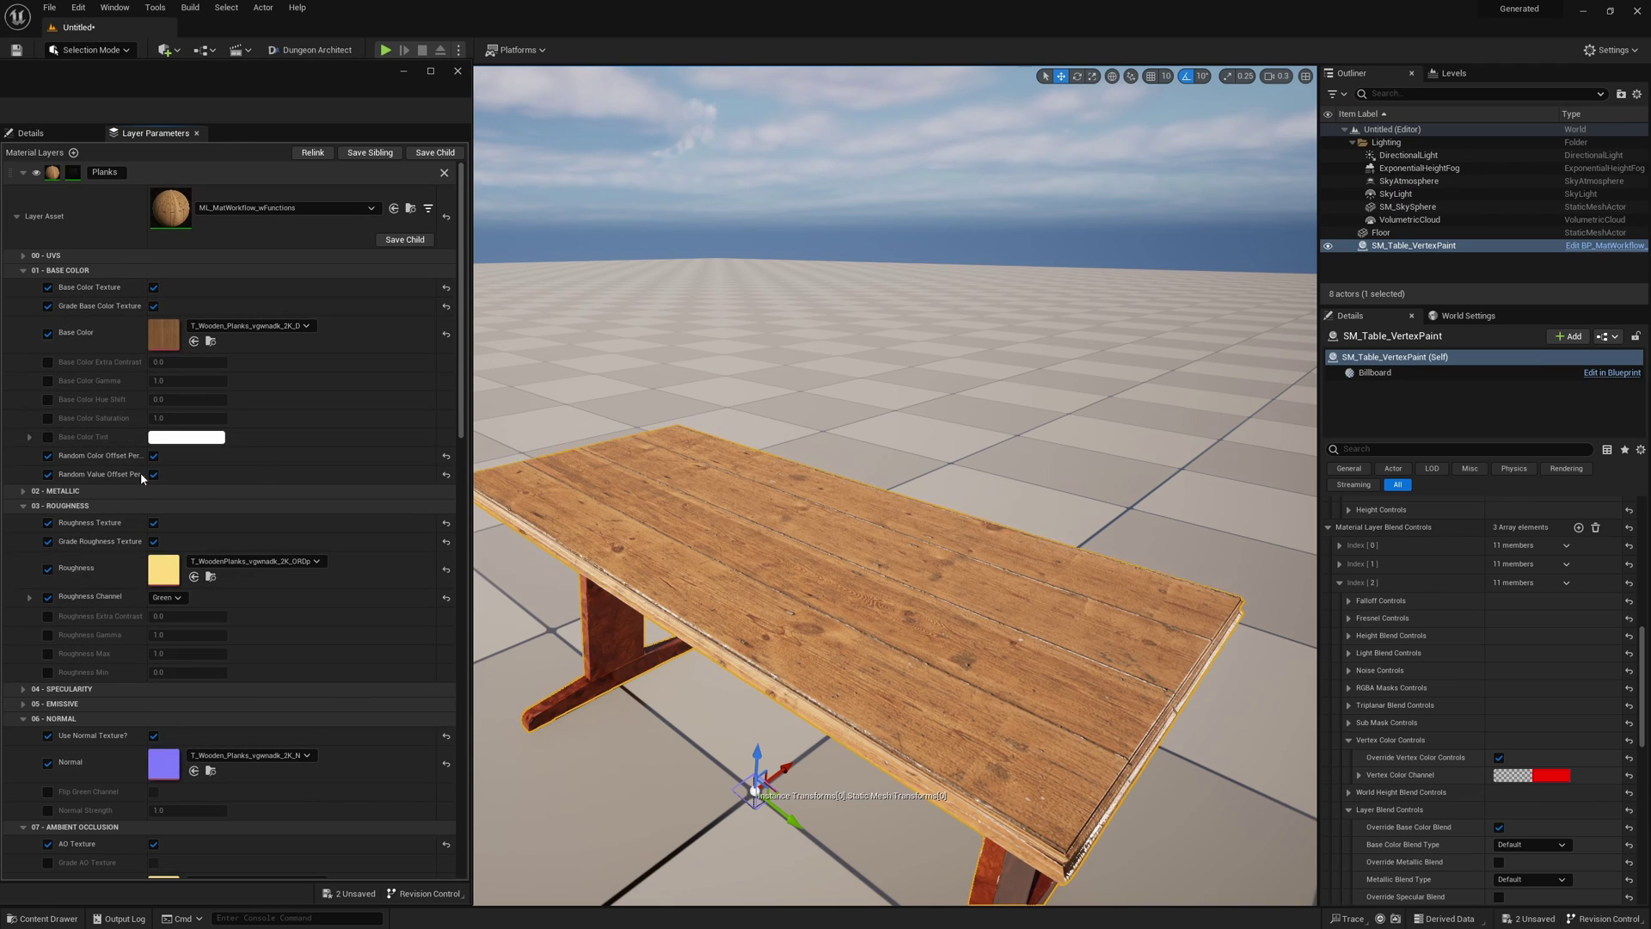
left_click(154, 307)
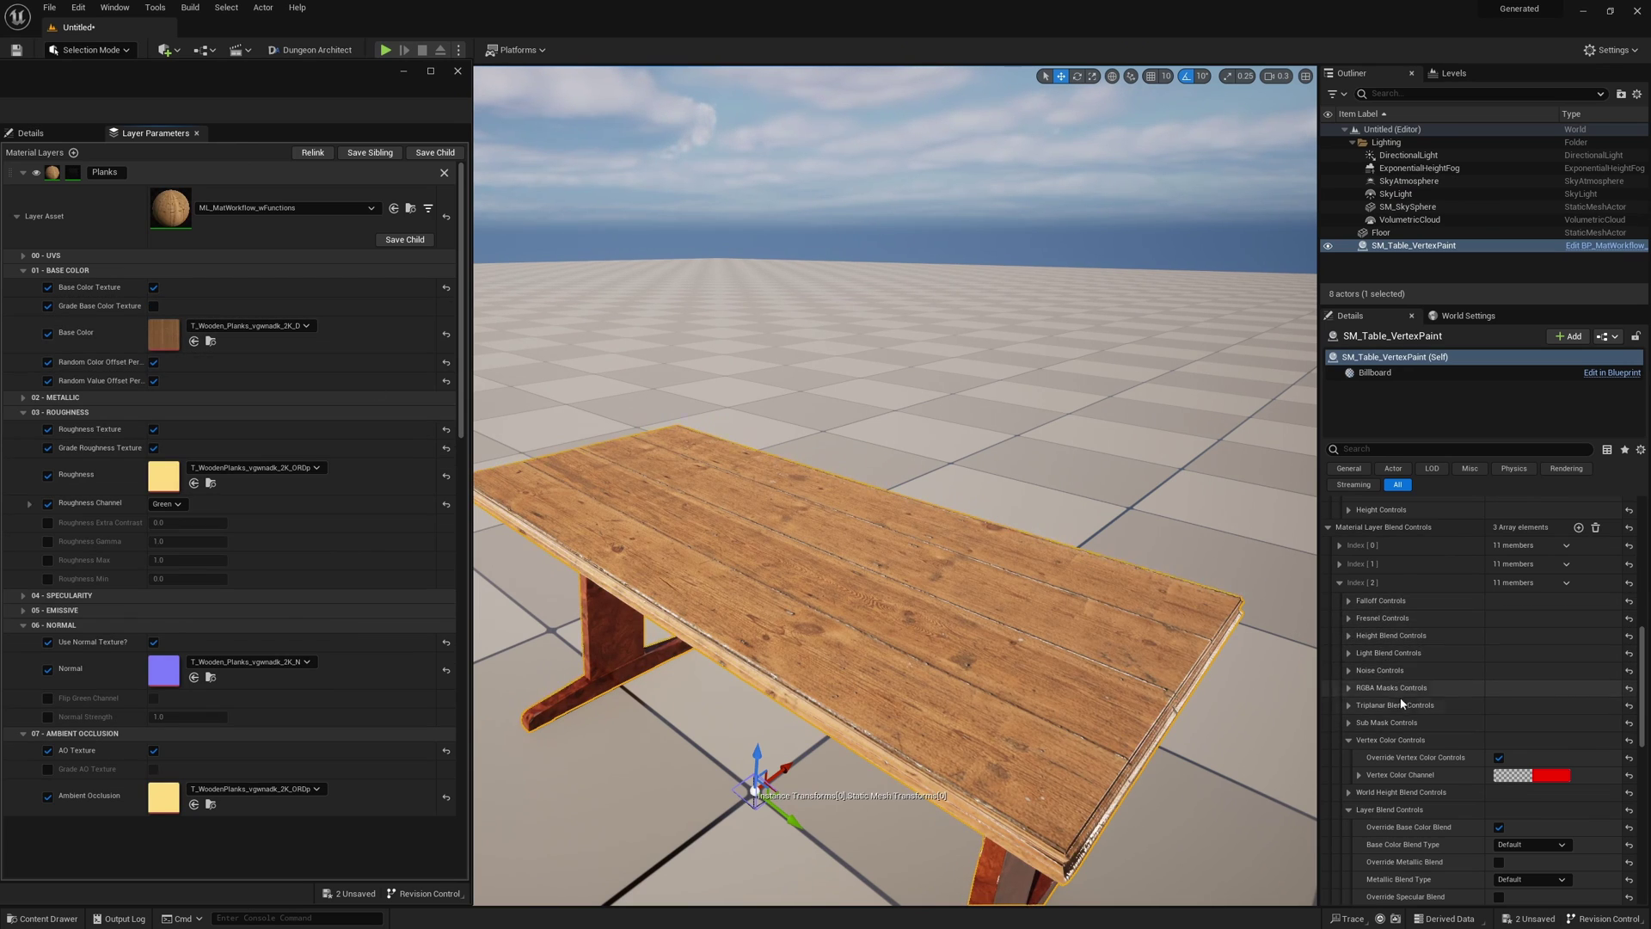
- Set the Base Color Tint of material layer index 2 to magenta, and turn the Planks layer's Grade Base Color Texture back on
scroll(1380, 701, "up", 2)
scroll(1386, 707, "up", 5)
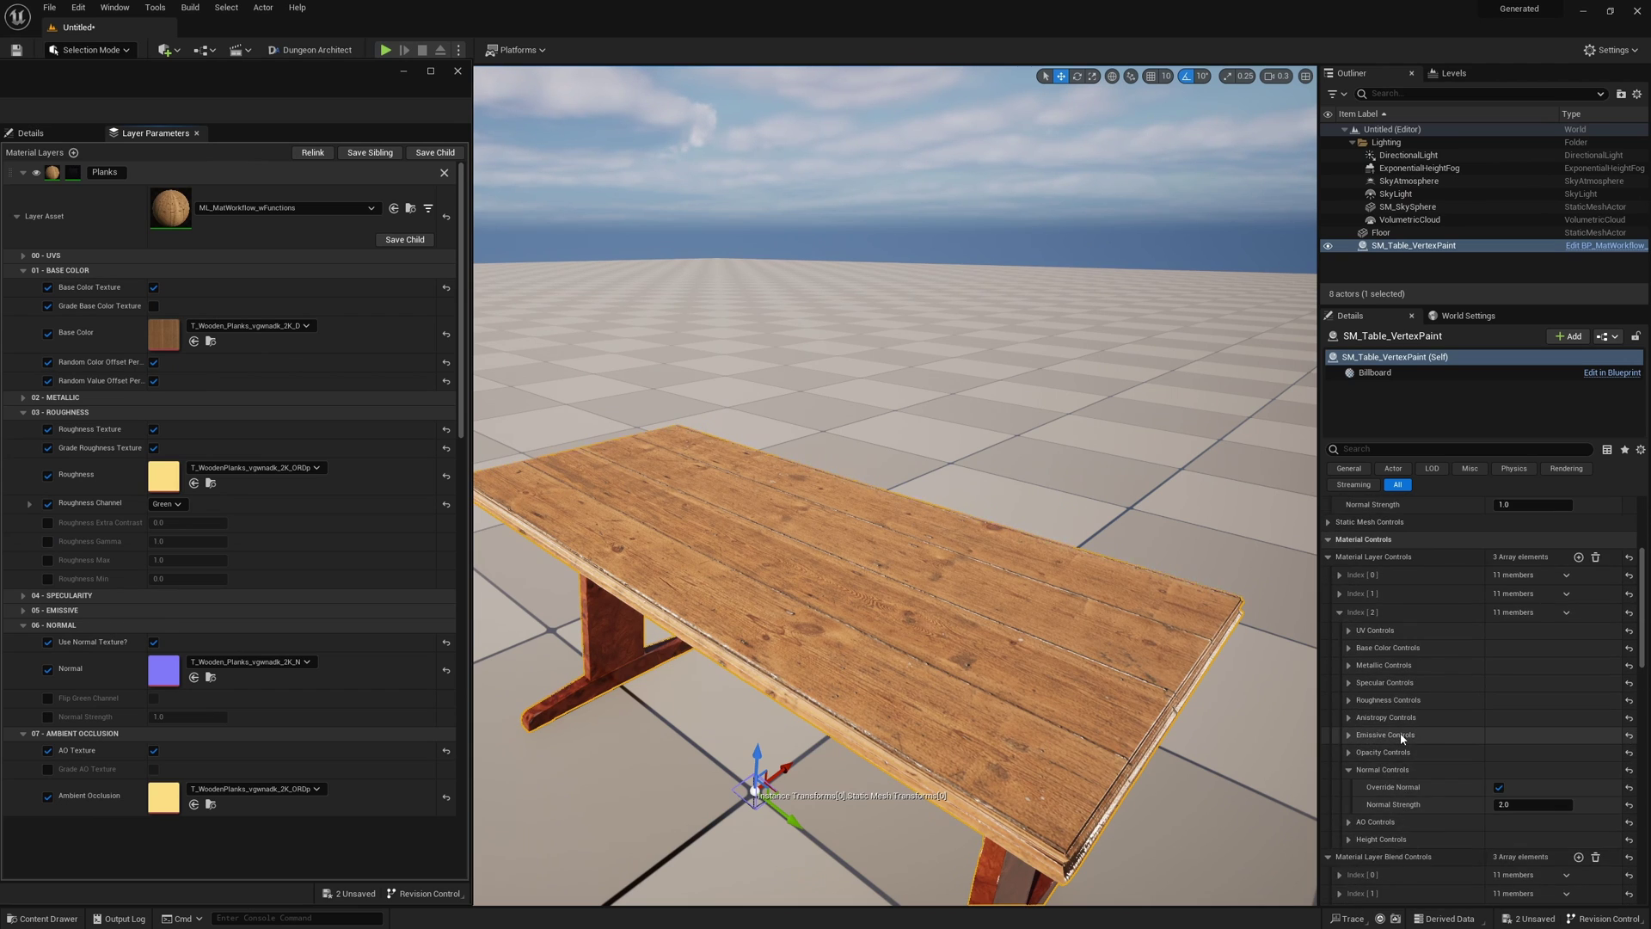
left_click(1349, 606)
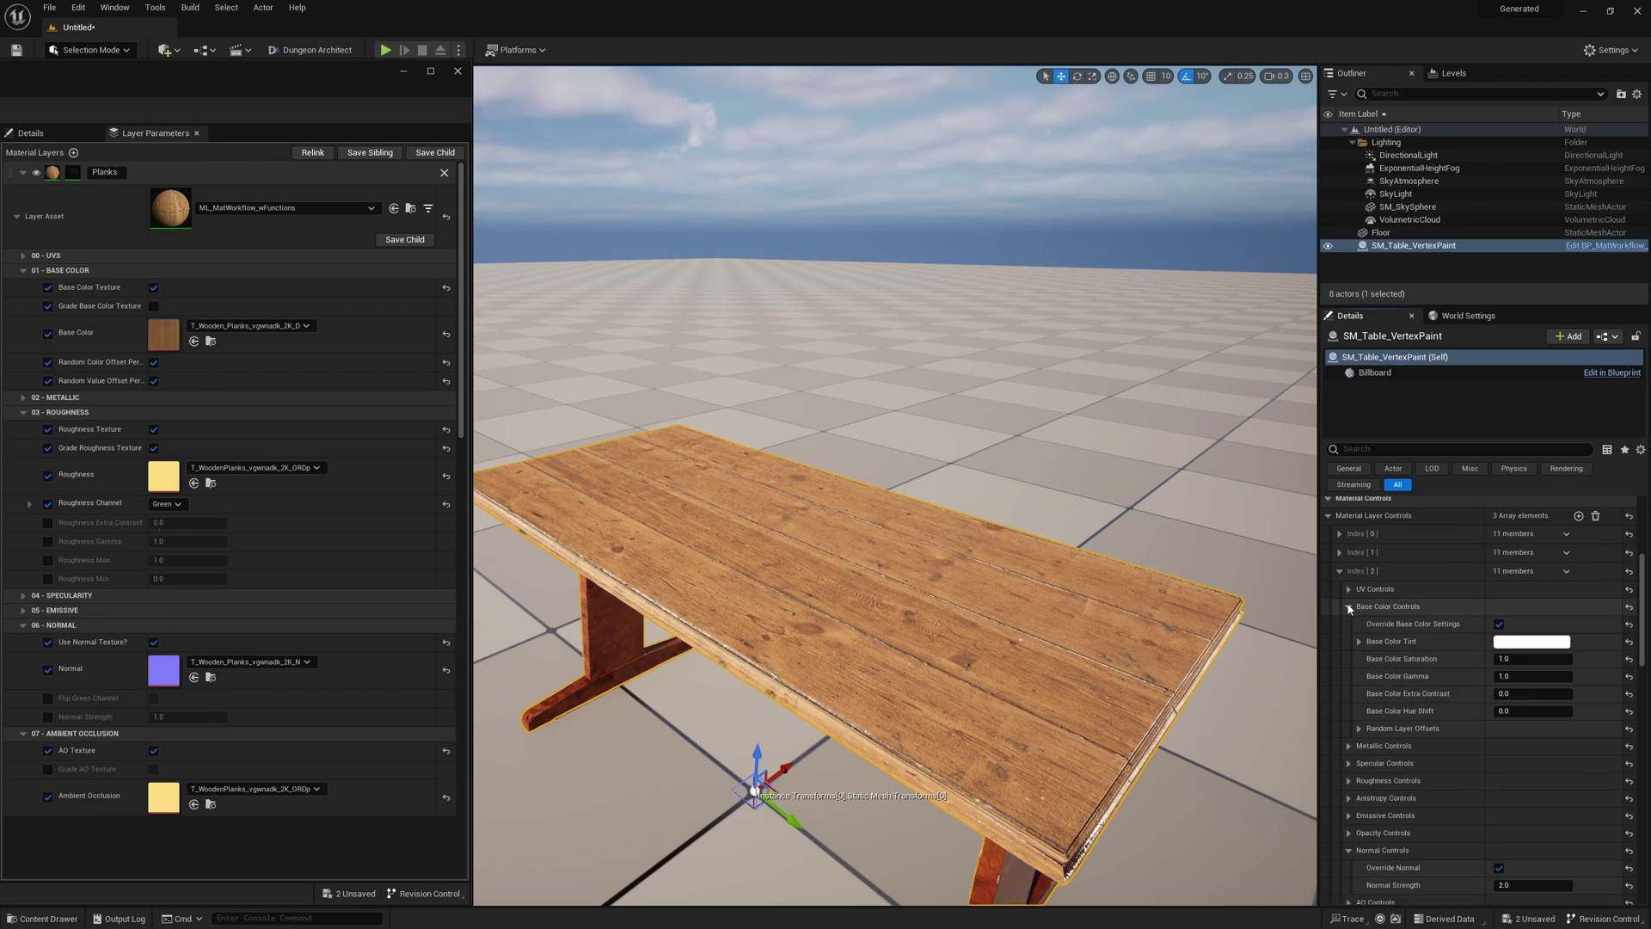
left_click(1517, 643)
left_click(1333, 639)
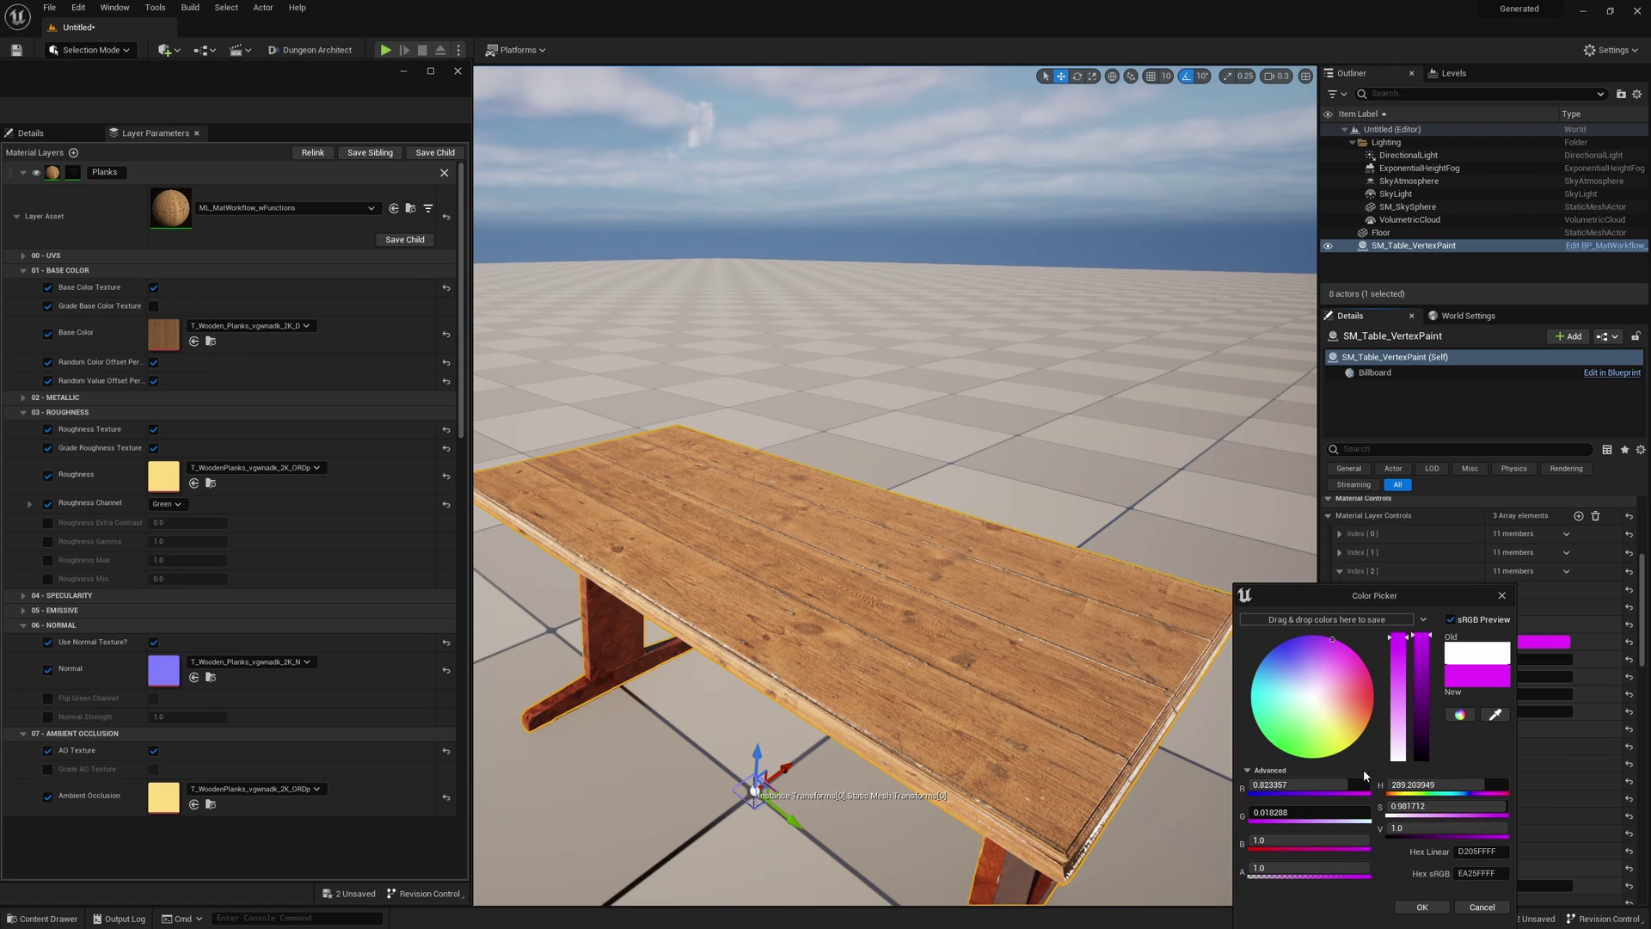
left_click(1421, 907)
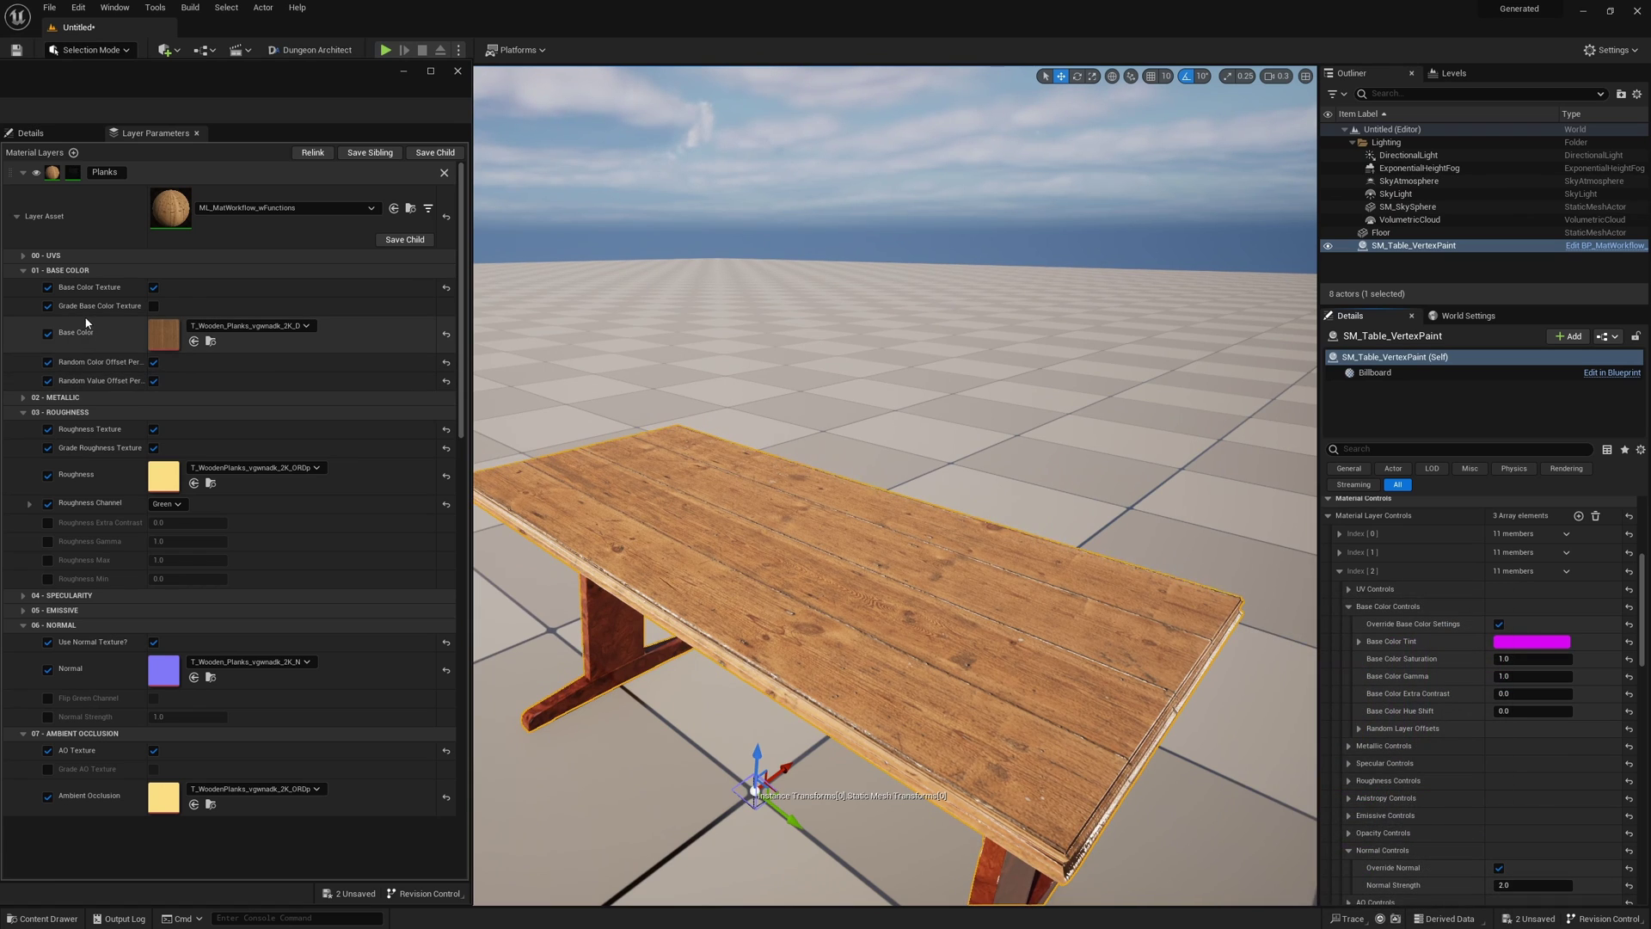
left_click(153, 306)
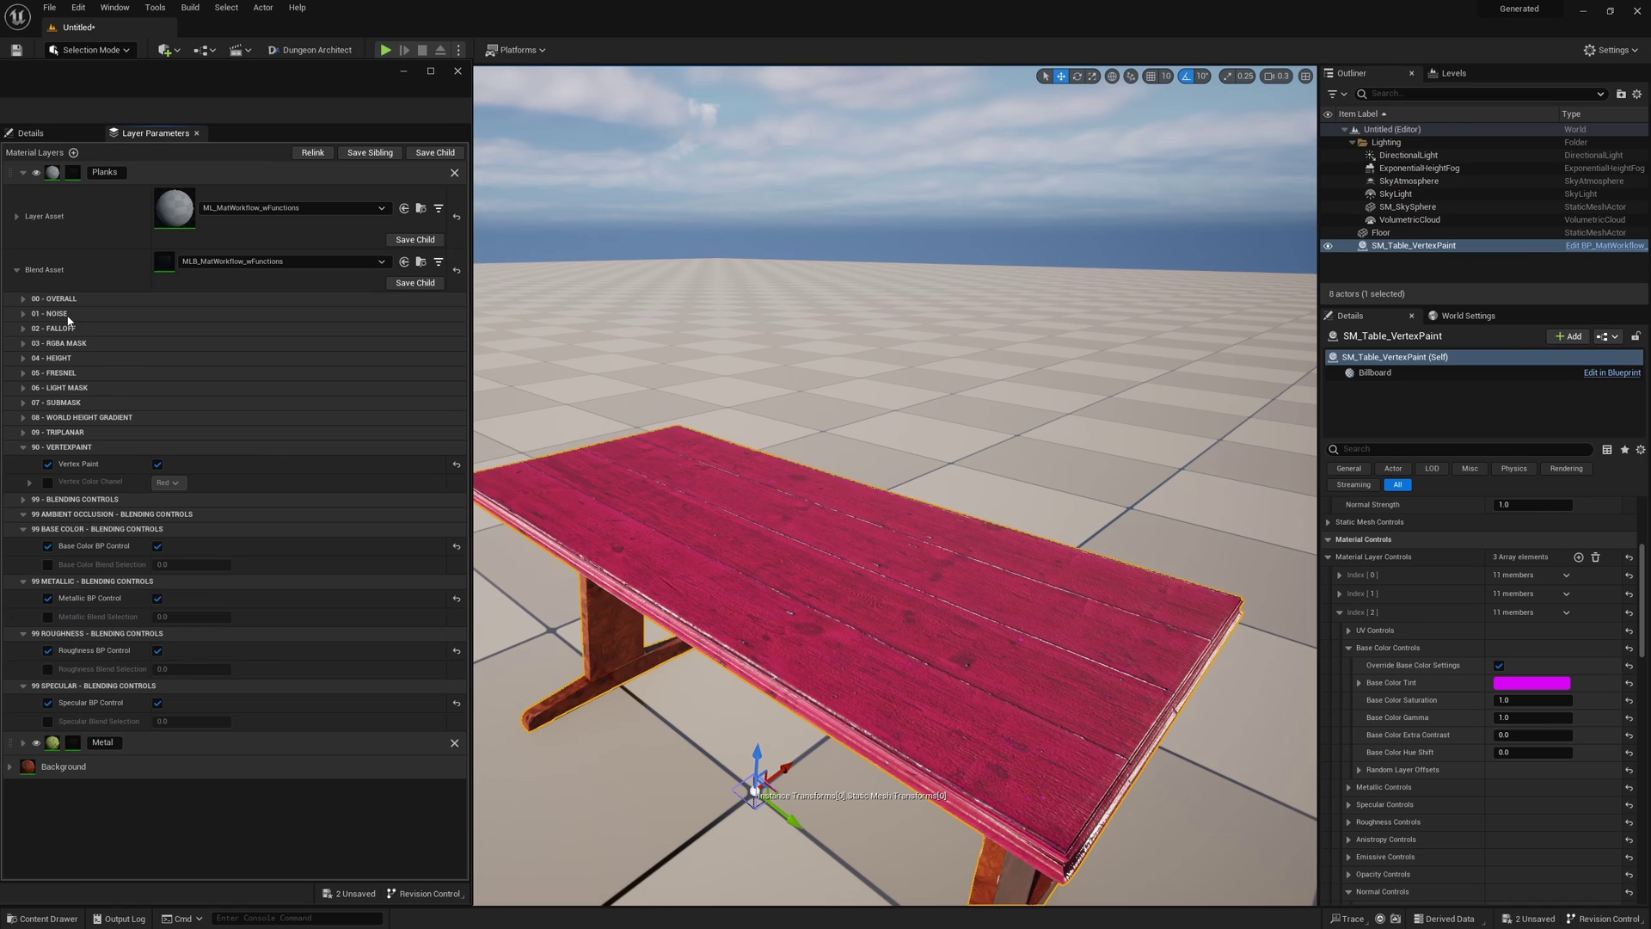
- Enable Noise Breakup on the Planks layer's blend with Noise Extra Contrast 0.5 and Noise Scale 2
left_click(23, 313)
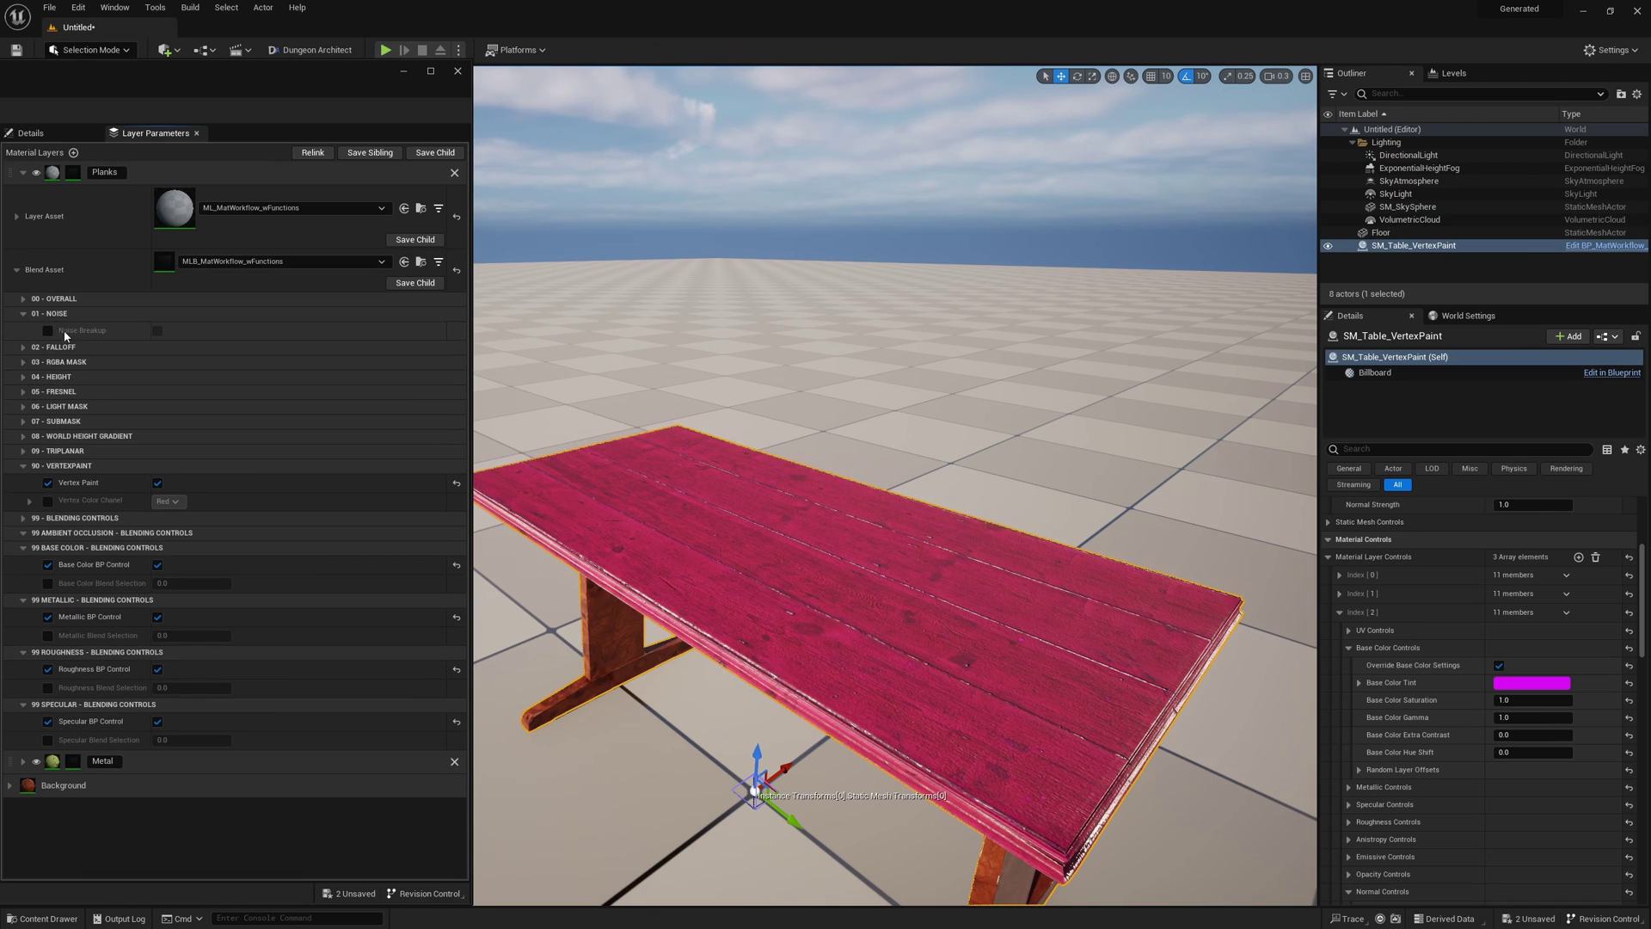
left_click(48, 330)
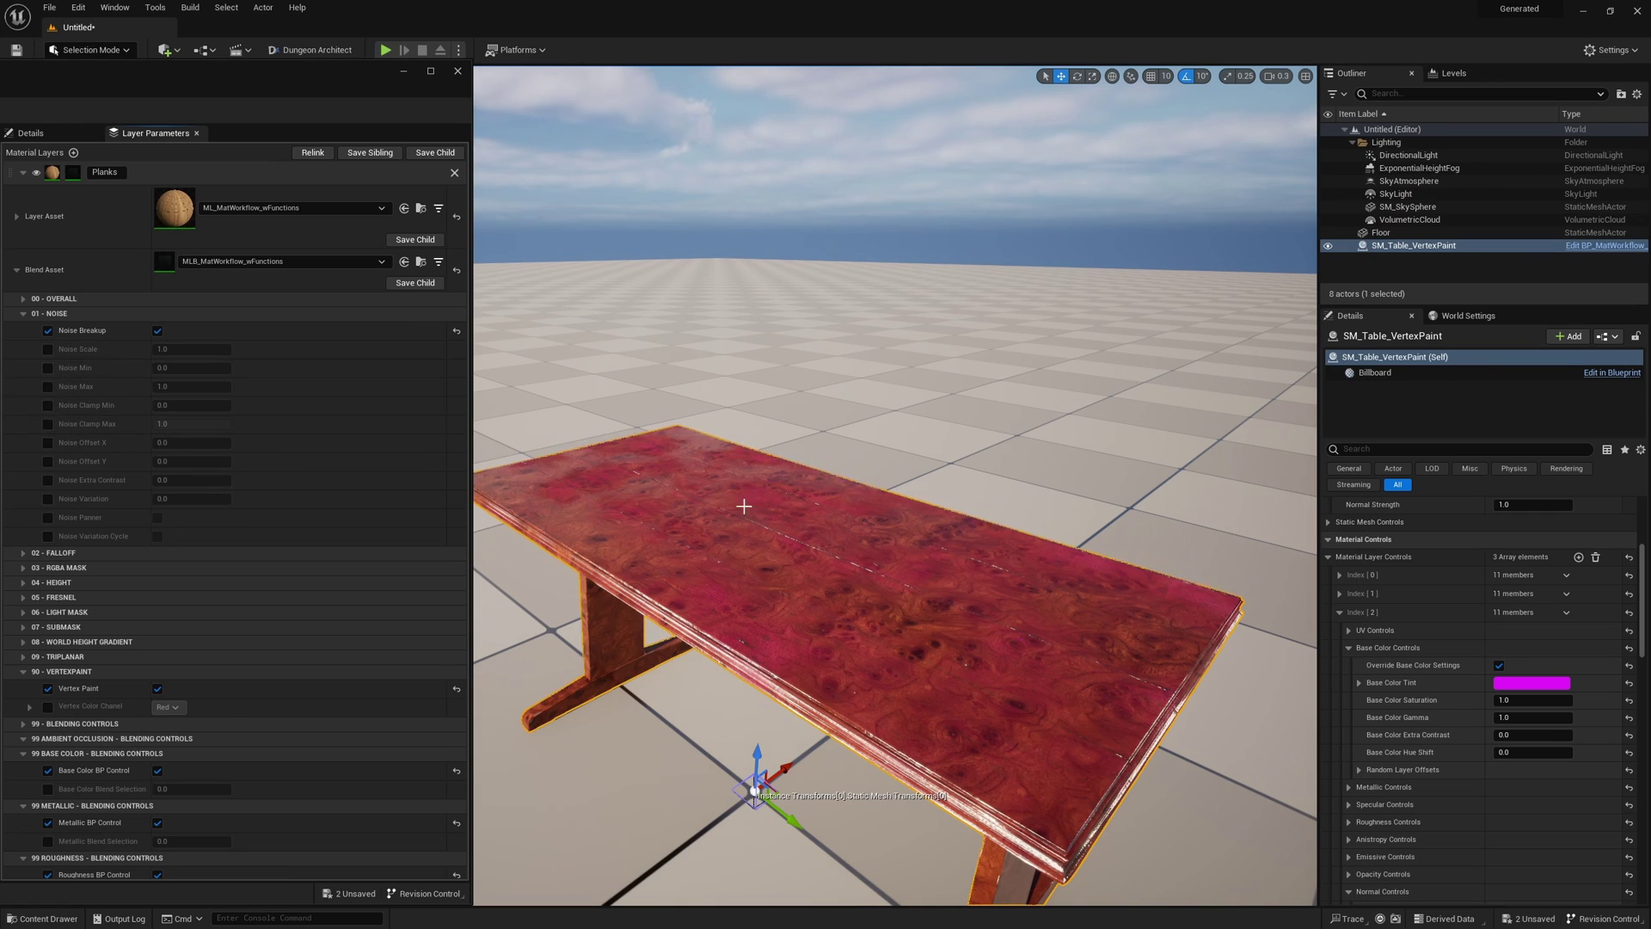
left_click(49, 480)
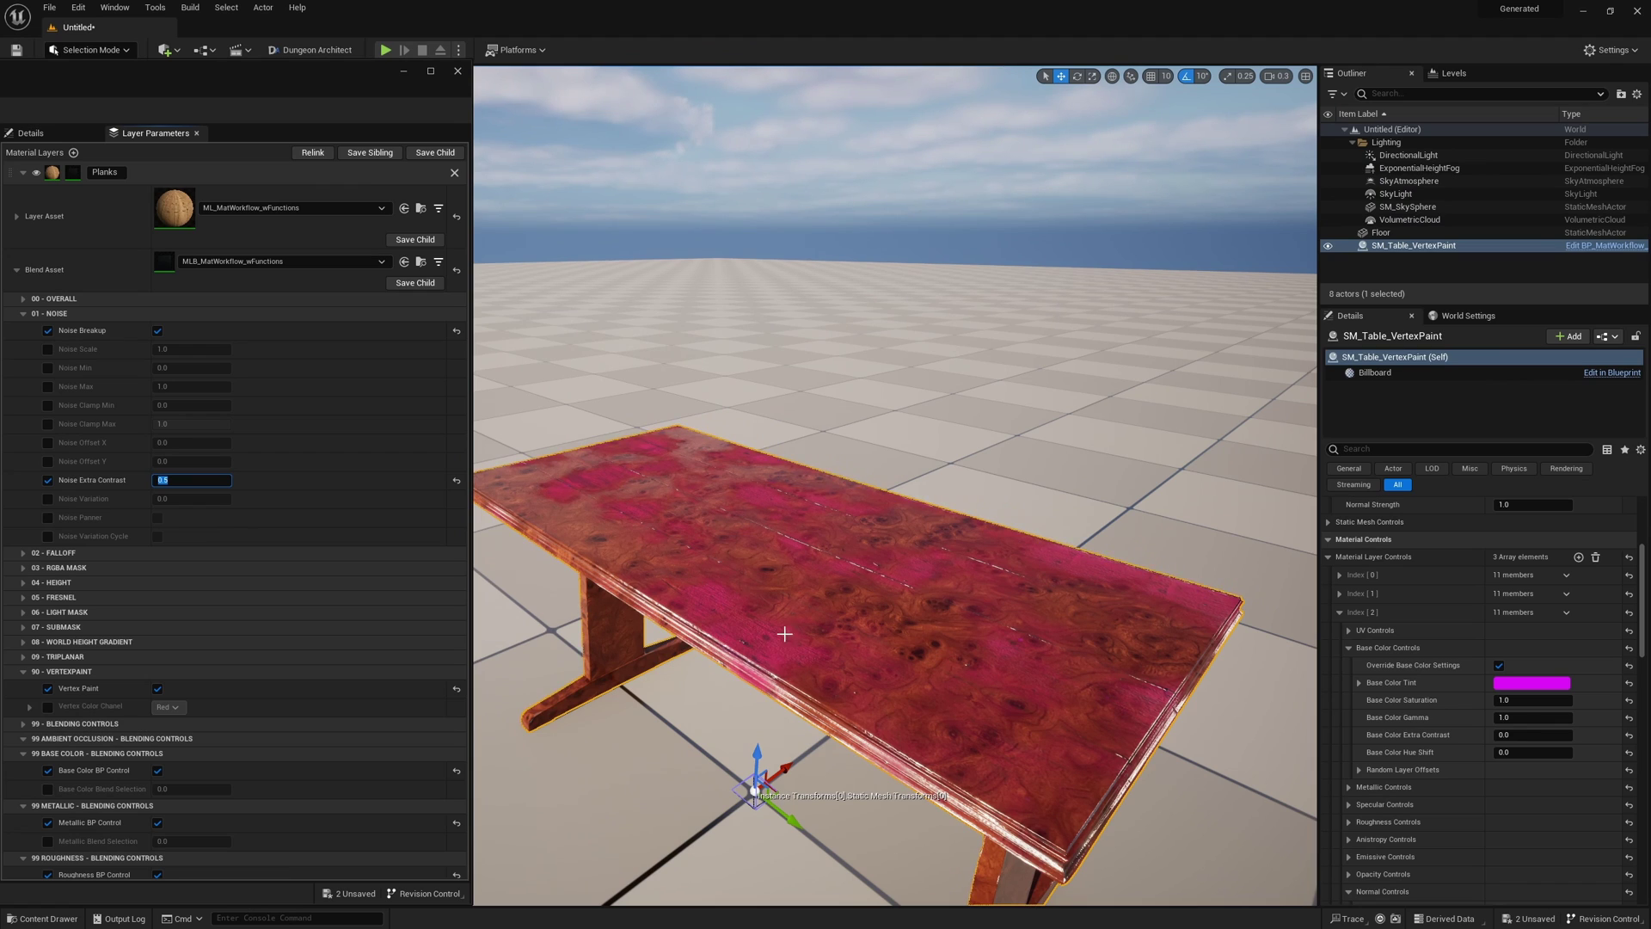
left_click(65, 348)
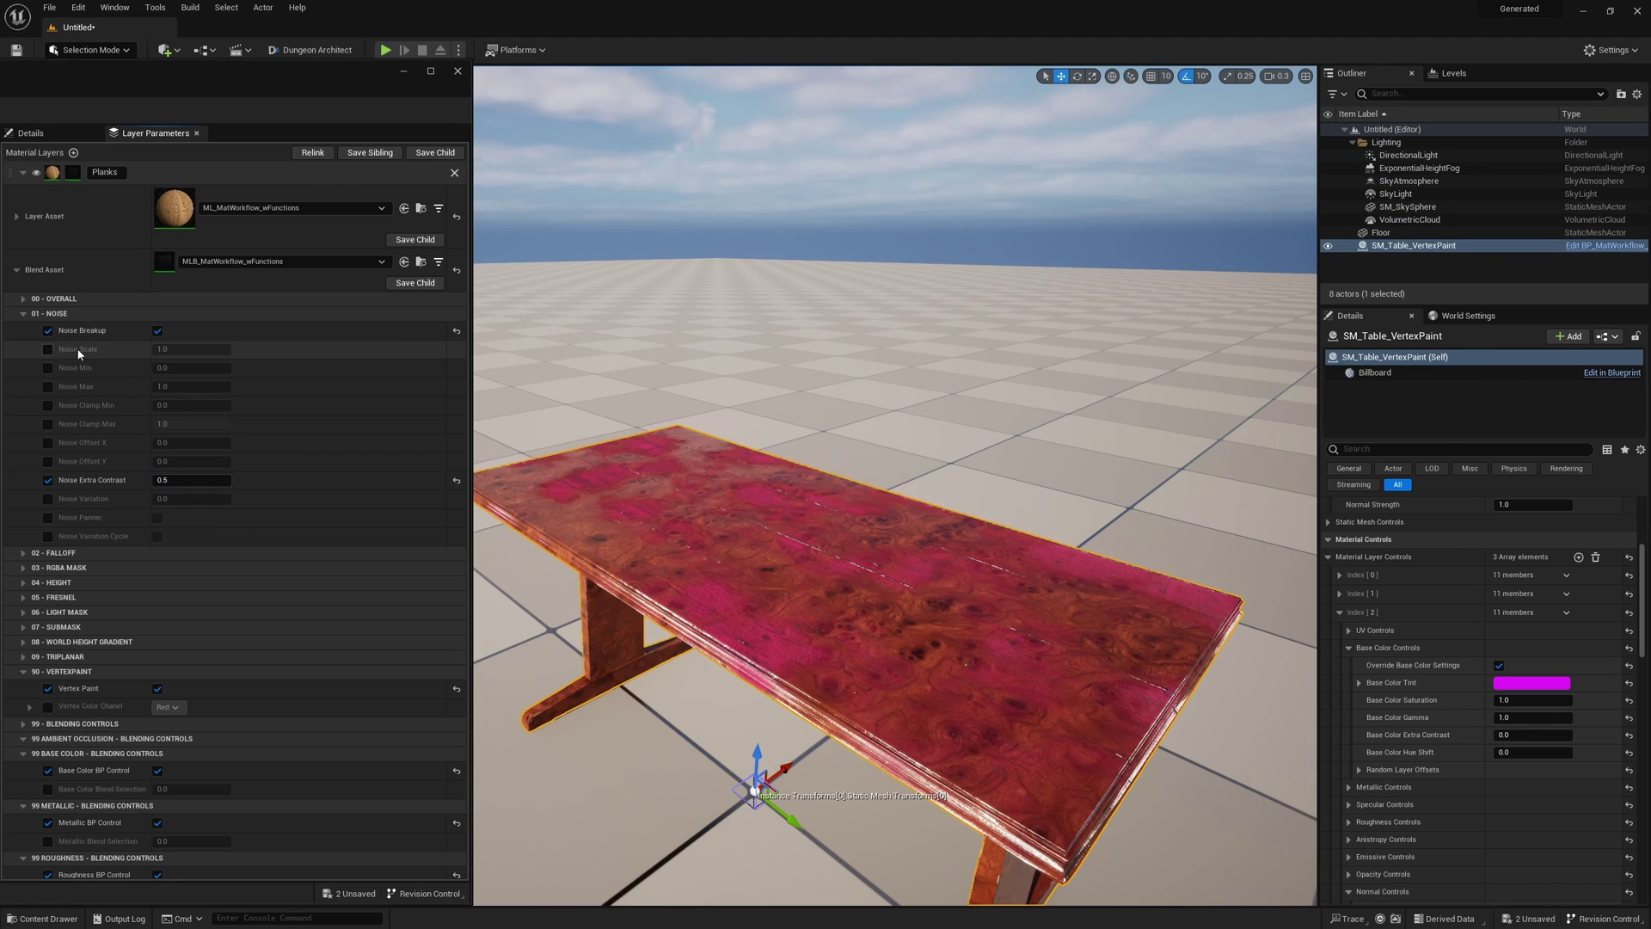
type("2")
key("Return")
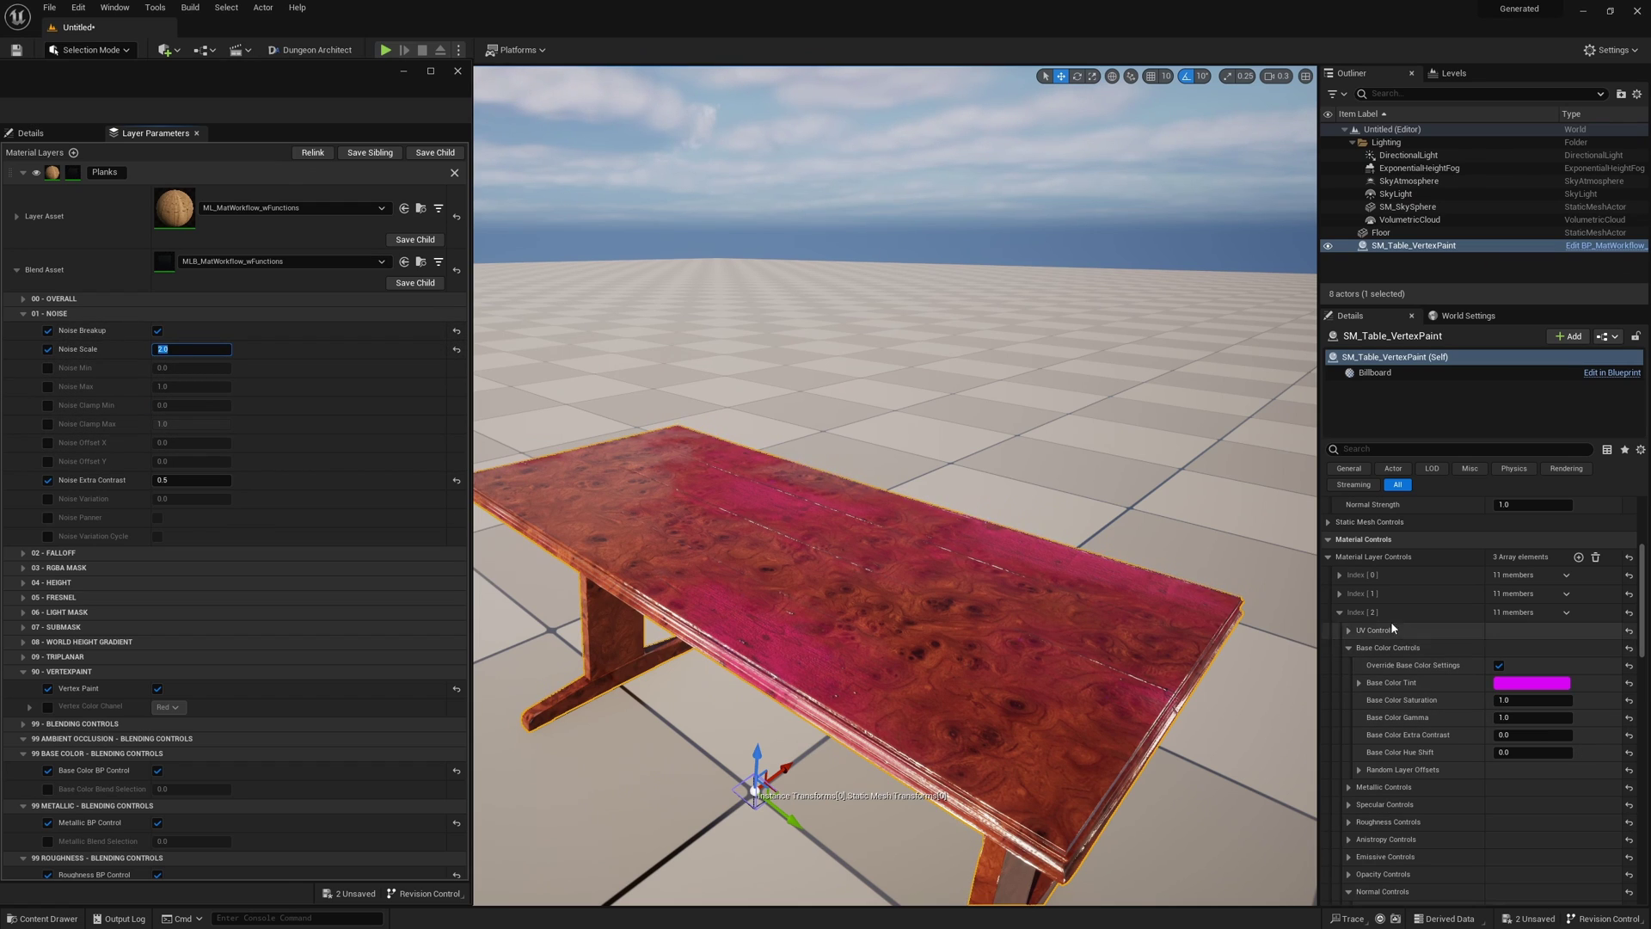
- Enable Override Noise Controls for blend index 2 with Noise Extra Contrast 1 and Noise Scale 0.5
left_click(1339, 613)
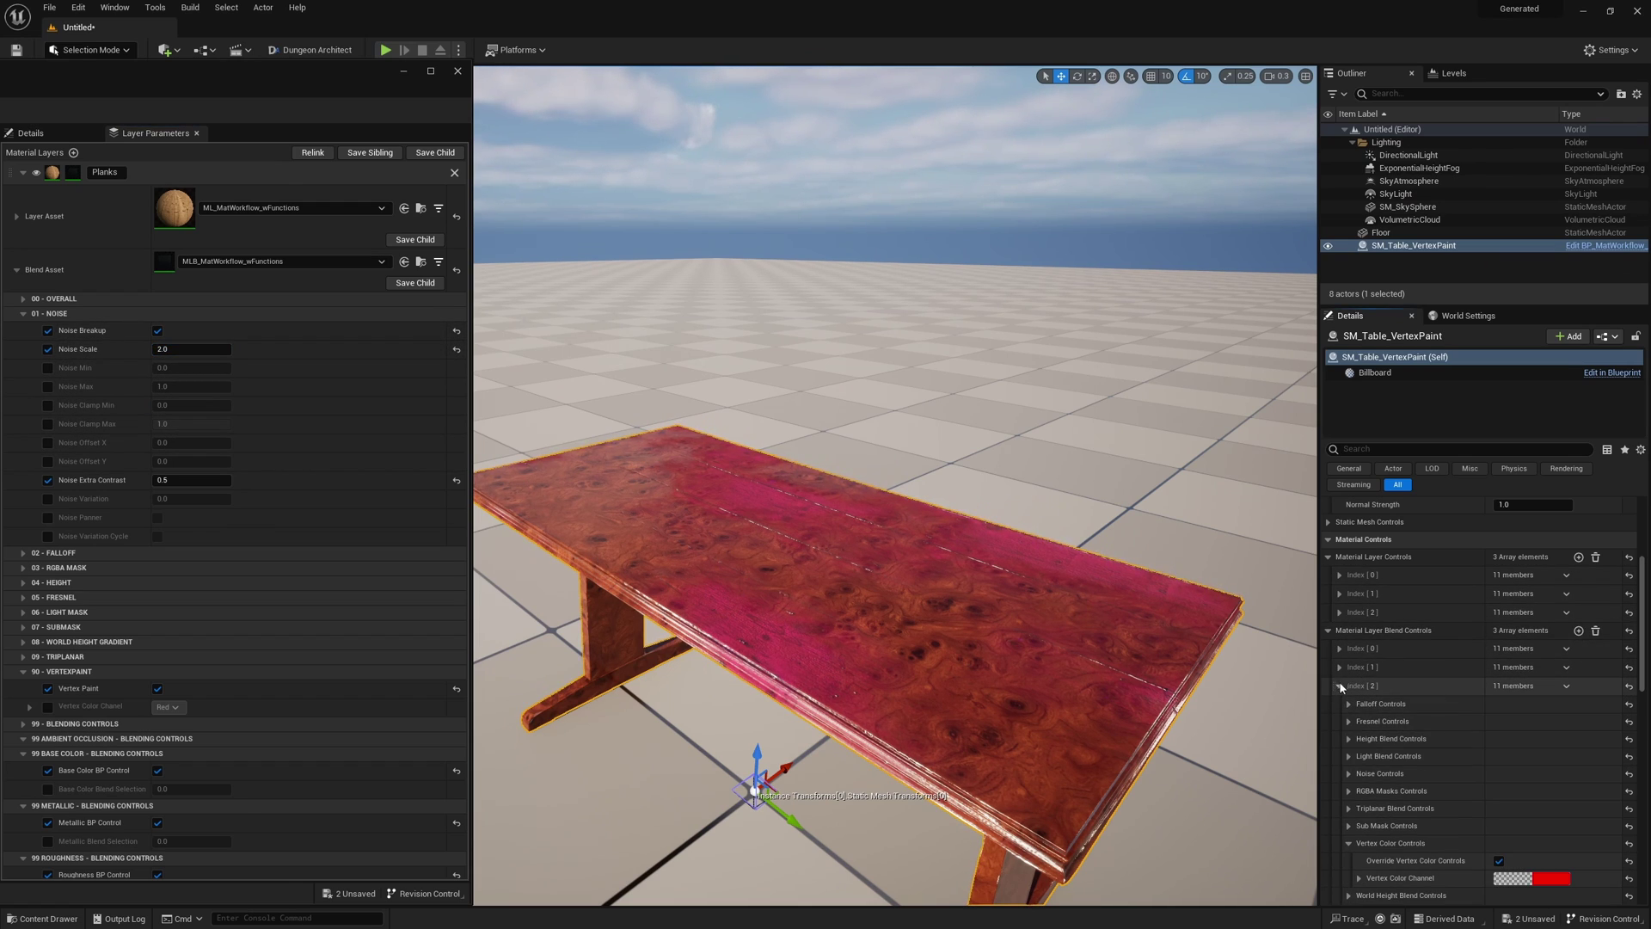
scroll(1356, 682, "down", 3)
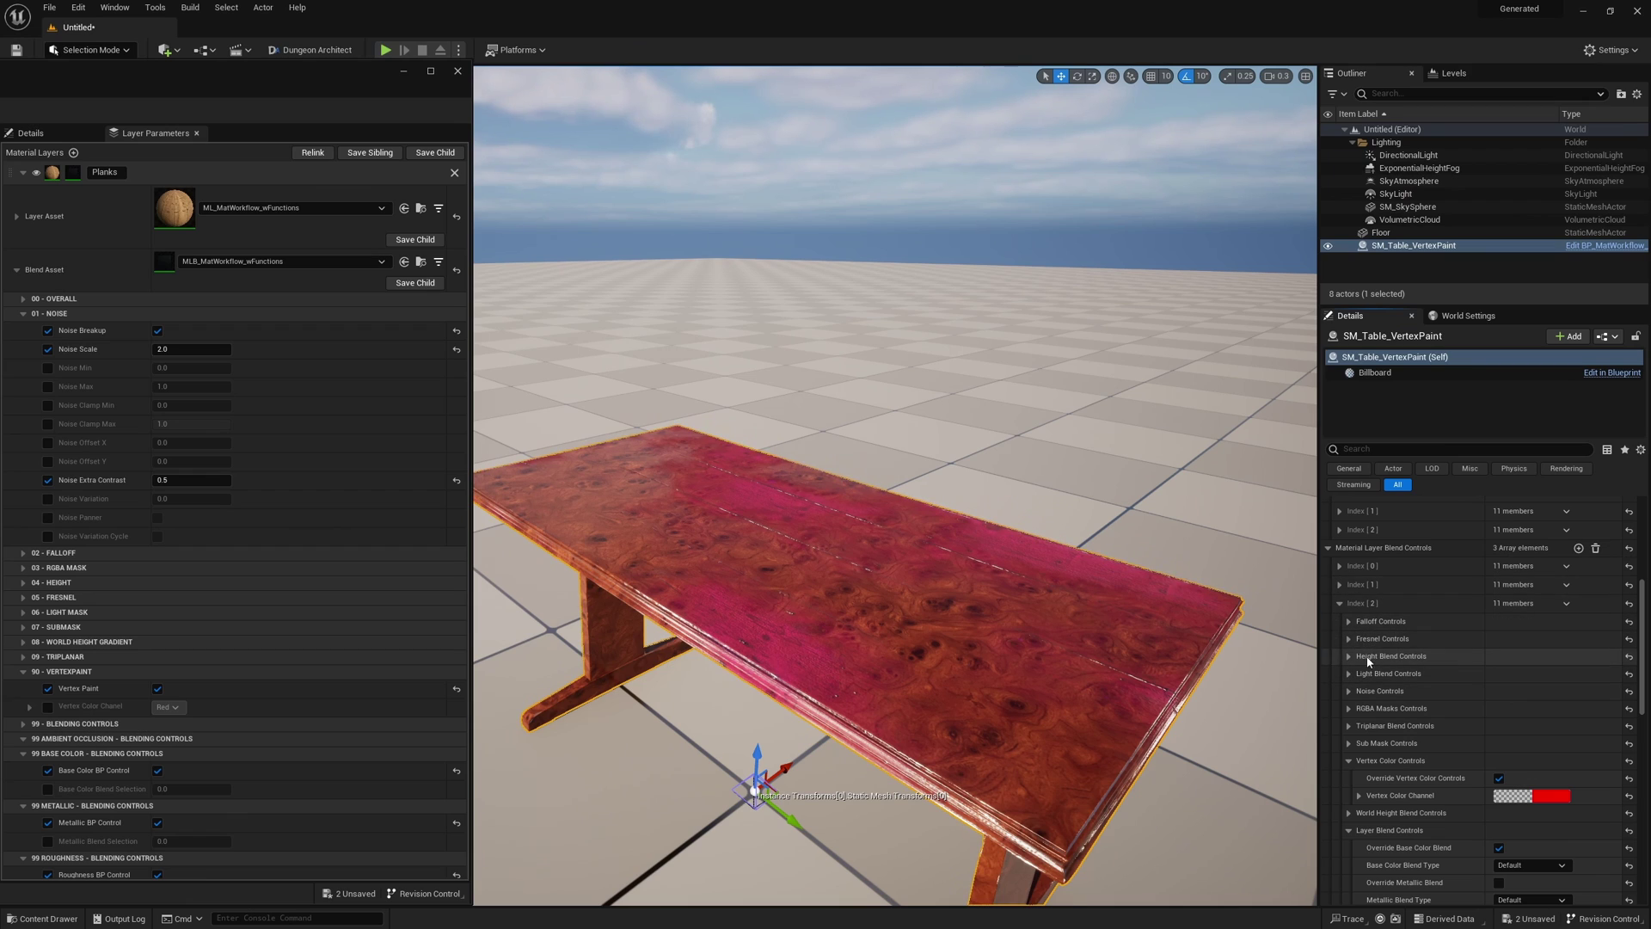
left_click(1350, 691)
left_click(1500, 709)
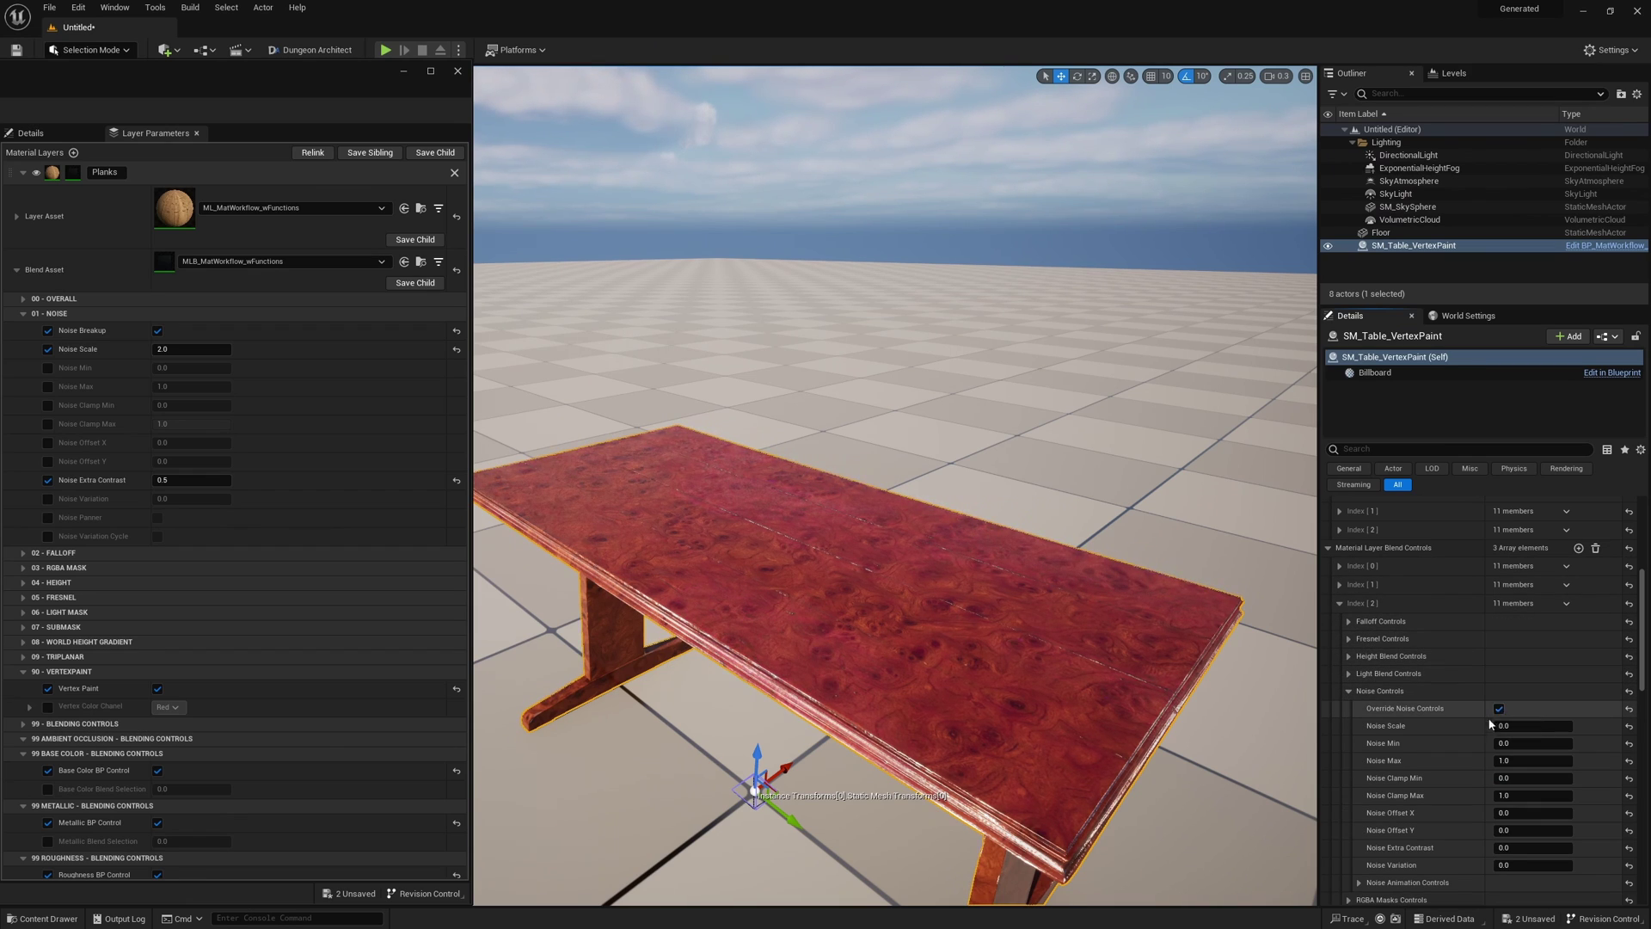
scroll(1497, 748, "down", 2)
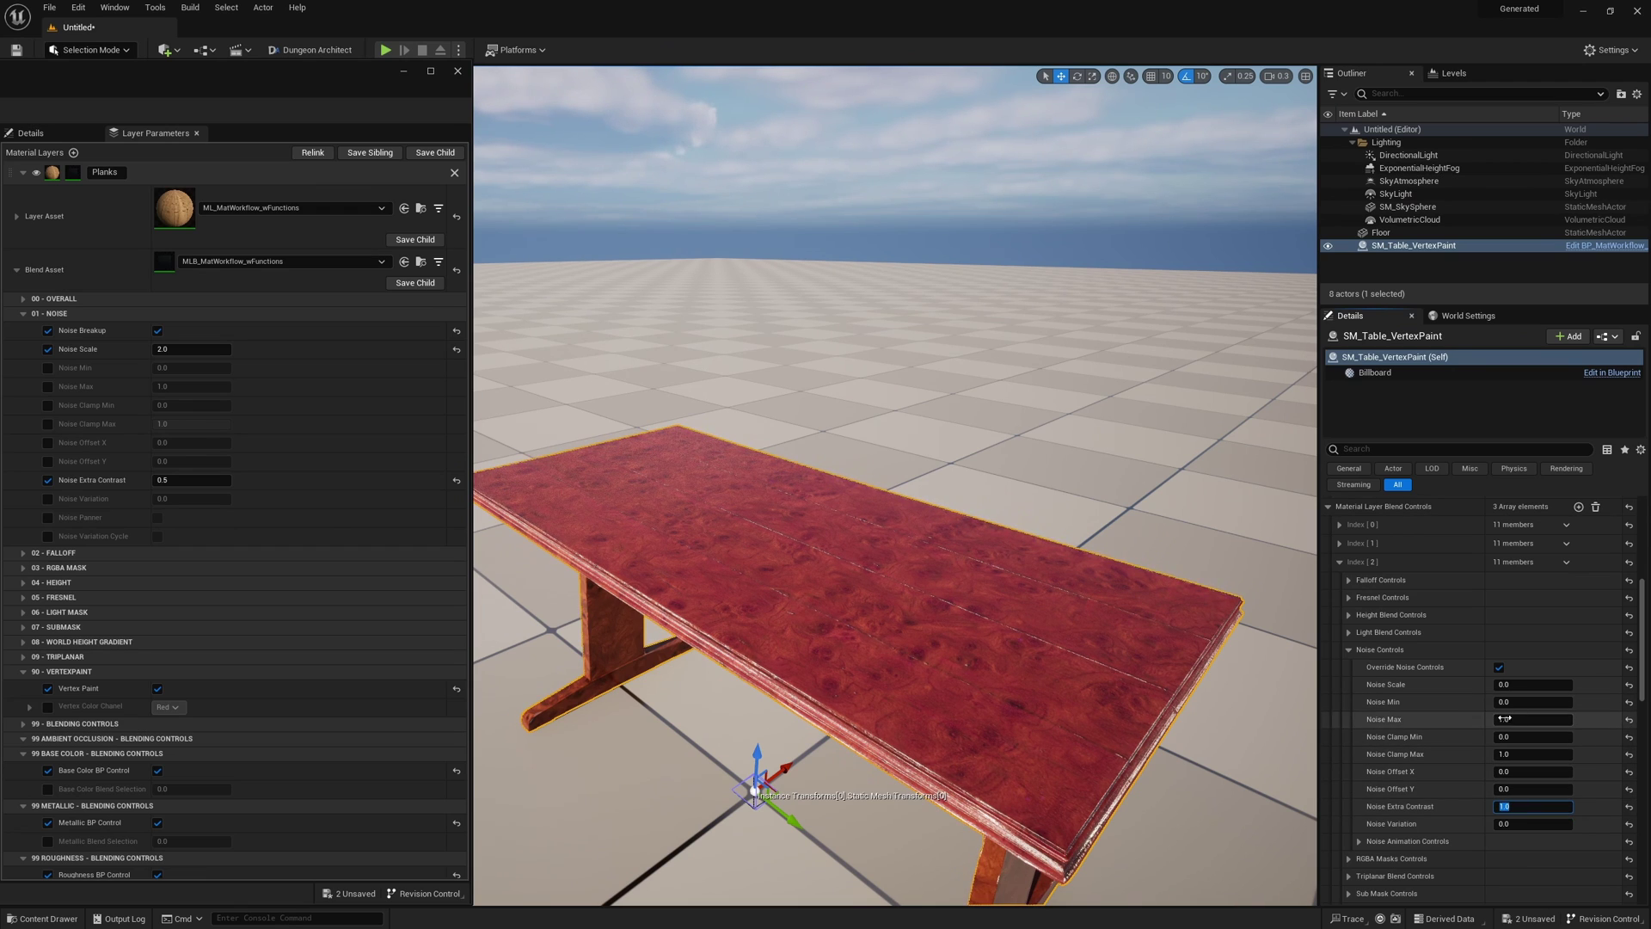
left_click(1514, 685)
type("0.5")
key("Return")
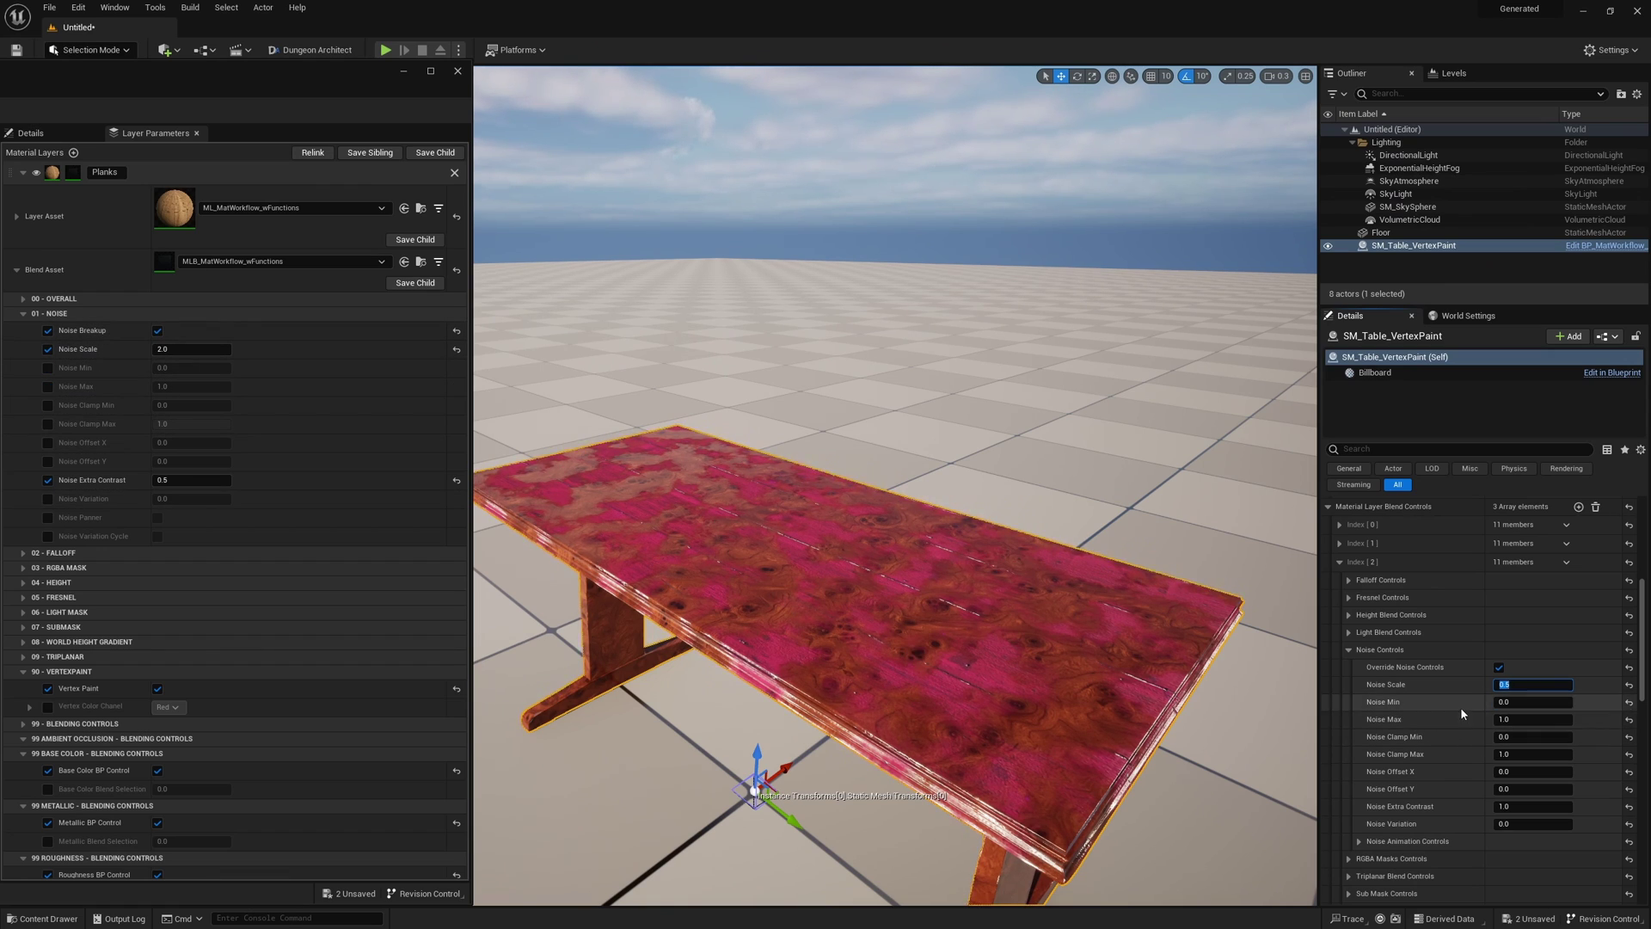
- Turn off Noise Breakup on the Planks layer's blend and collapse its Noise section
scroll(1459, 721, "down", 4)
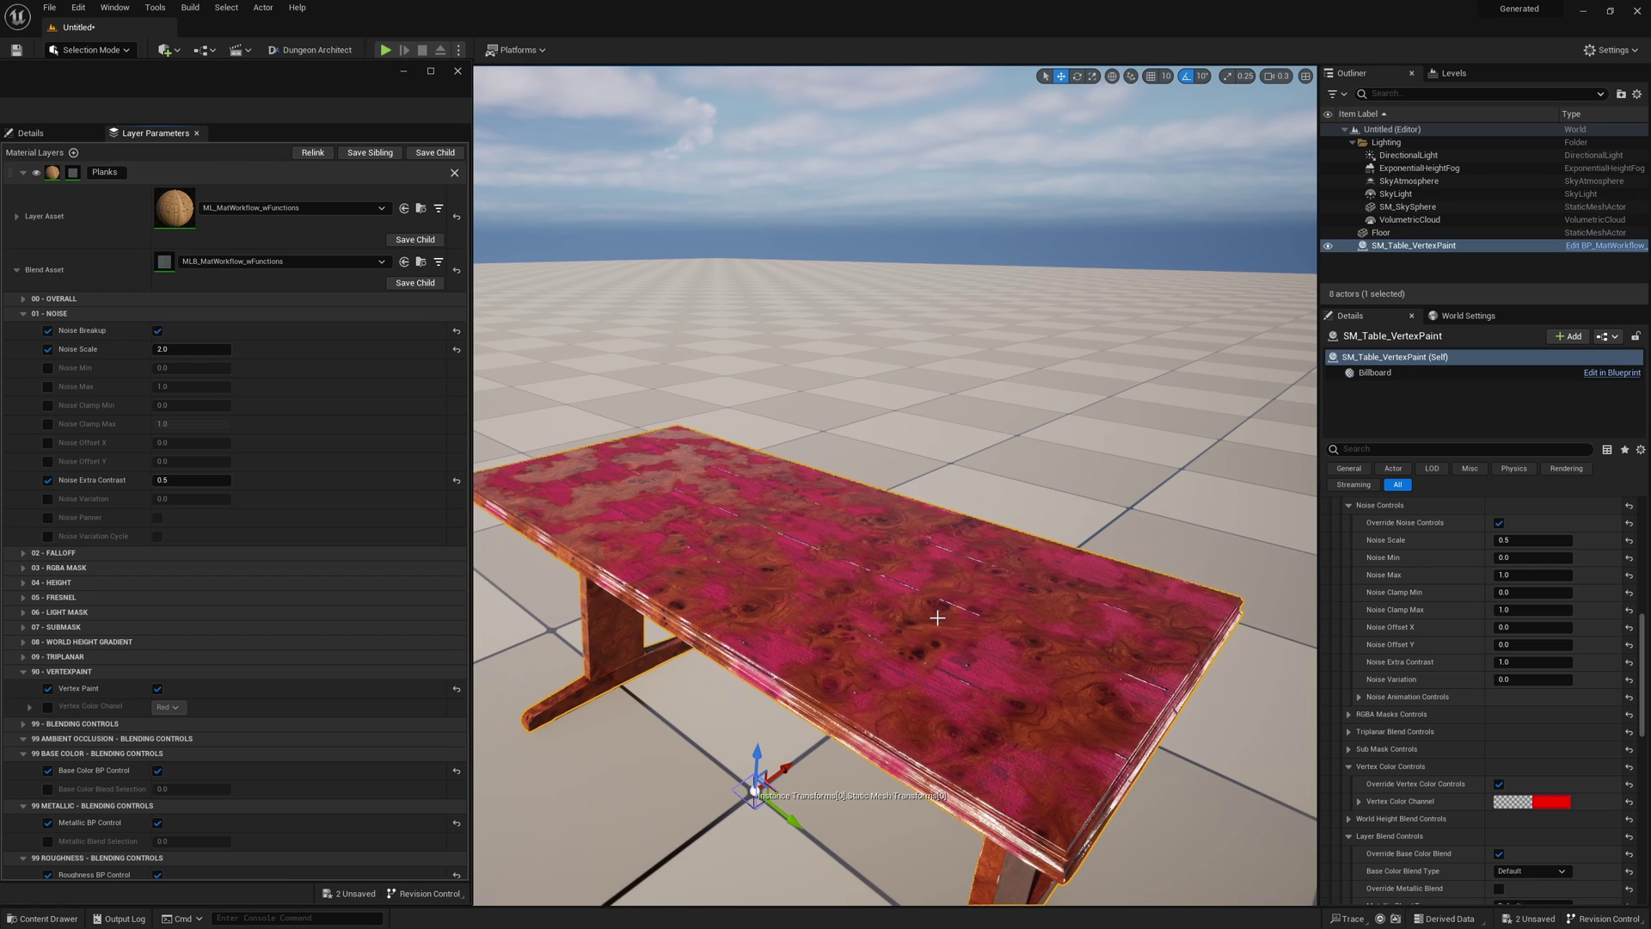
left_click(48, 331)
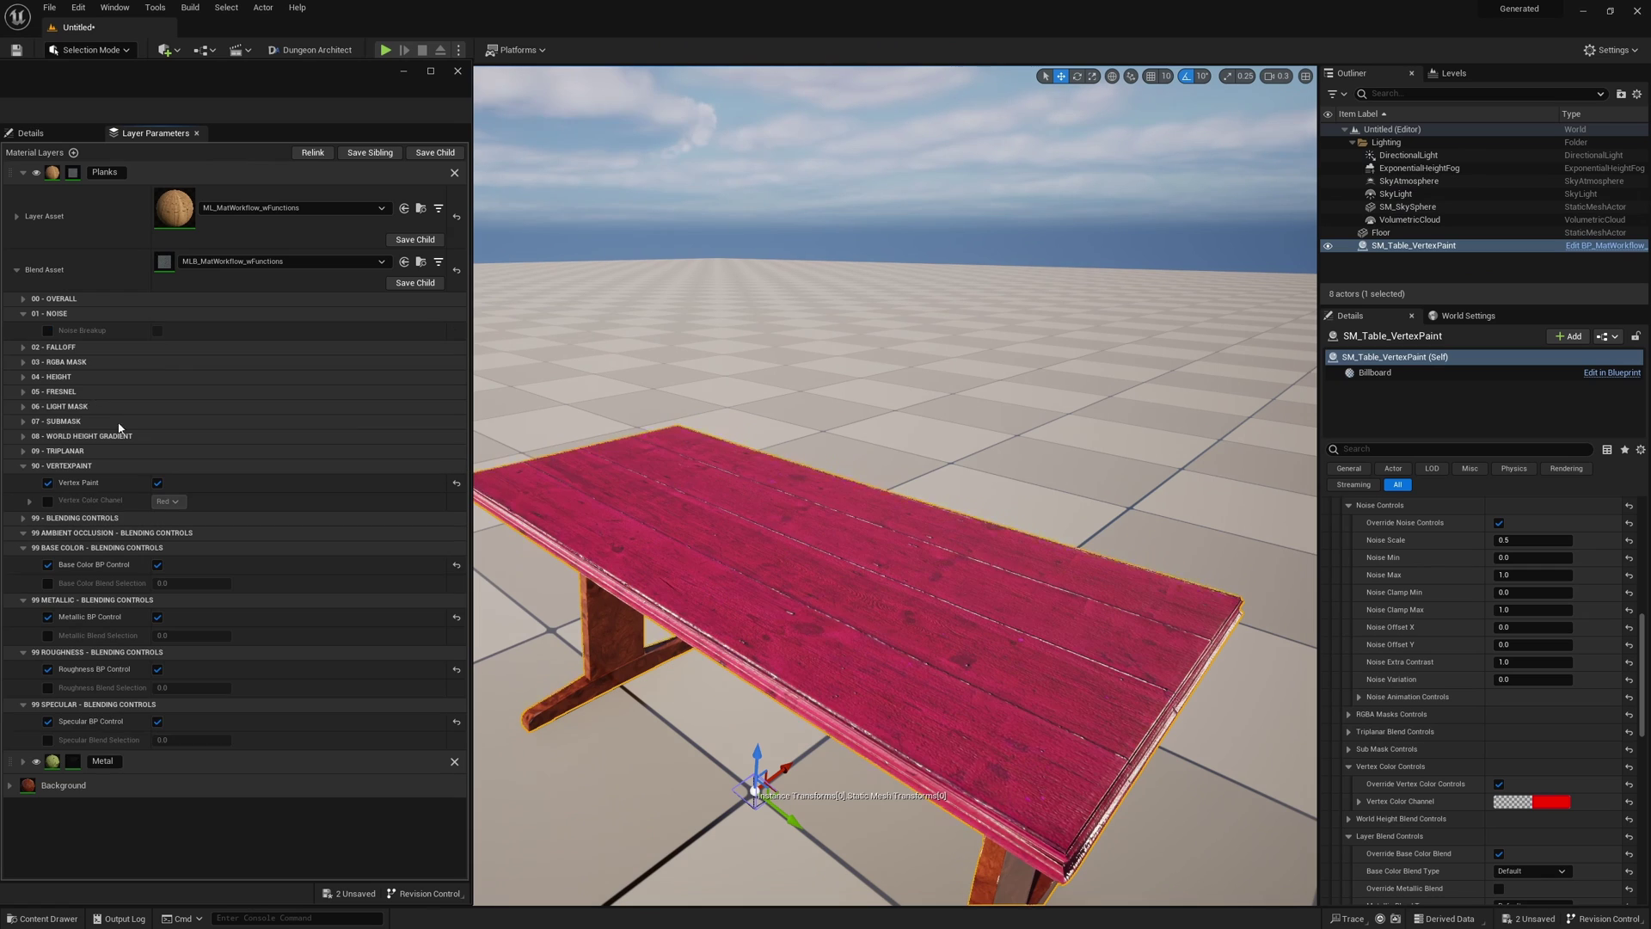
left_click(24, 314)
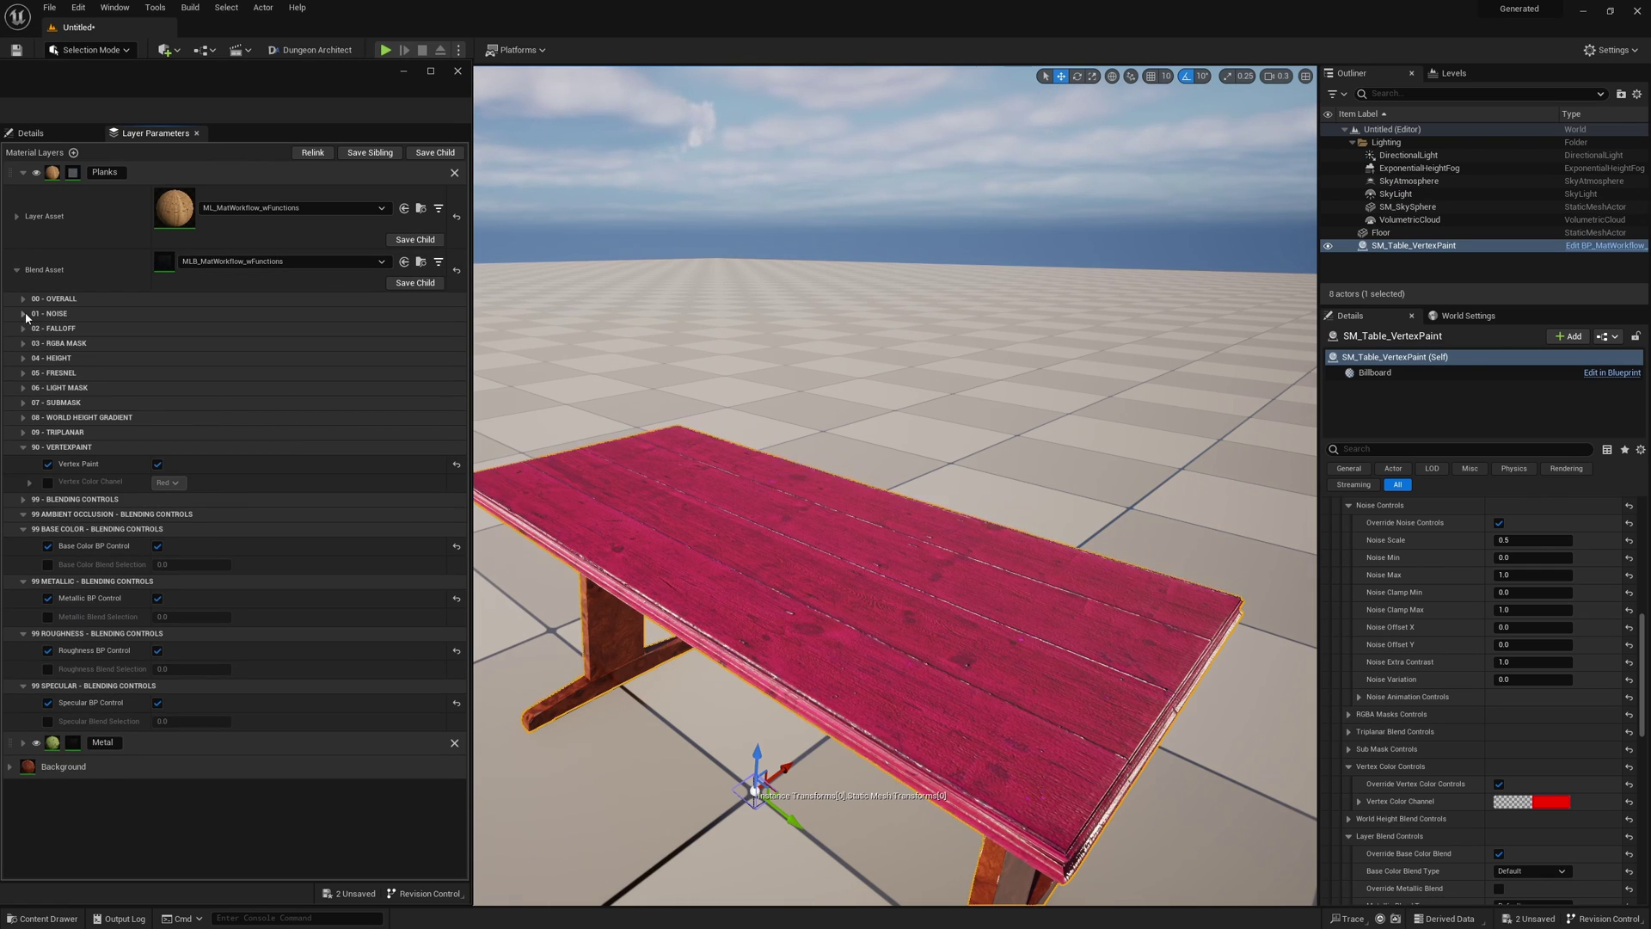